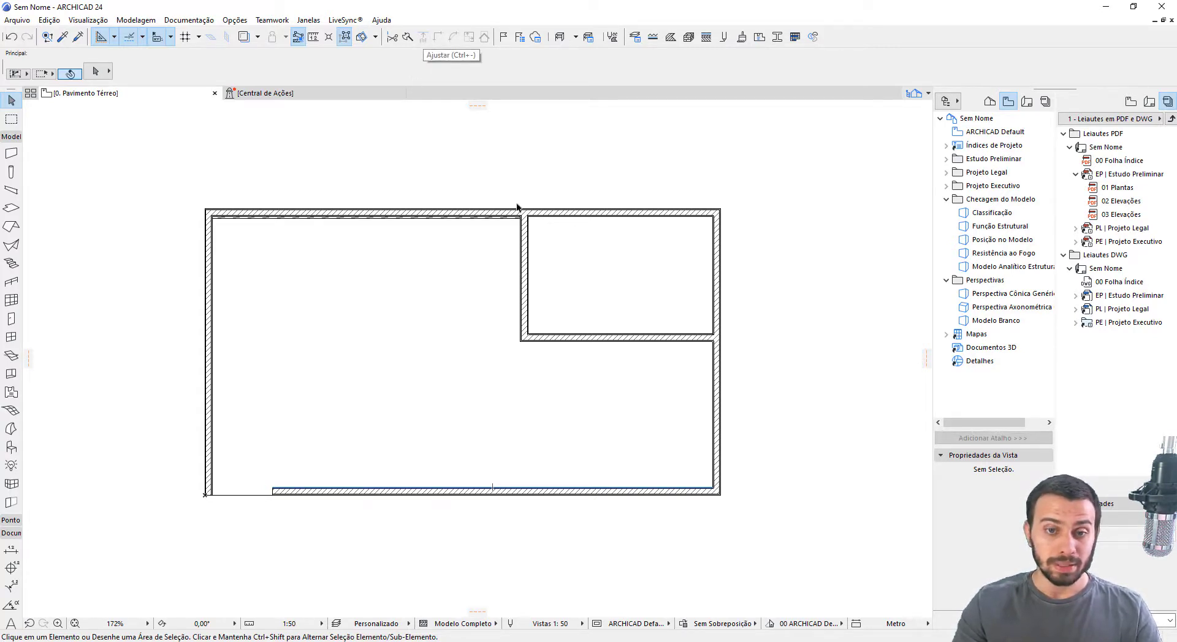
# Extend the vertical partition wall to the lower outer wall with Adjust, and trim off the extended segment
pyautogui.moveTo(595, 218); pyautogui.dragTo(596, 194, button='middle')
pyautogui.moveTo(591, 270); pyautogui.dragTo(611, 281, button='middle')
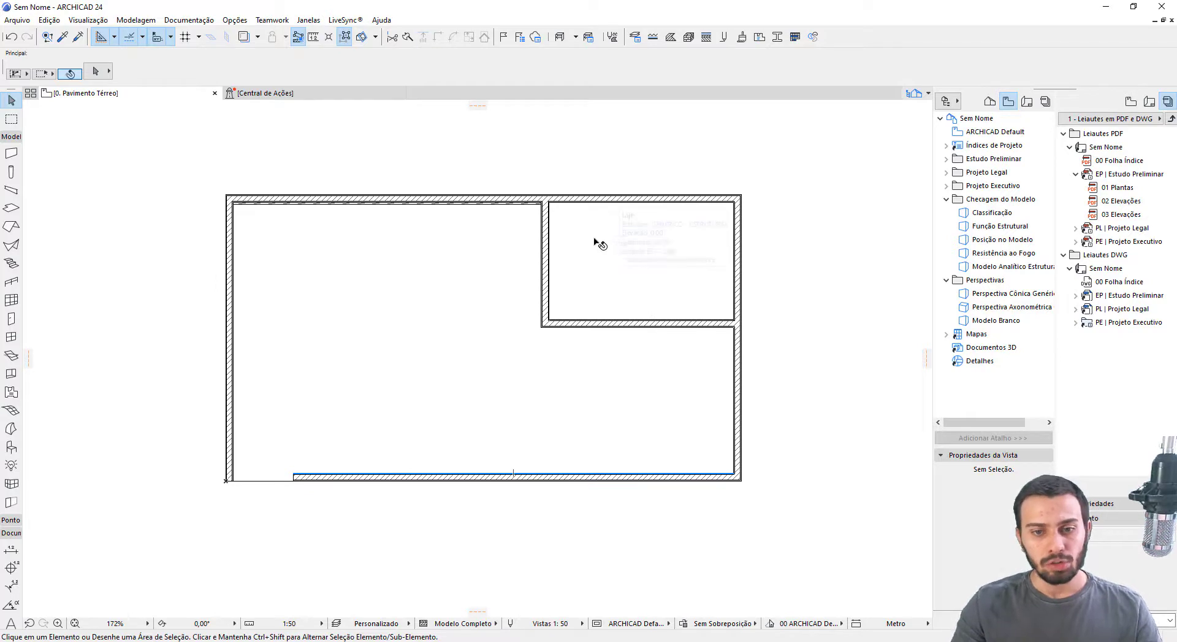
pyautogui.click(545, 263)
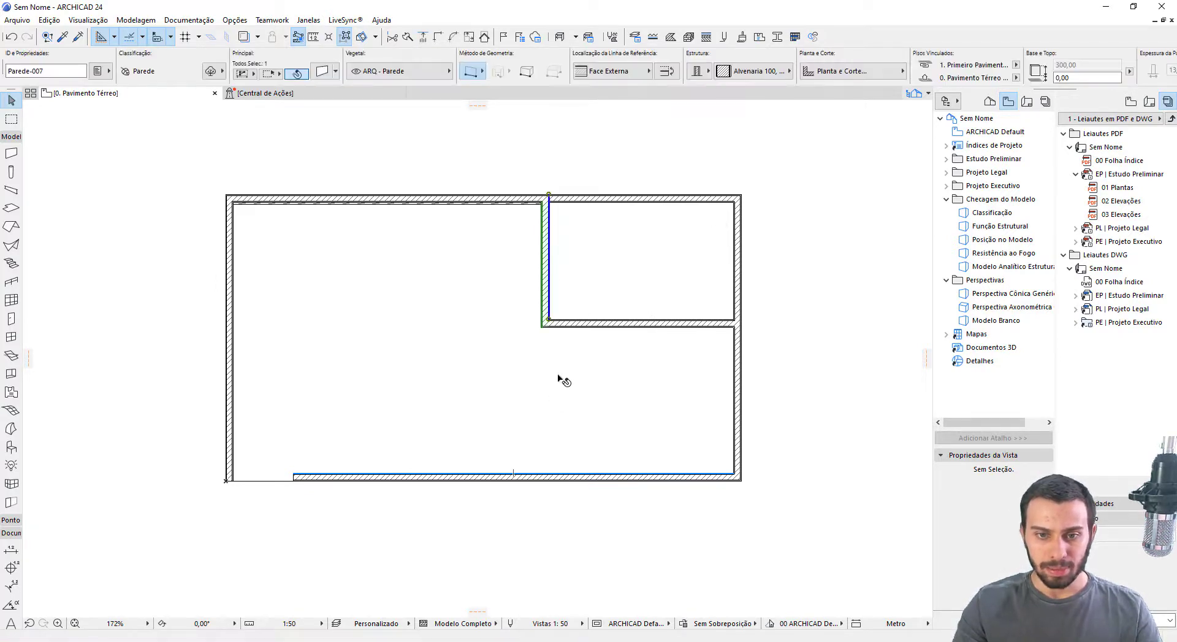
pyautogui.moveTo(590, 383); pyautogui.dragTo(606, 369, button='middle')
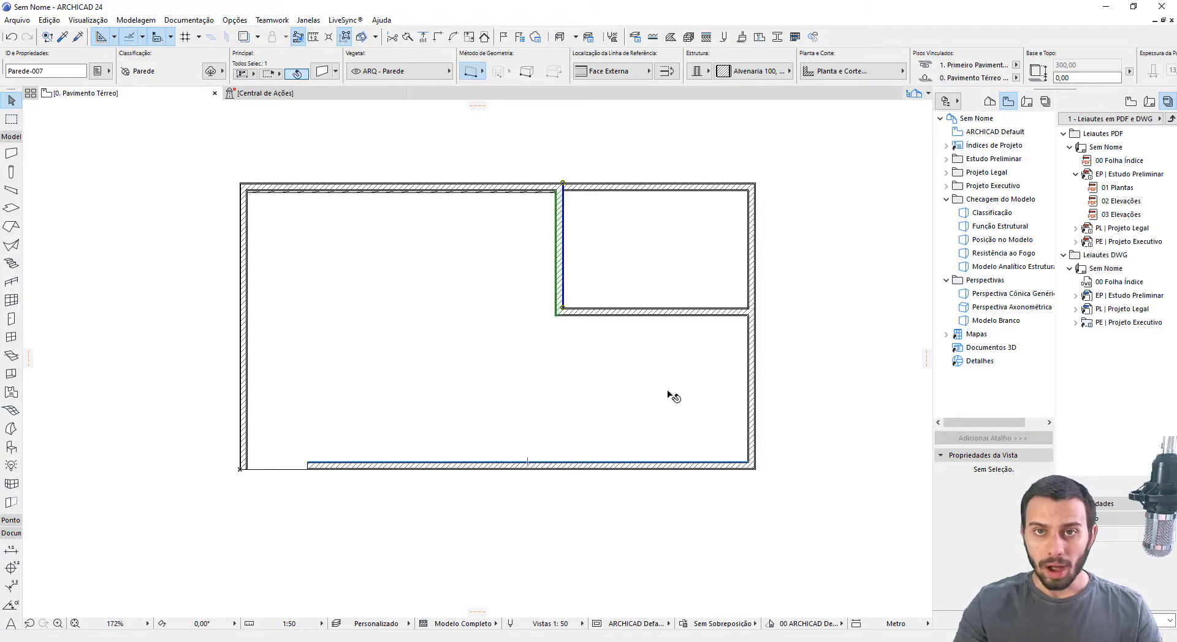
pyautogui.moveTo(664, 395); pyautogui.dragTo(632, 420, button='middle')
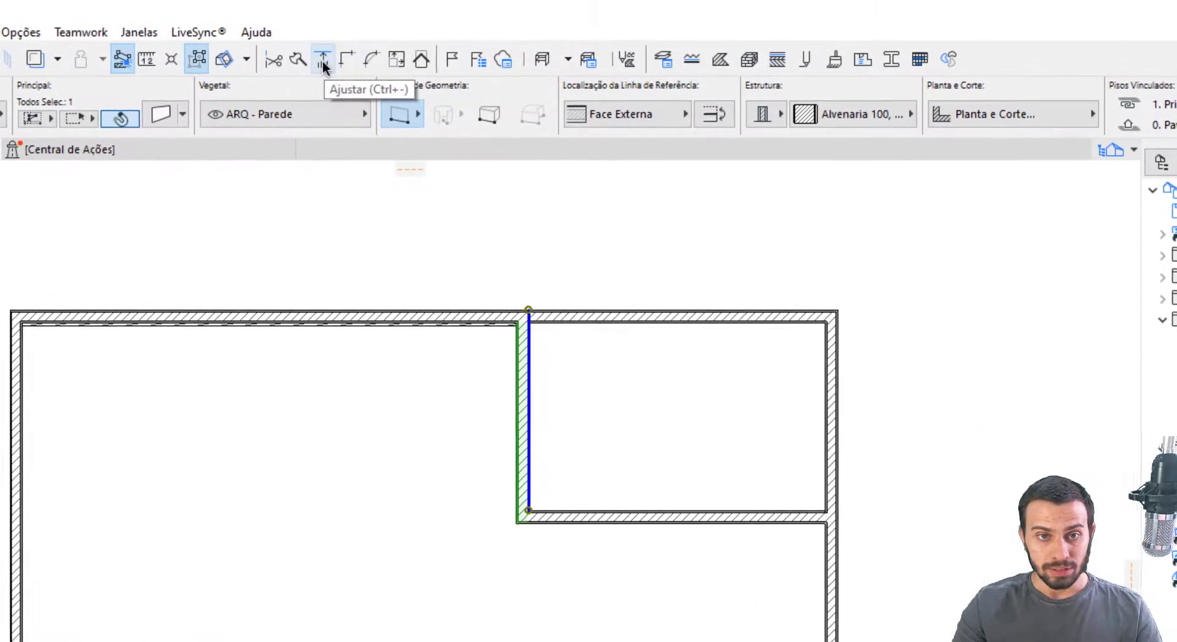
pyautogui.click(323, 59)
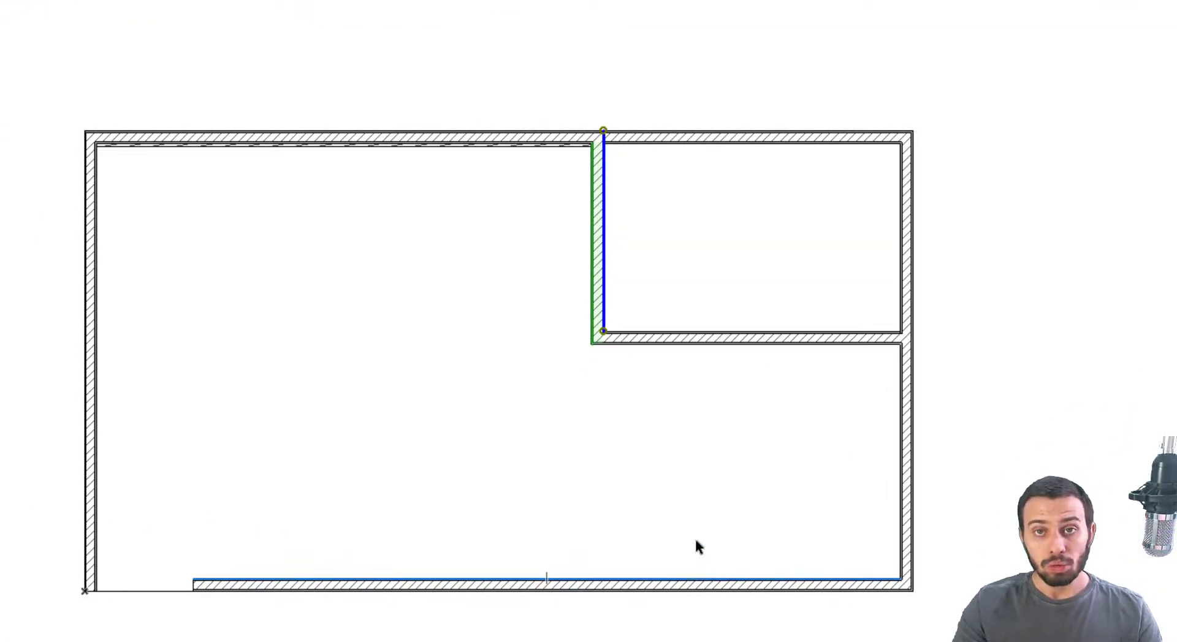
pyautogui.click(705, 582)
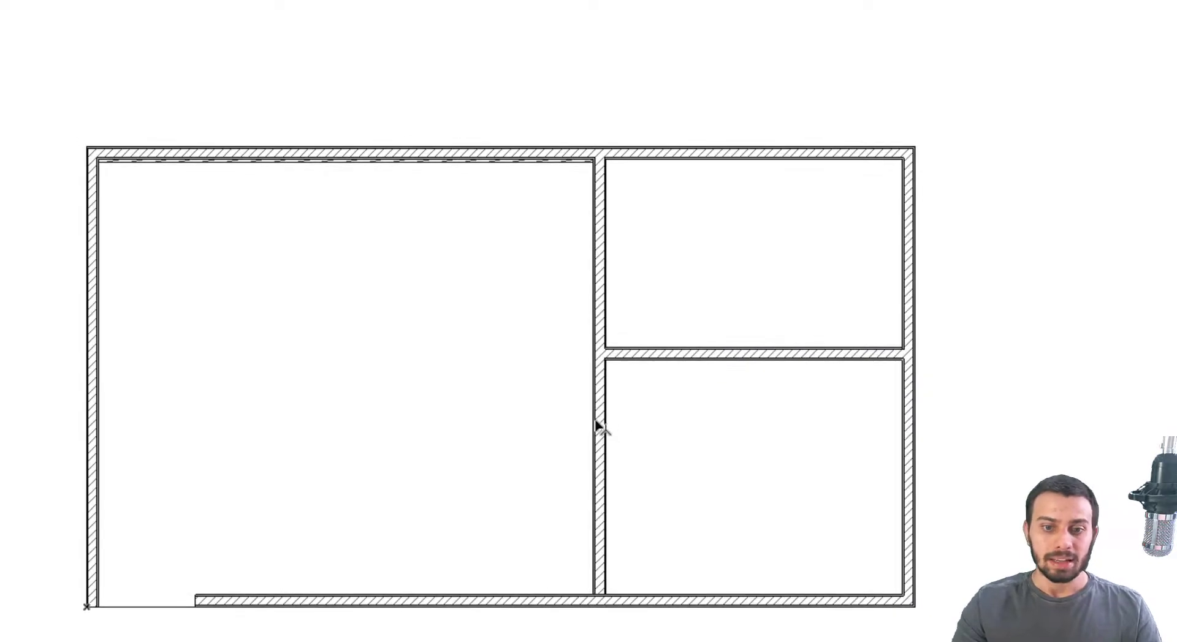
pyautogui.click(599, 429)
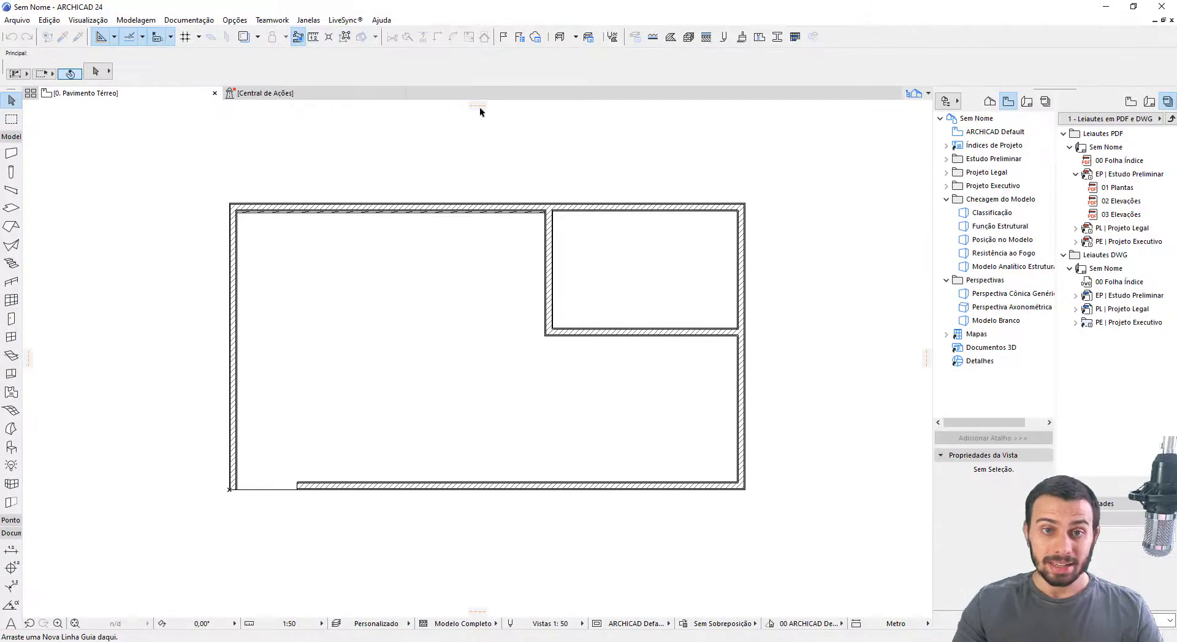
# Place a horizontal guide line below the small upper-right room and adjust the vertical partition wall down to it
pyautogui.moveTo(479, 107); pyautogui.dragTo(509, 331)
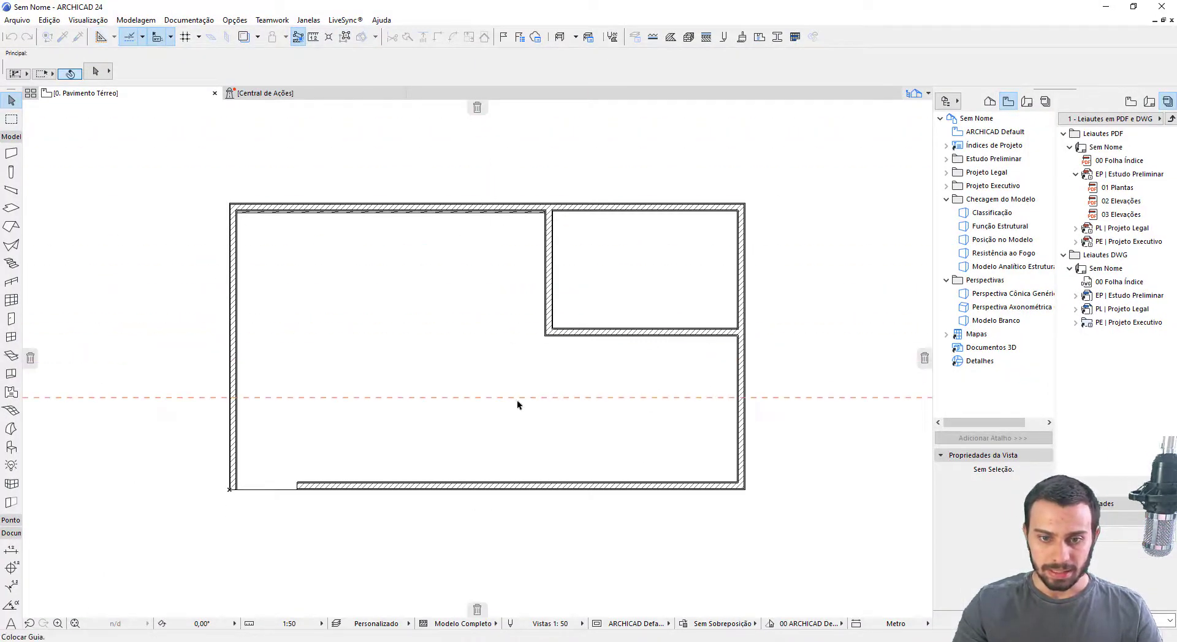
pyautogui.moveTo(517, 404); pyautogui.dragTo(517, 408)
pyautogui.click(549, 288)
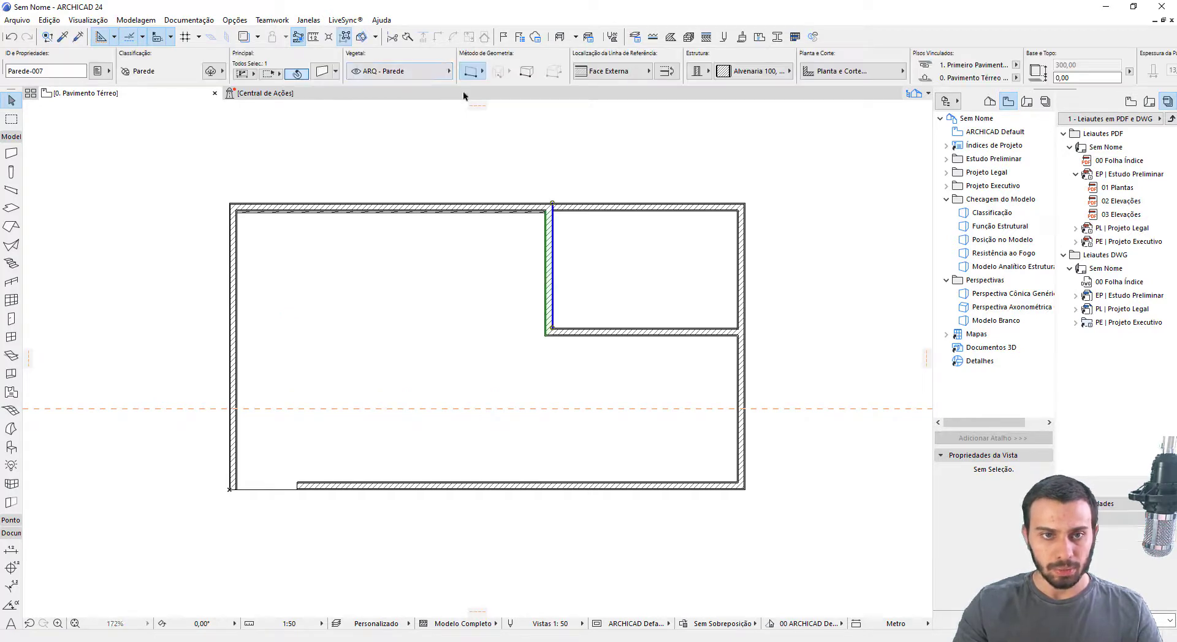
pyautogui.click(425, 38)
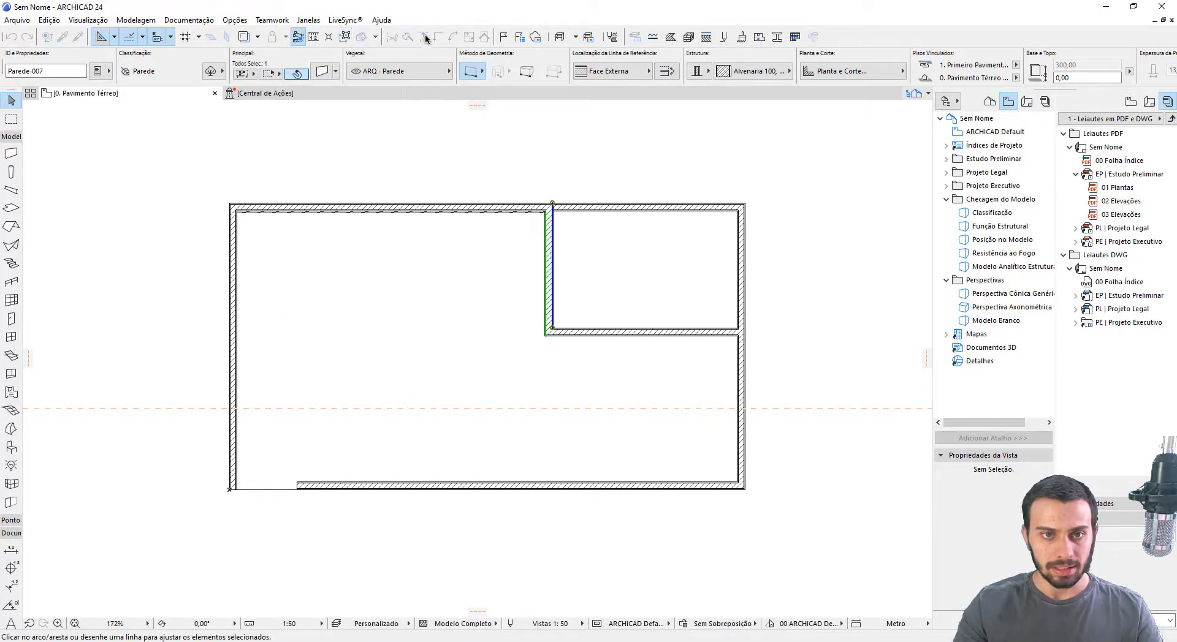
pyautogui.click(606, 409)
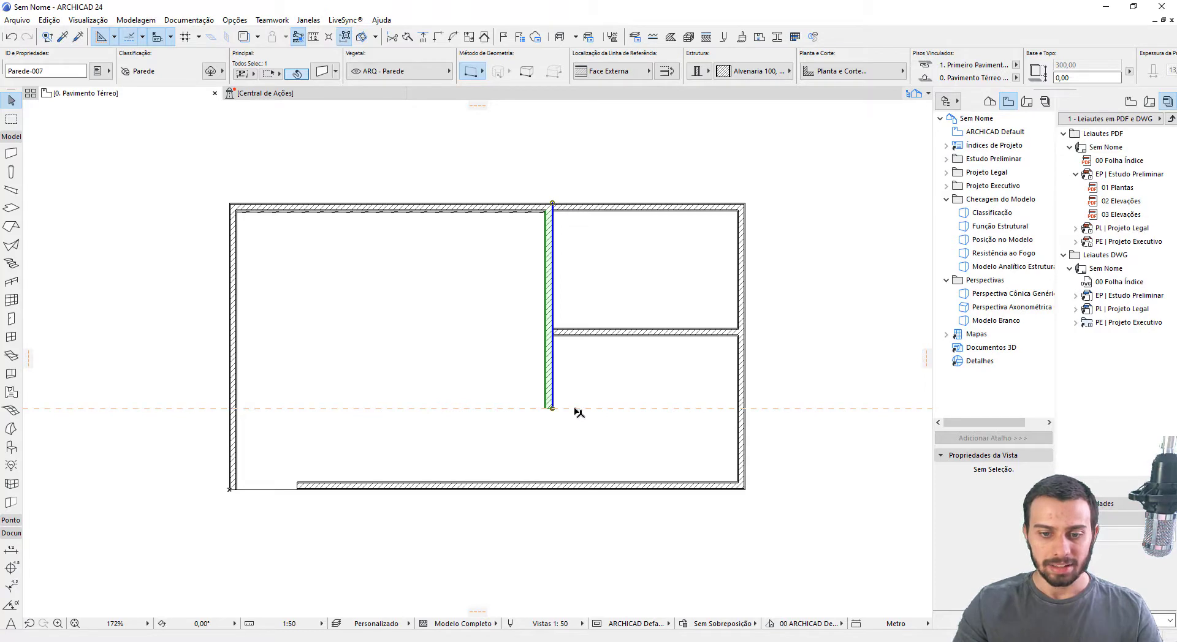
pyautogui.press('Escape')
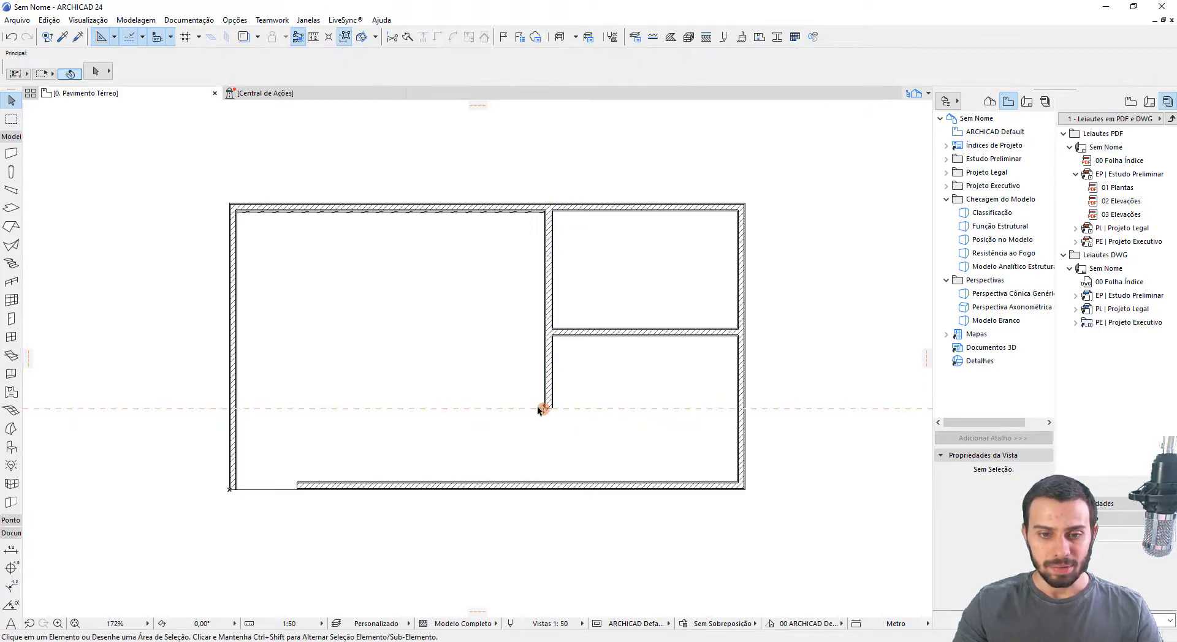
# Trim away the partition wall's lower extension and the top and right outer wall segments enclosing the small upper-right room
pyautogui.moveTo(596, 410); pyautogui.dragTo(582, 415, button='middle')
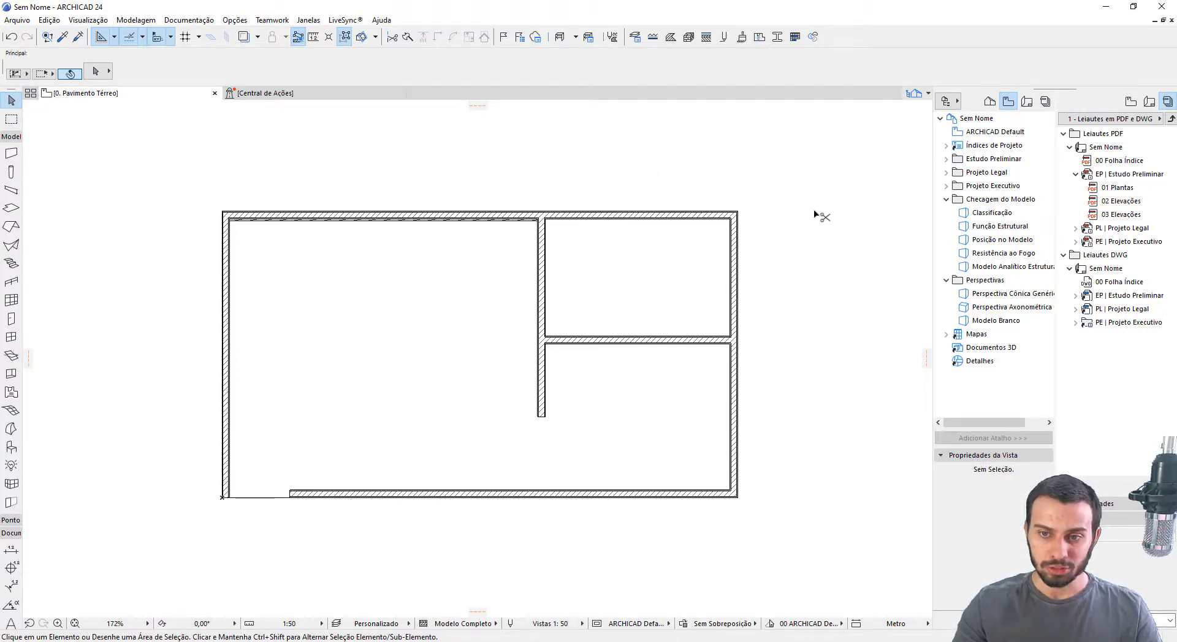
pyautogui.keyDown('ctrl'); pyautogui.click(542, 367); pyautogui.keyUp('ctrl')
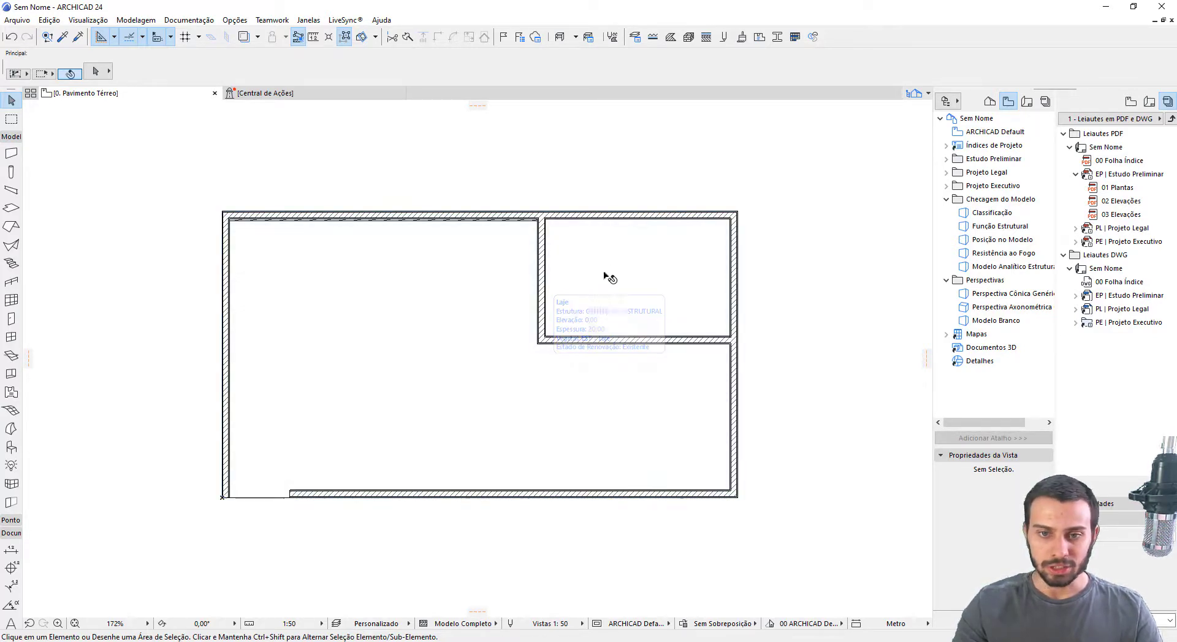
pyautogui.keyDown('ctrl'); pyautogui.click(631, 221); pyautogui.keyUp('ctrl')
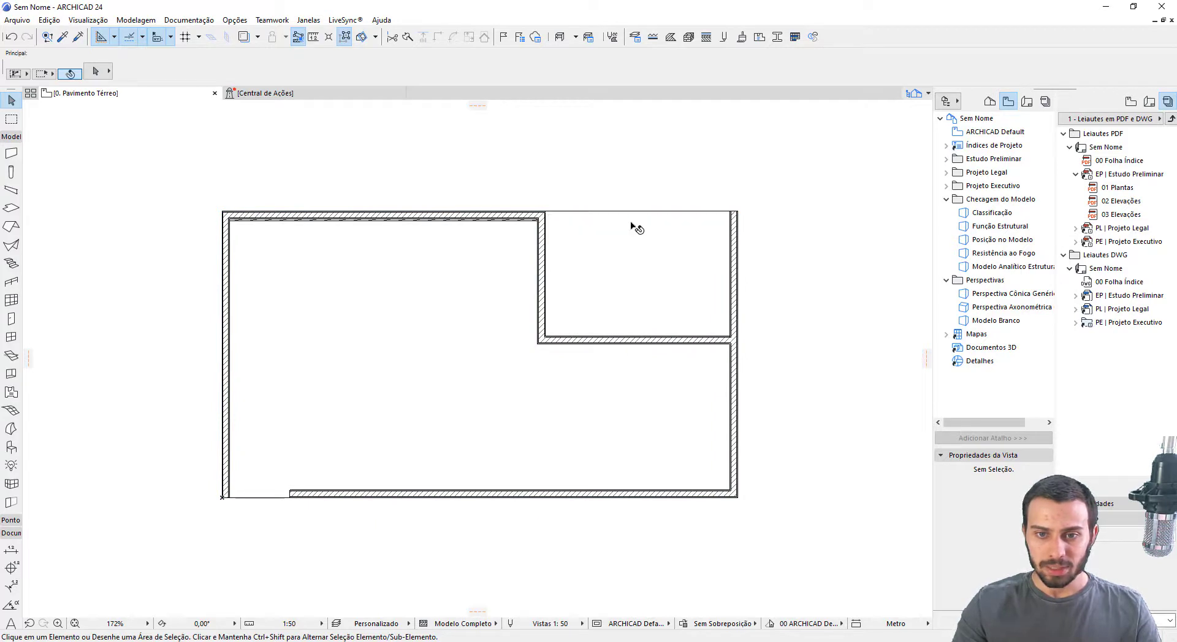
pyautogui.keyDown('ctrl'); pyautogui.click(734, 246); pyautogui.keyUp('ctrl')
pyautogui.moveTo(746, 294); pyautogui.dragTo(737, 295, button='middle')
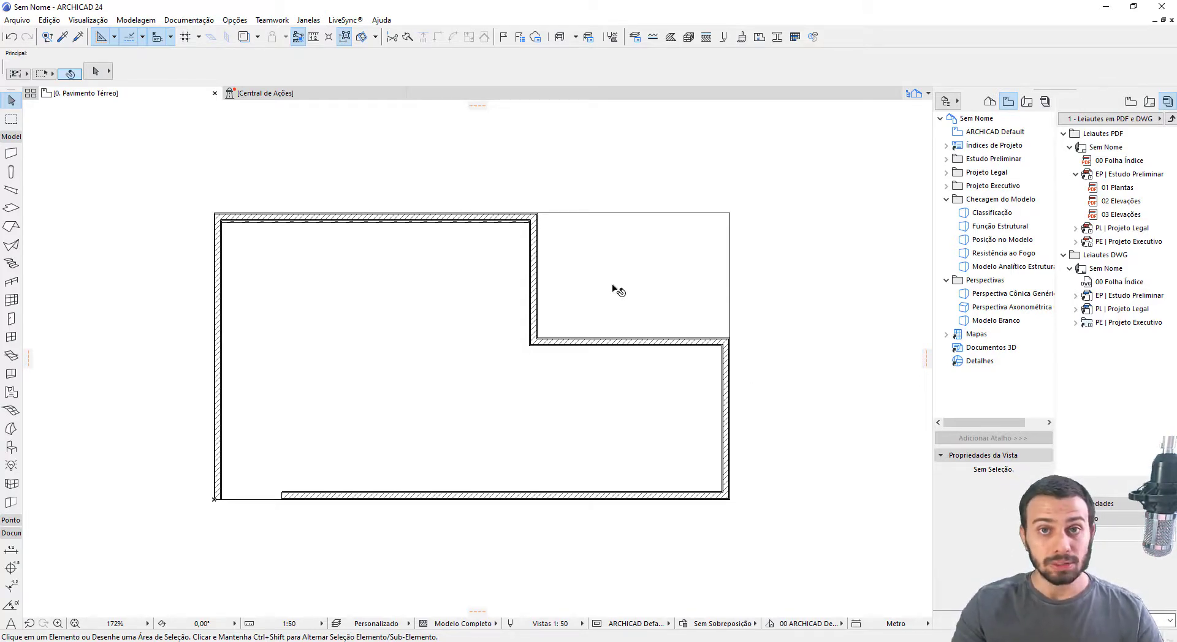
# Intersect the top outer wall with the right outer wall to close the plan's upper-right corner
pyautogui.click(491, 220)
pyautogui.keyDown('shift'); pyautogui.click(728, 366); pyautogui.keyUp('shift')
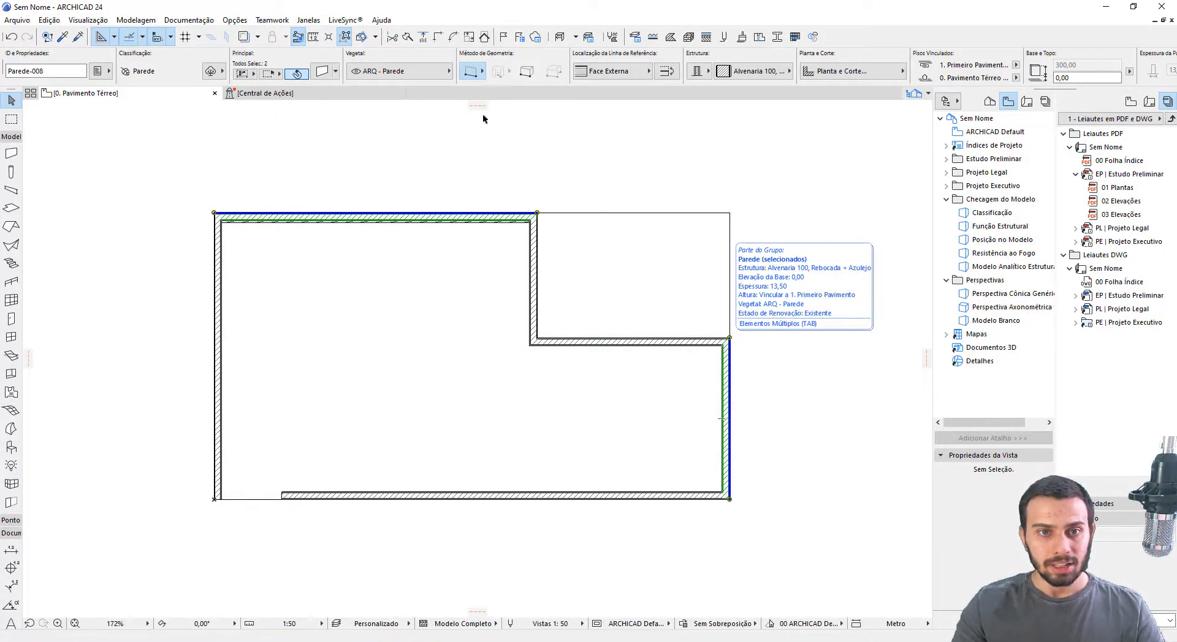
pyautogui.click(439, 40)
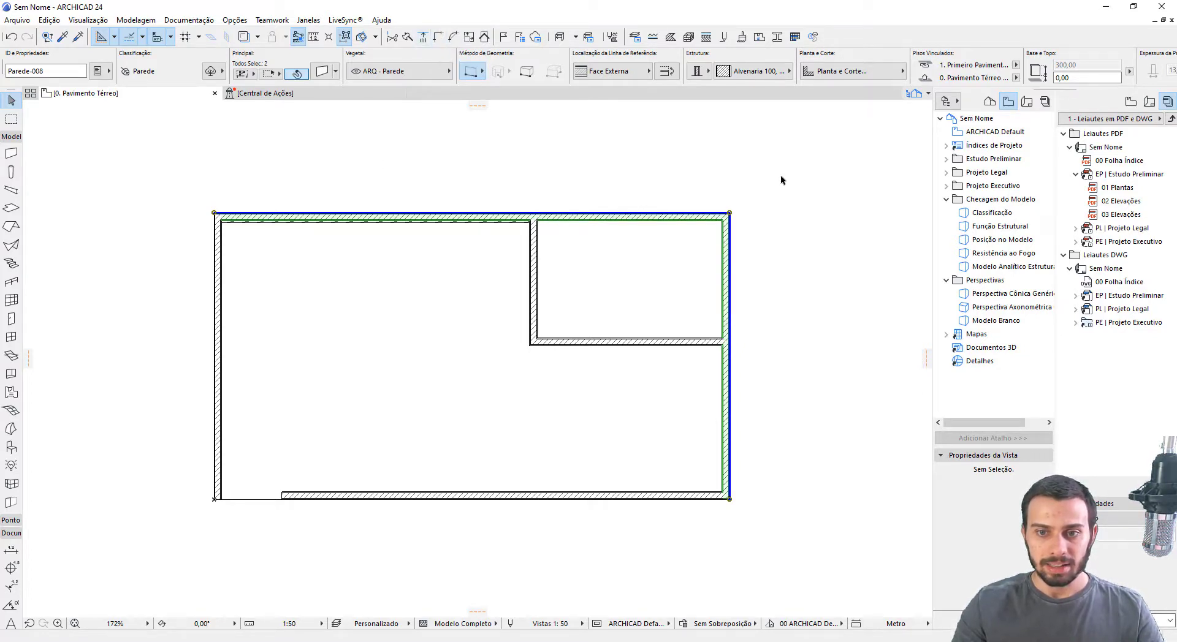
pyautogui.click(749, 284)
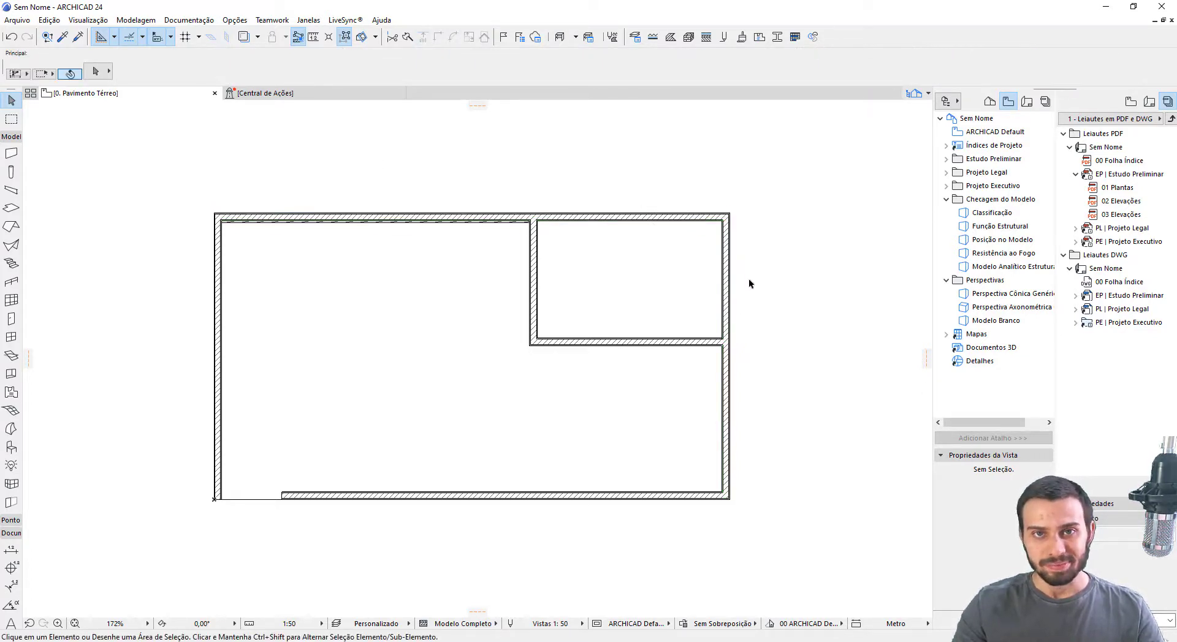
pyautogui.scroll(-1, 749, 284)
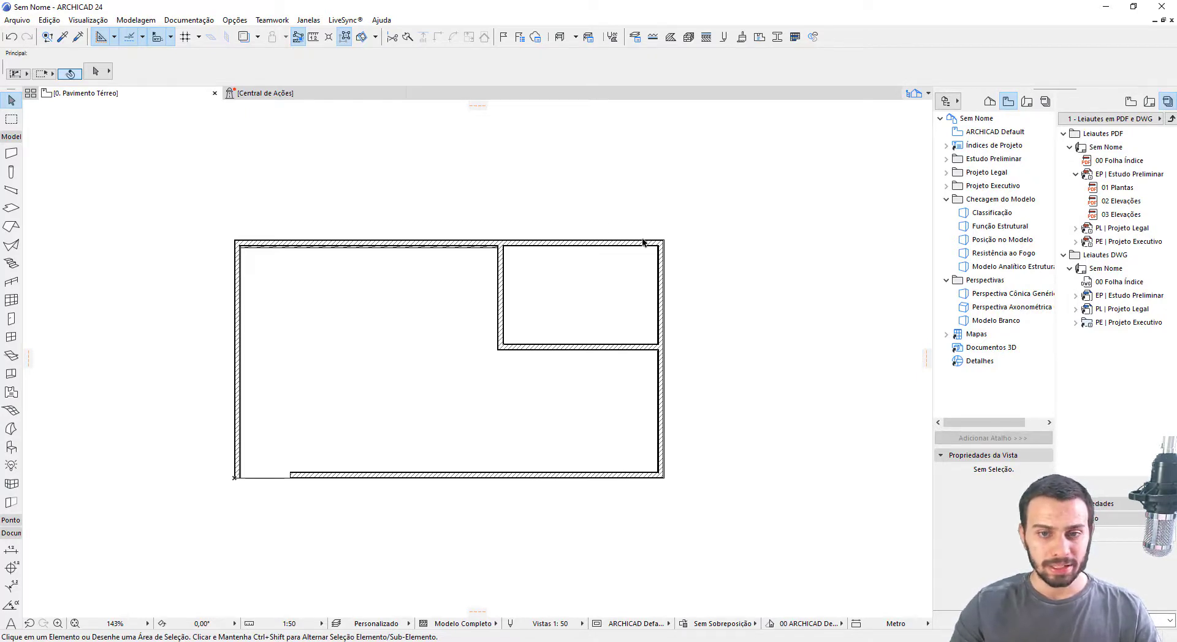
pyautogui.press('w')
pyautogui.moveTo(655, 192); pyautogui.dragTo(581, 199, button='middle')
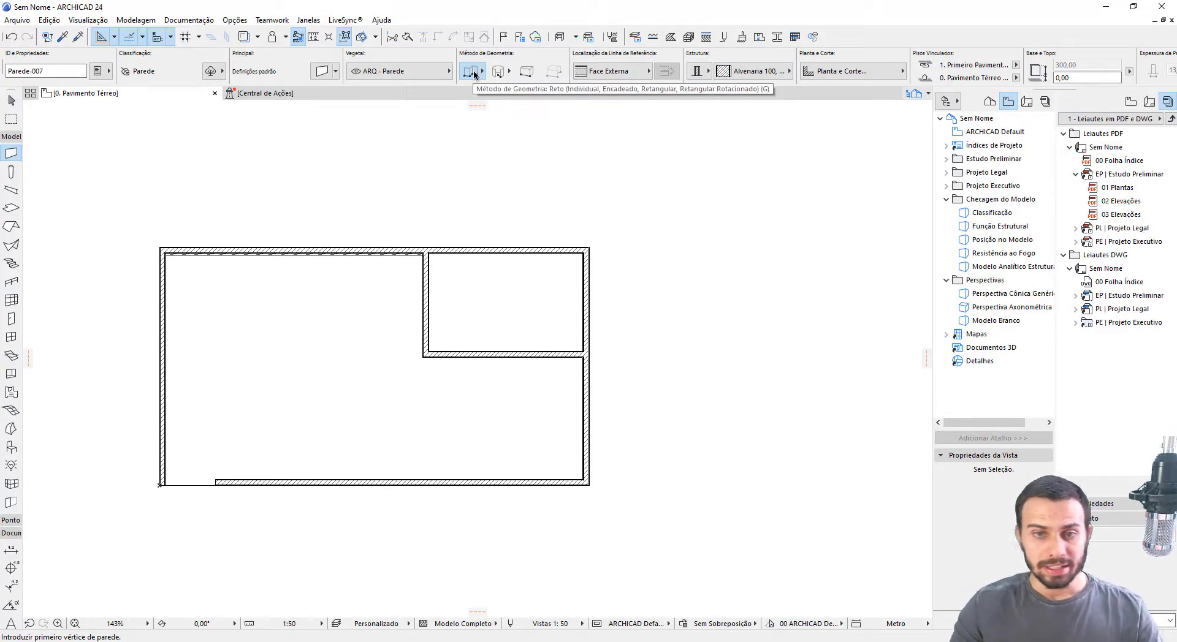
pyautogui.moveTo(605, 171); pyautogui.dragTo(486, 221, button='middle')
pyautogui.click(486, 221)
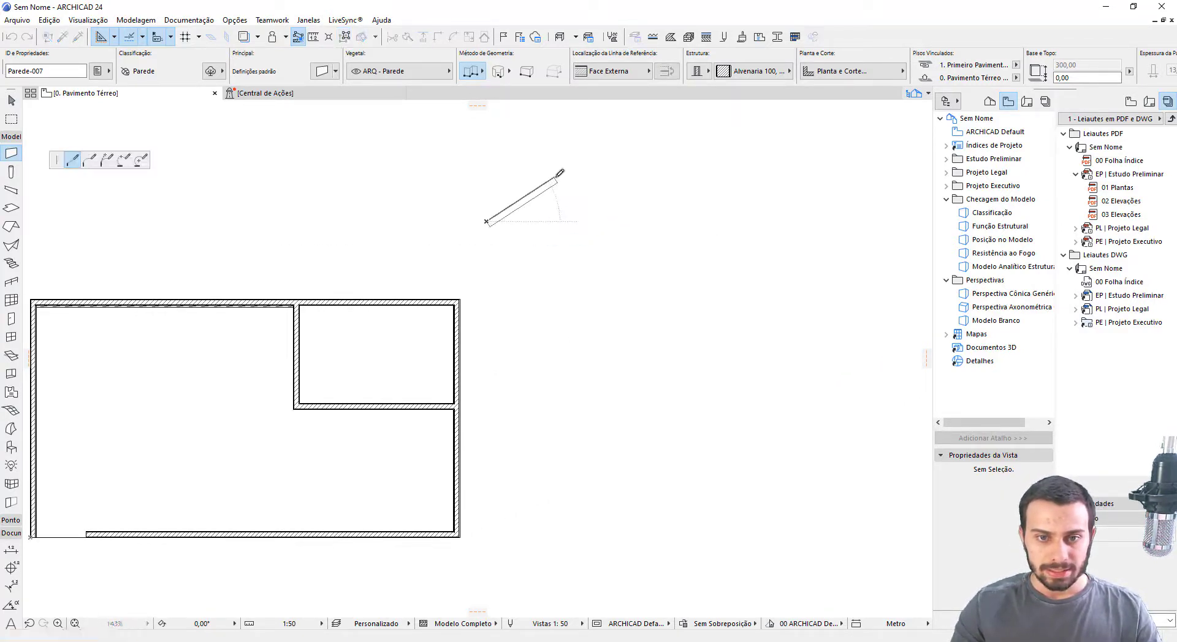
pyautogui.click(555, 178)
pyautogui.click(593, 245)
pyautogui.click(700, 176)
pyautogui.click(731, 283)
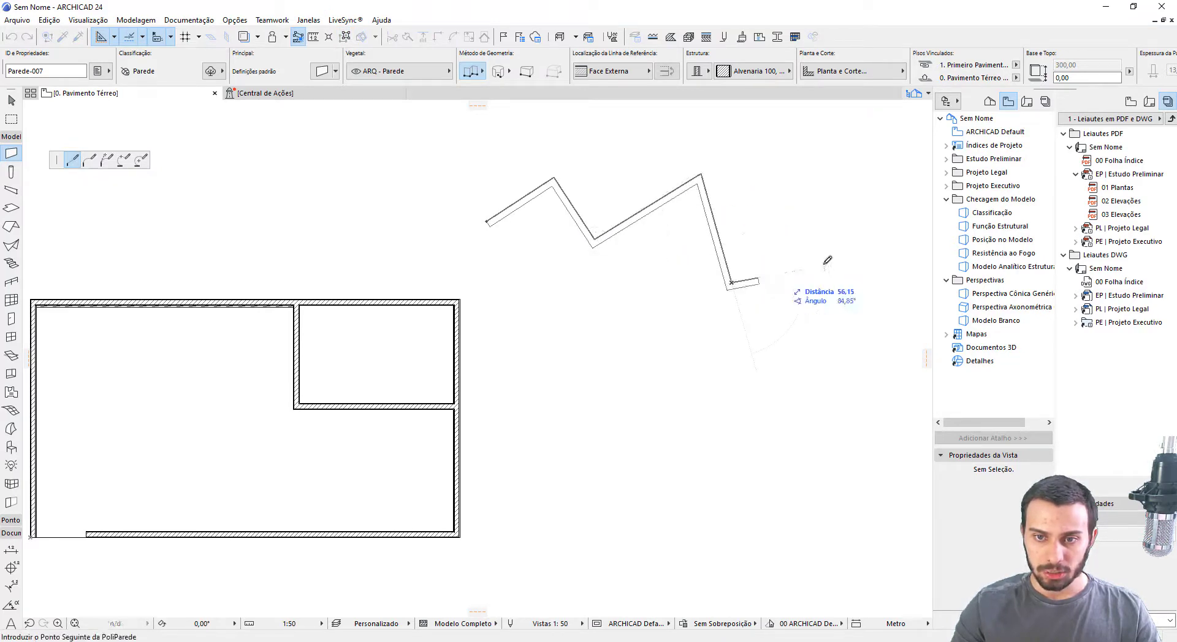
pyautogui.click(835, 262)
pyautogui.moveTo(836, 263); pyautogui.dragTo(650, 236, button='middle')
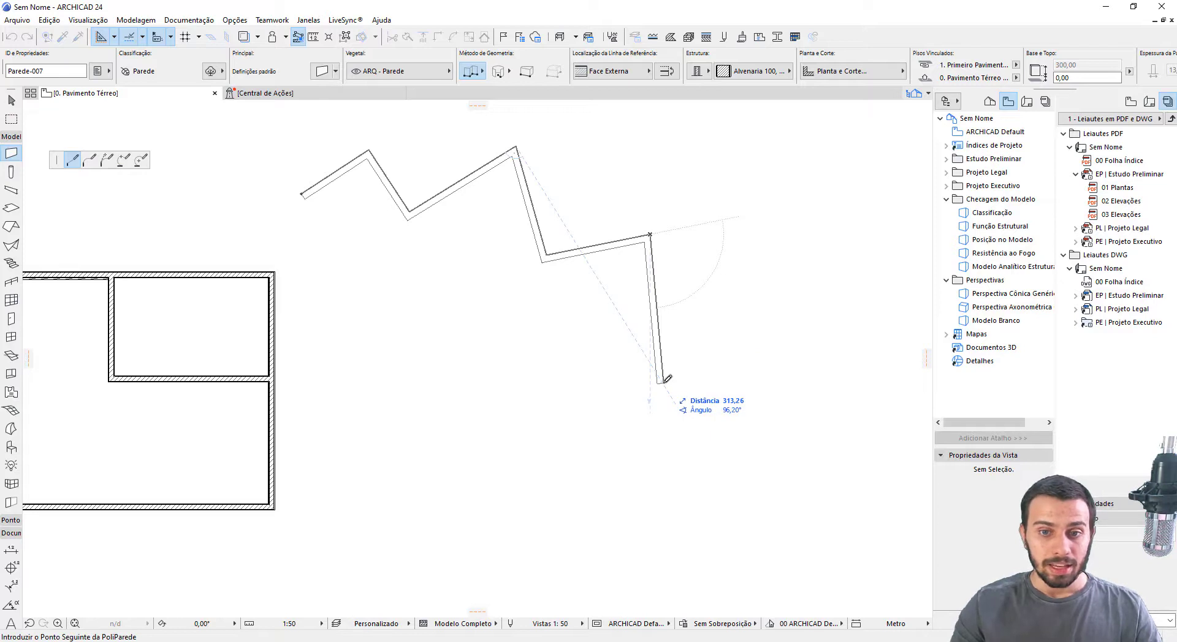
pyautogui.press('Escape')
pyautogui.press('Escape')
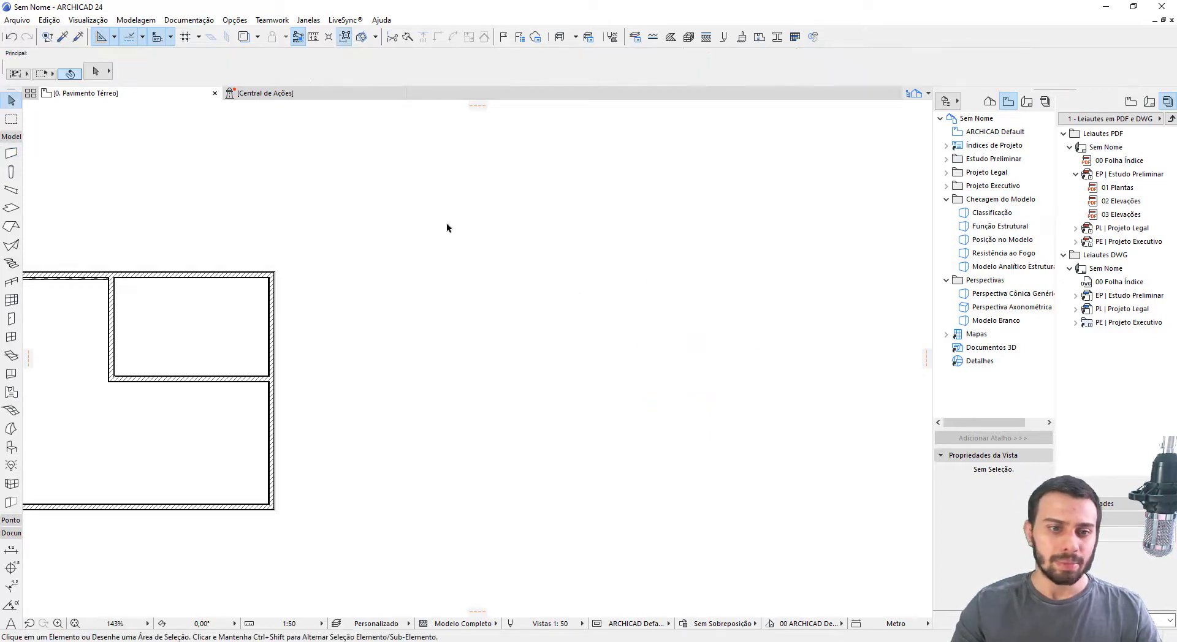
# Pick up the upper outer wall's settings and sketch a chained zigzag wall in the empty area right of the plan
pyautogui.keyDown('alt'); pyautogui.click(242, 269); pyautogui.keyUp('alt')
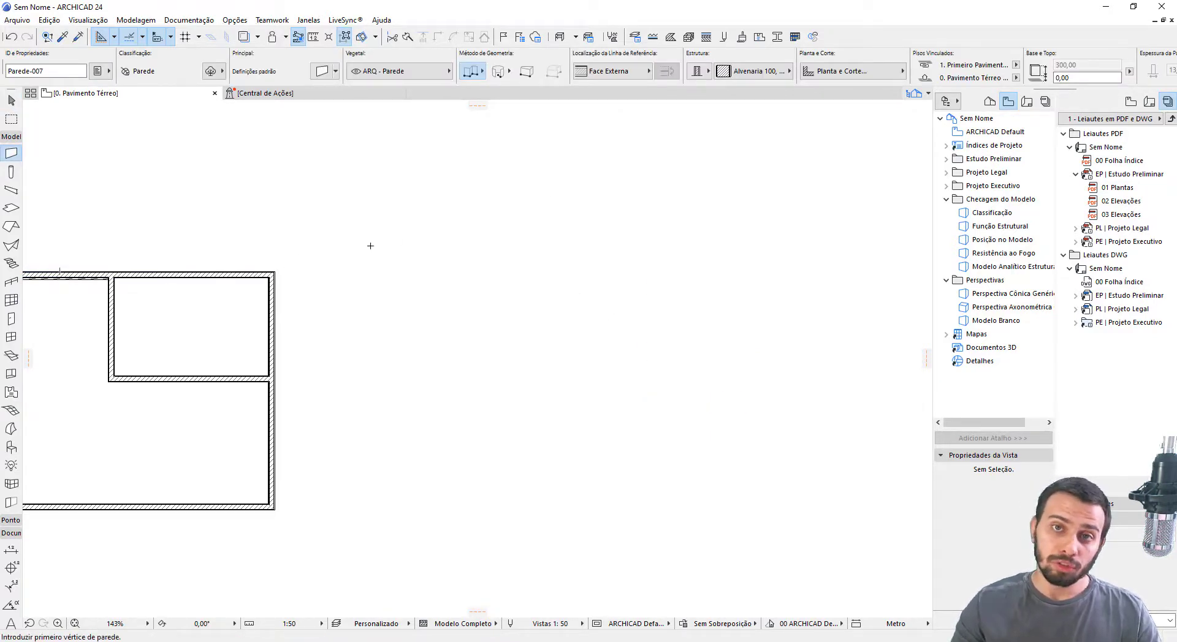
pyautogui.click(364, 267)
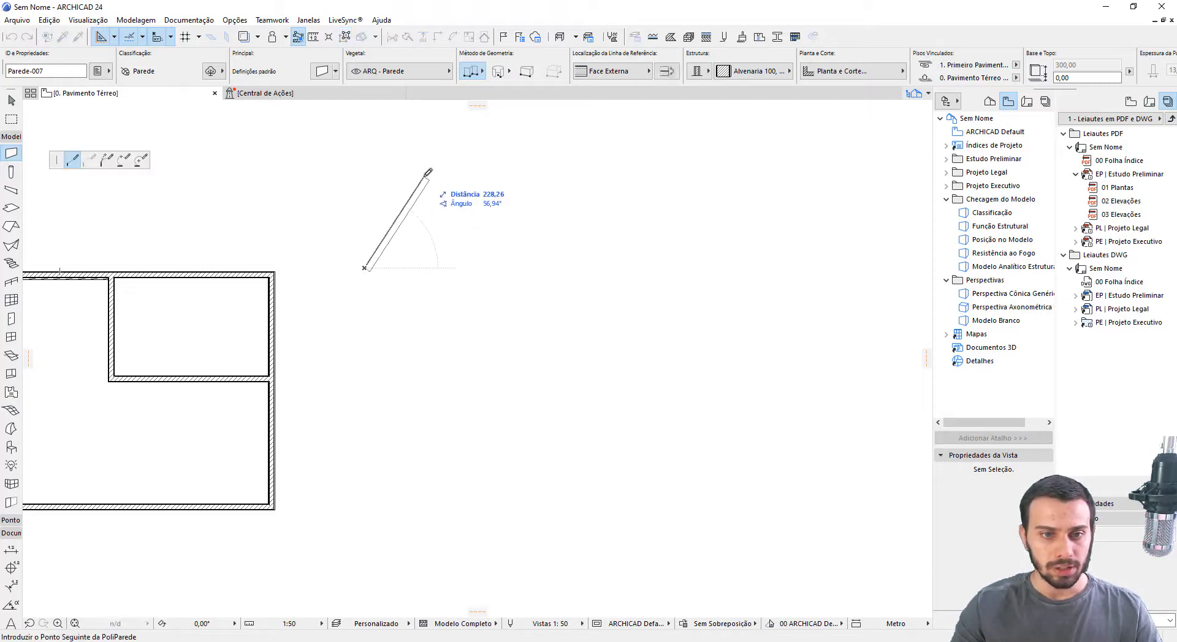
pyautogui.click(423, 179)
pyautogui.click(456, 318)
pyautogui.click(531, 185)
pyautogui.click(573, 334)
pyautogui.click(631, 216)
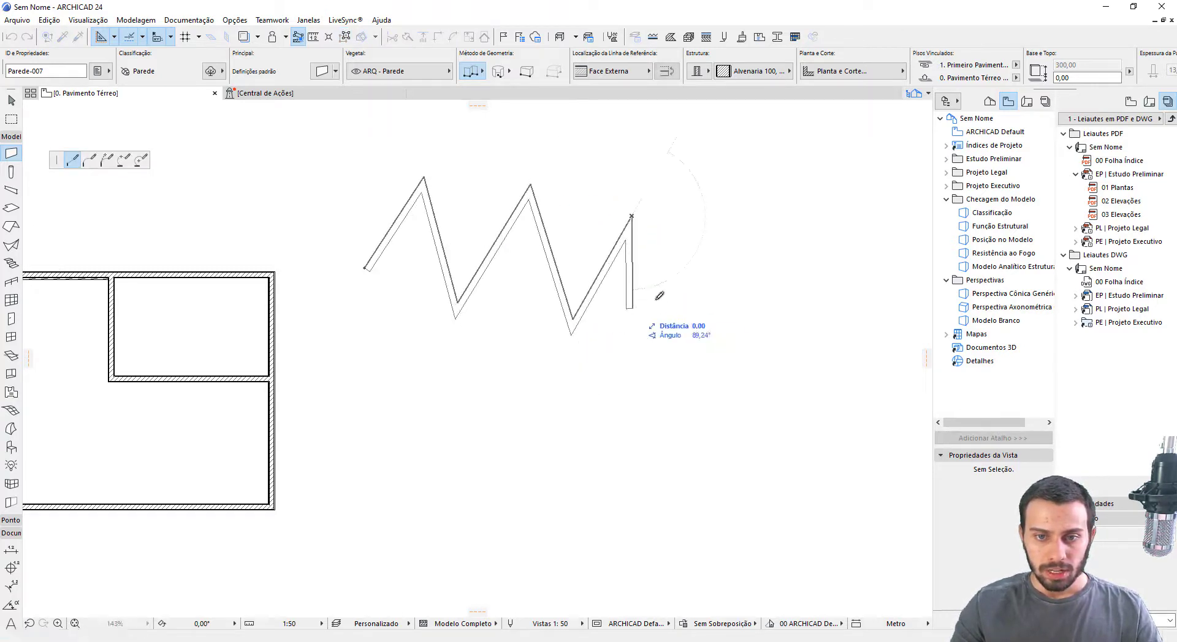
pyautogui.click(630, 310)
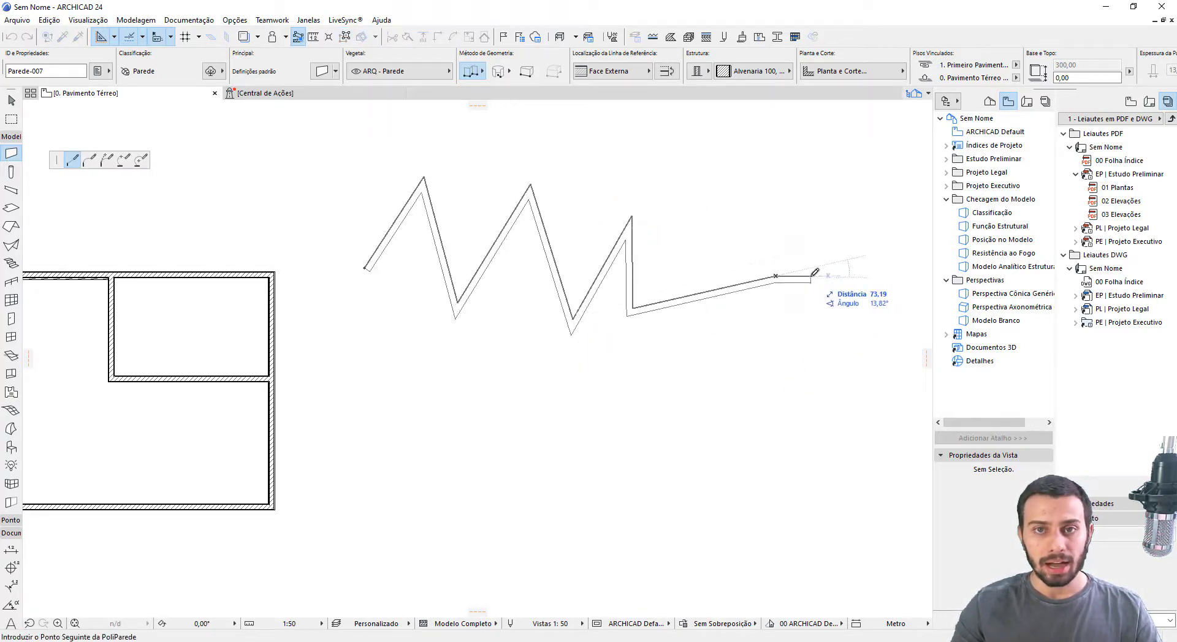
# Remove the latest vertices of the zigzag wall chain one by one, back to the end of its first segment
pyautogui.press('BackSpace')
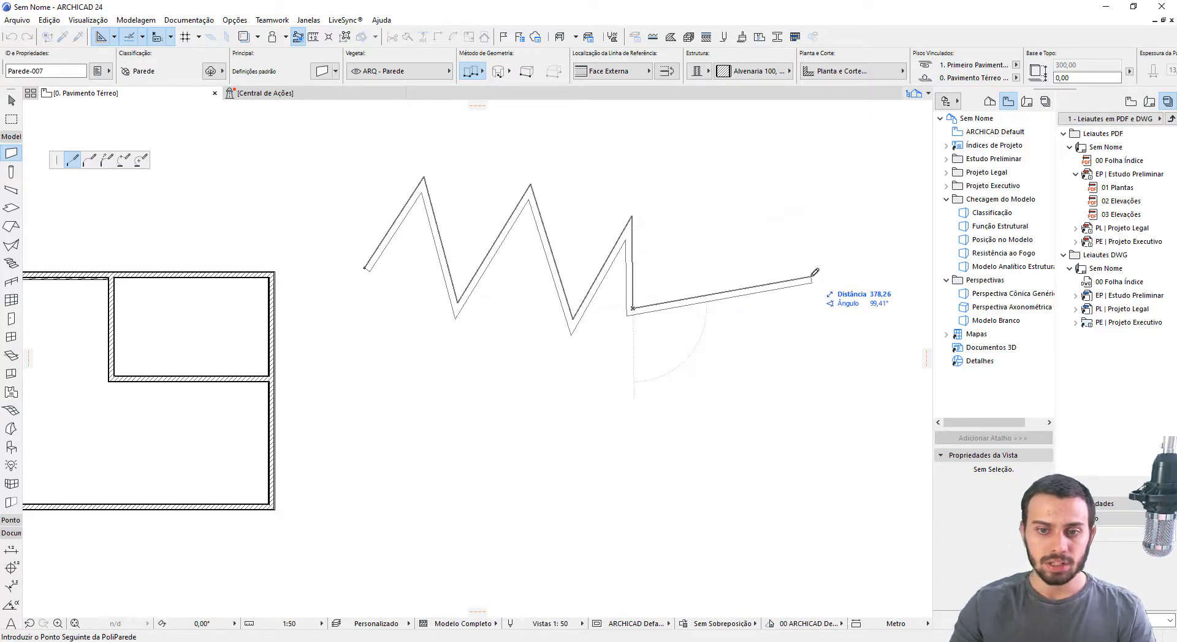
pyautogui.press('BackSpace')
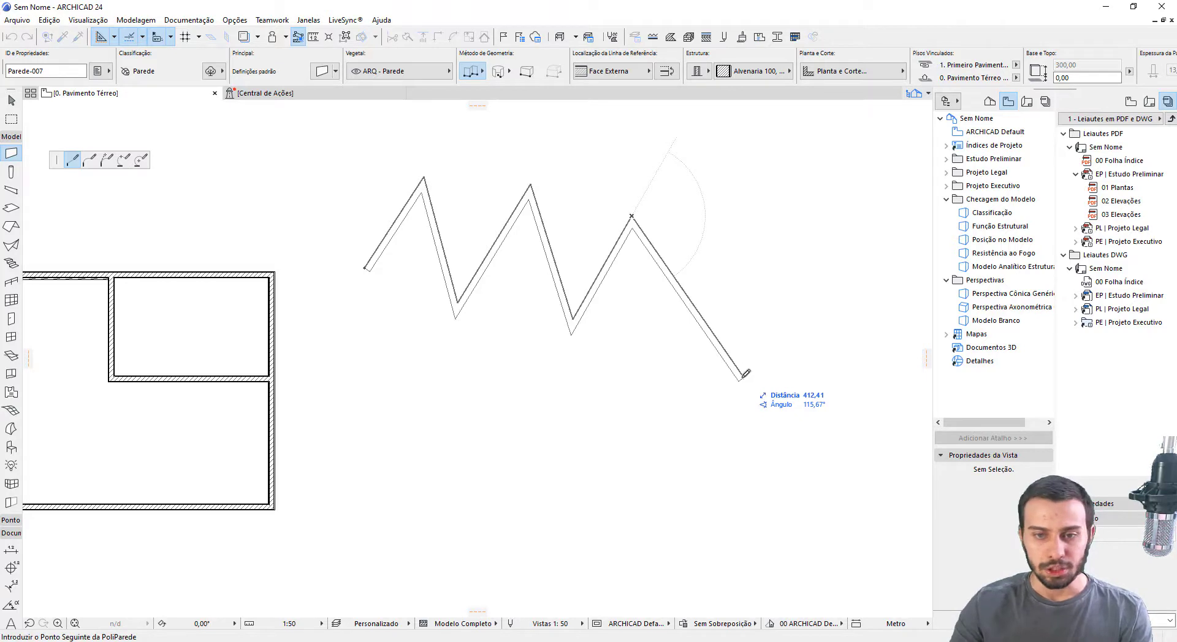
pyautogui.press('BackSpace')
pyautogui.press('BackSpace')
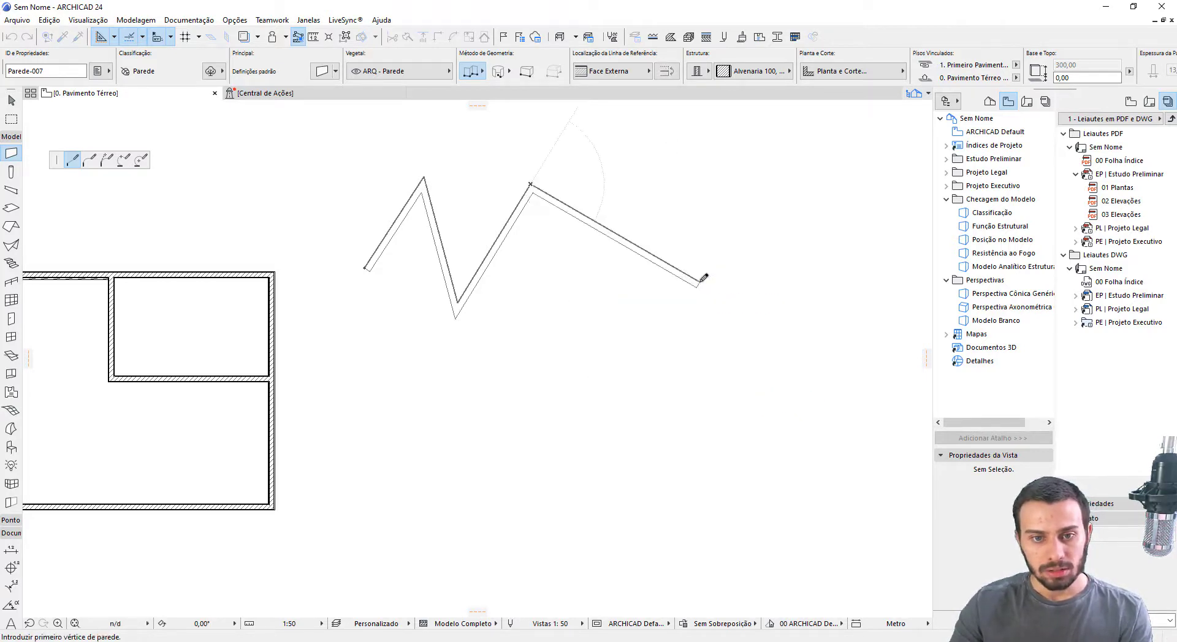
pyautogui.press('BackSpace')
pyautogui.press('BackSpace')
# Add four more zigzag vertices to the wall chain, and step back through them to the end of the first segment
pyautogui.click(488, 291)
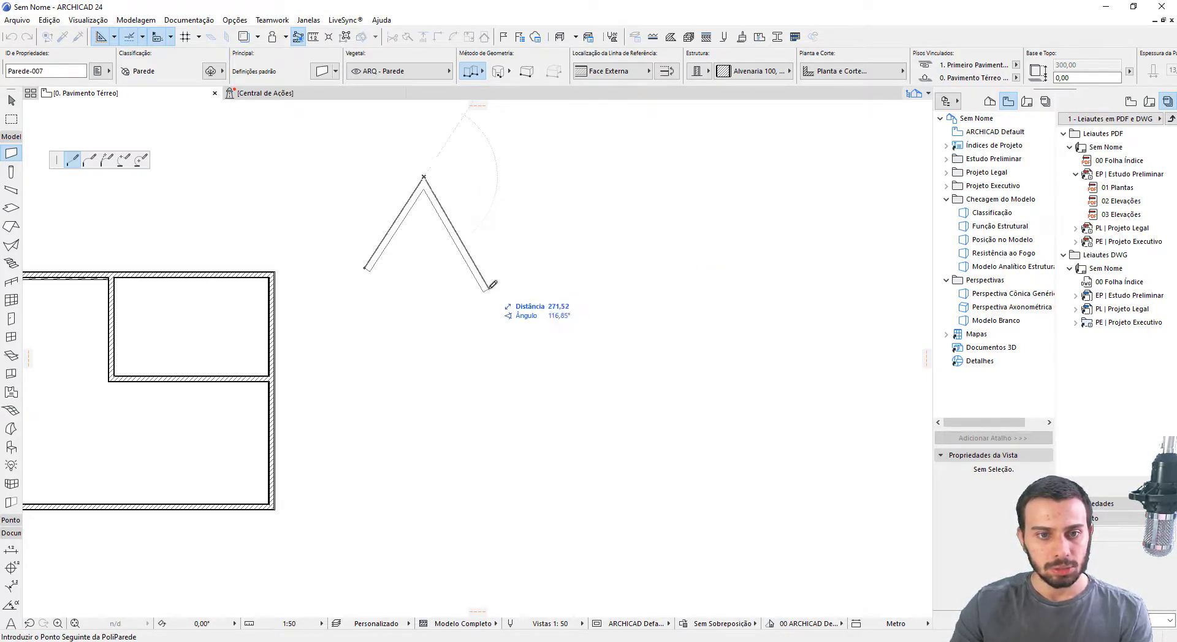
pyautogui.click(581, 226)
pyautogui.click(642, 301)
pyautogui.click(751, 238)
pyautogui.press('BackSpace')
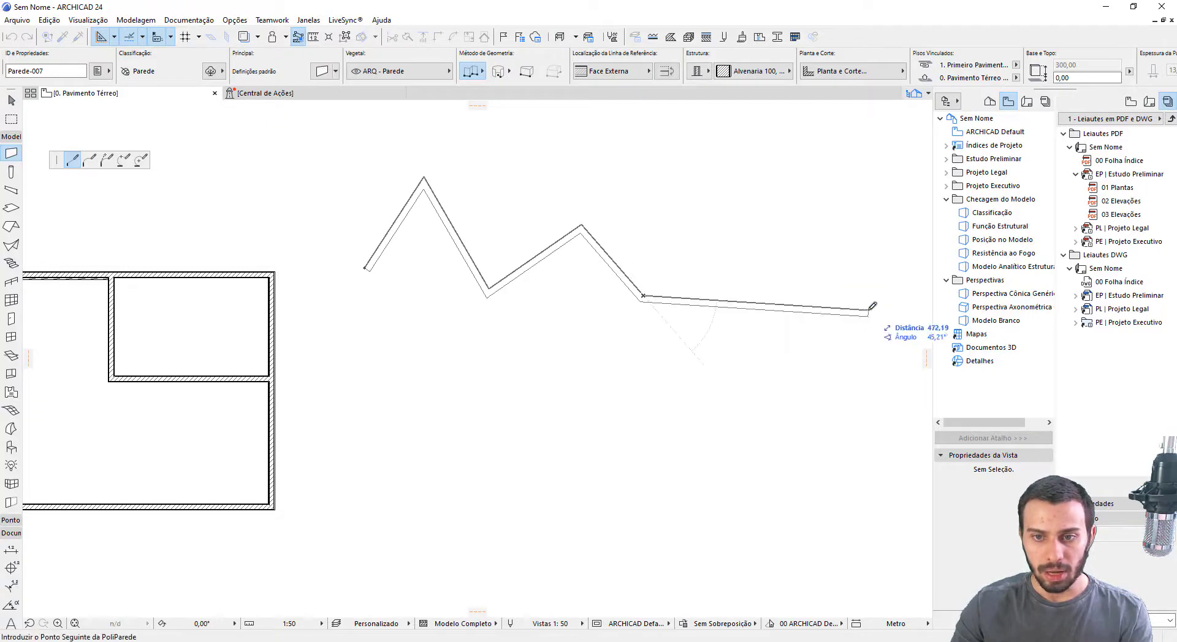
pyautogui.press('BackSpace')
pyautogui.press('BackSpace')
pyautogui.press('BackSpace')
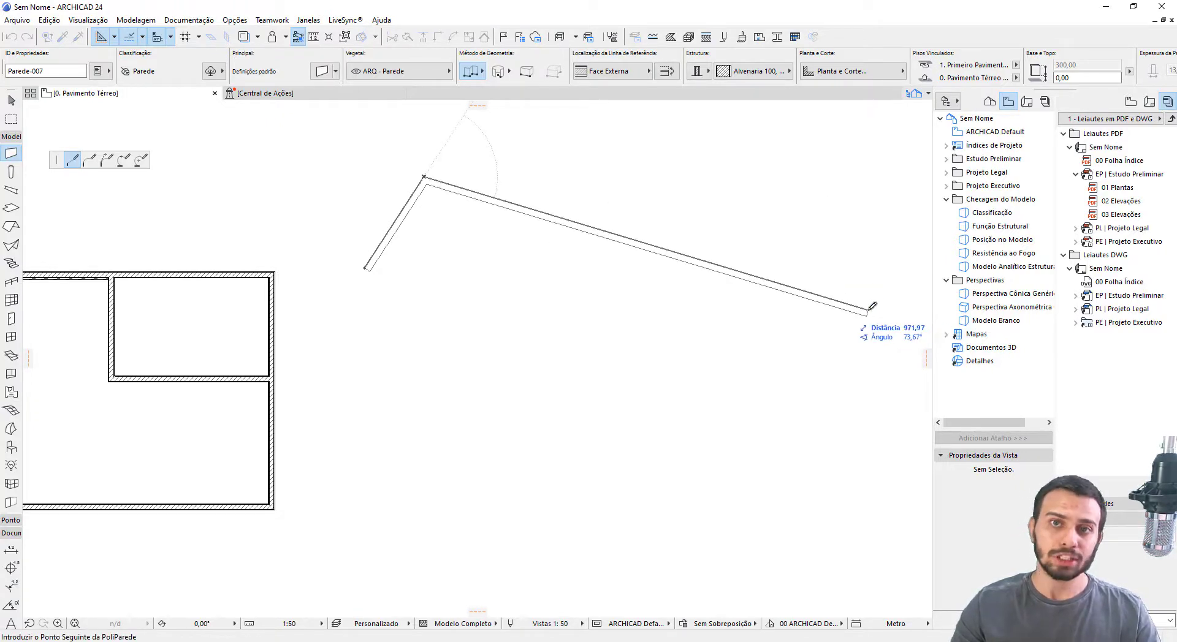
# Drop the wall chain, pick up the floor slab's settings and sketch five vertices of a polygonal slab right of the plan
pyautogui.press('Escape')
pyautogui.press('Escape')
pyautogui.moveTo(552, 244); pyautogui.dragTo(701, 210, button='middle')
pyautogui.keyDown('alt'); pyautogui.click(334, 278); pyautogui.keyUp('alt')
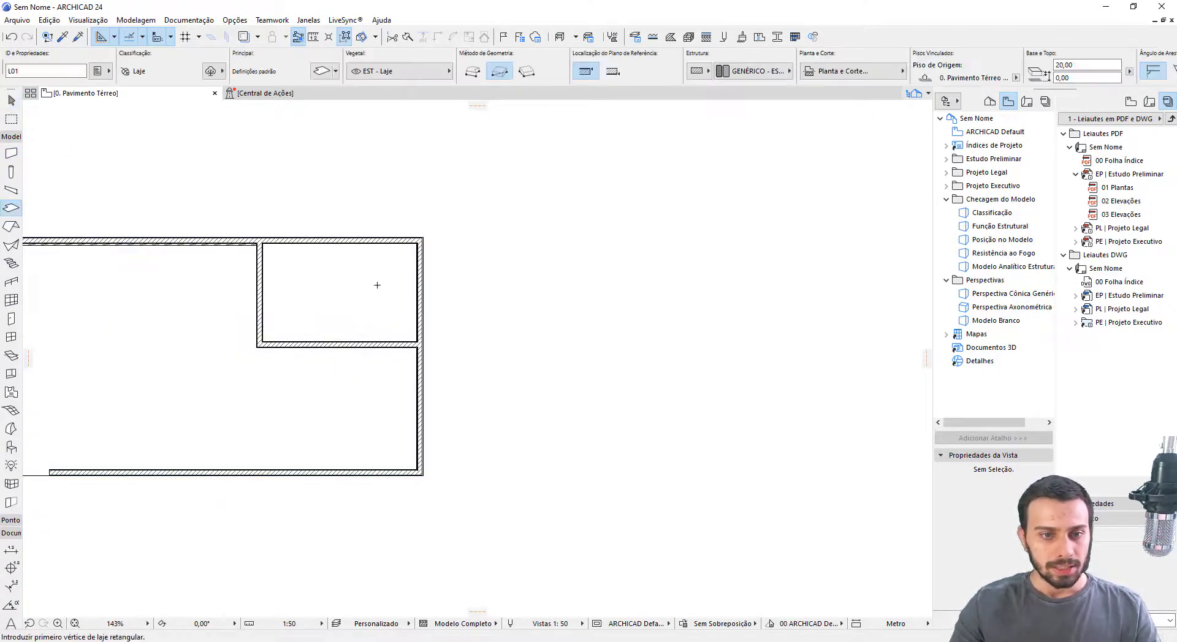
pyautogui.click(475, 77)
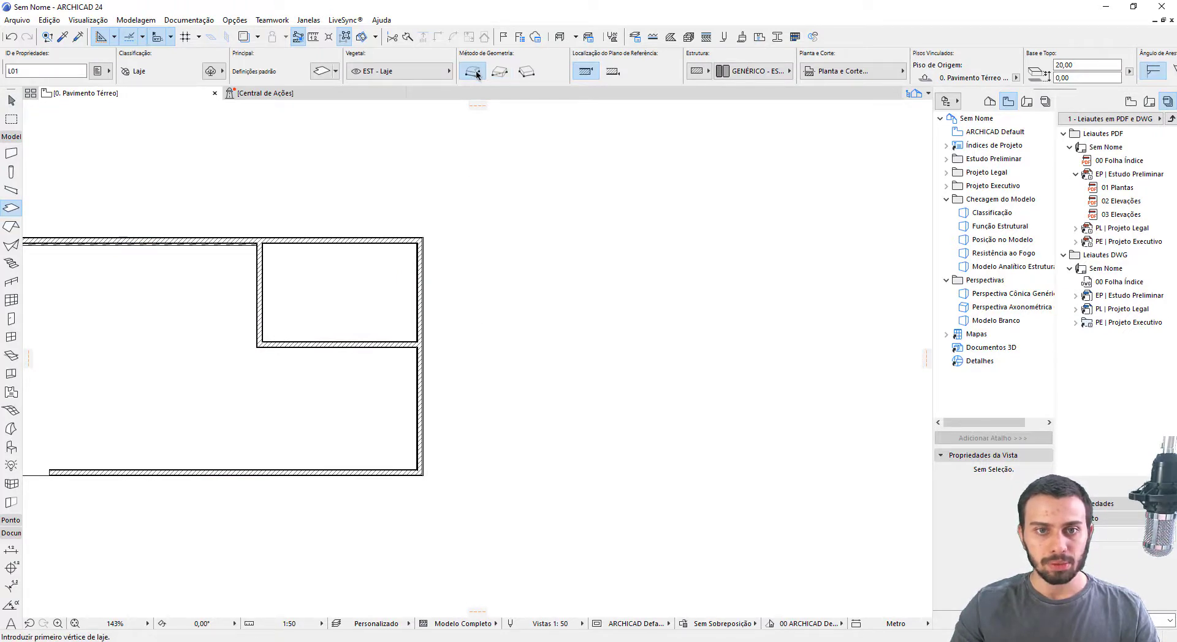
pyautogui.click(515, 213)
pyautogui.click(628, 213)
pyautogui.click(693, 302)
pyautogui.click(644, 391)
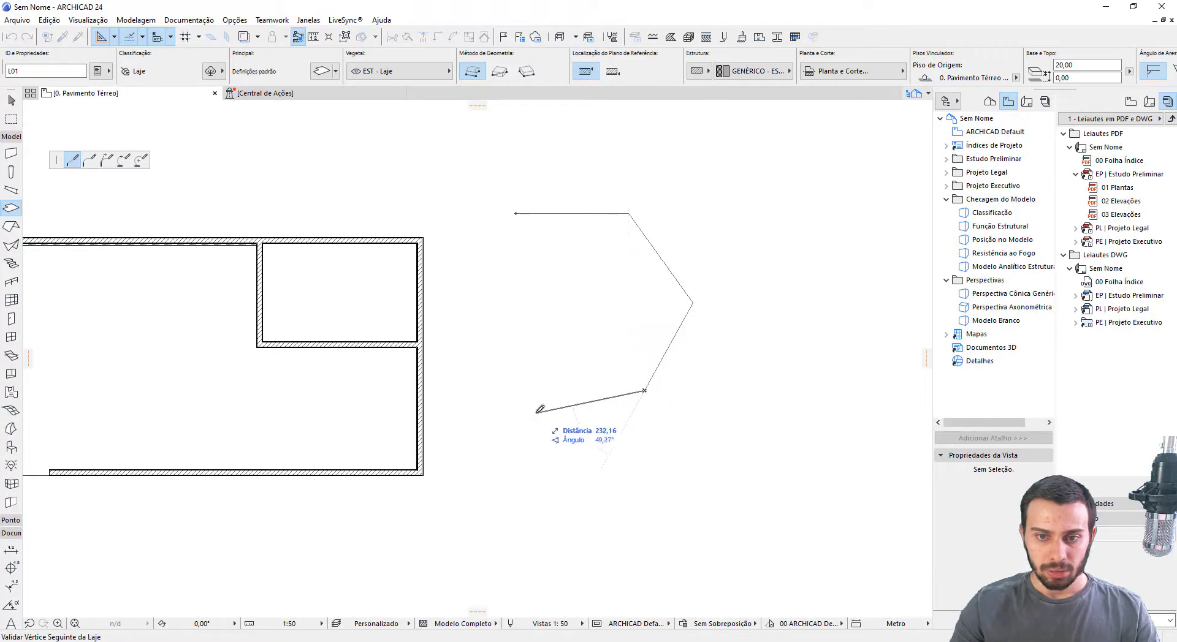
pyautogui.click(537, 414)
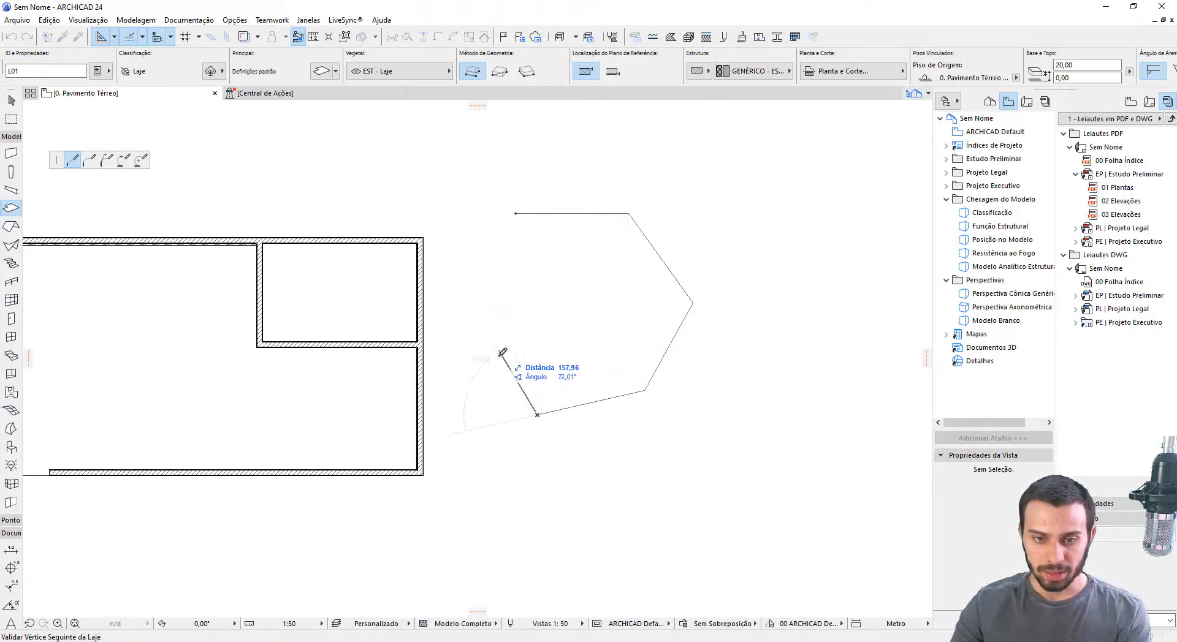
# Remove the latest slab vertices one by one, back to the end of the first edge, and abandon the outline
pyautogui.press('BackSpace')
pyautogui.press('BackSpace')
pyautogui.press('BackSpace')
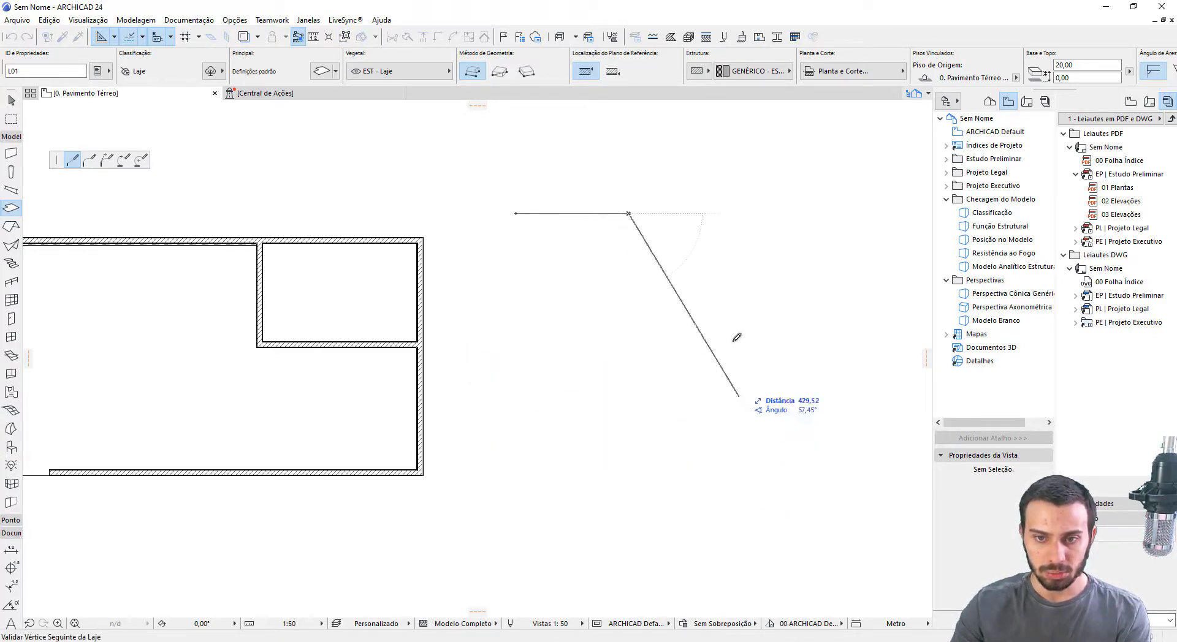
pyautogui.doubleClick(704, 238)
# Open the 3D view of the whole building and orient it towards the roof and end wall
pyautogui.press('F3')
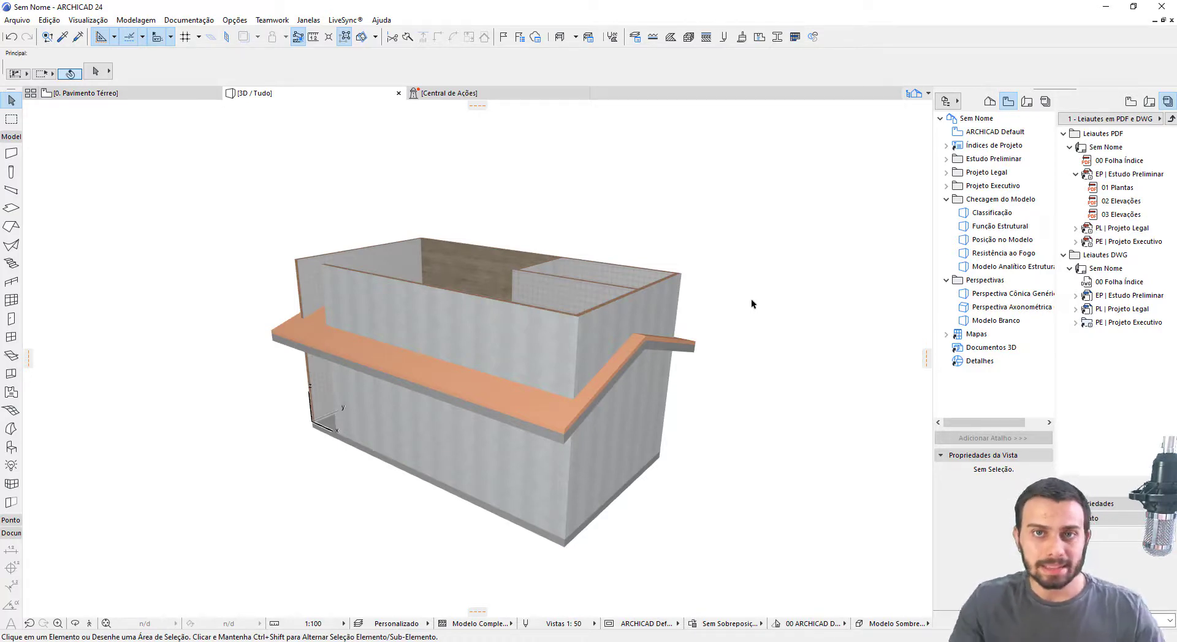
pyautogui.keyDown('shift'); pyautogui.moveTo(702, 395); pyautogui.dragTo(673, 402, button='middle'); pyautogui.keyUp('shift')
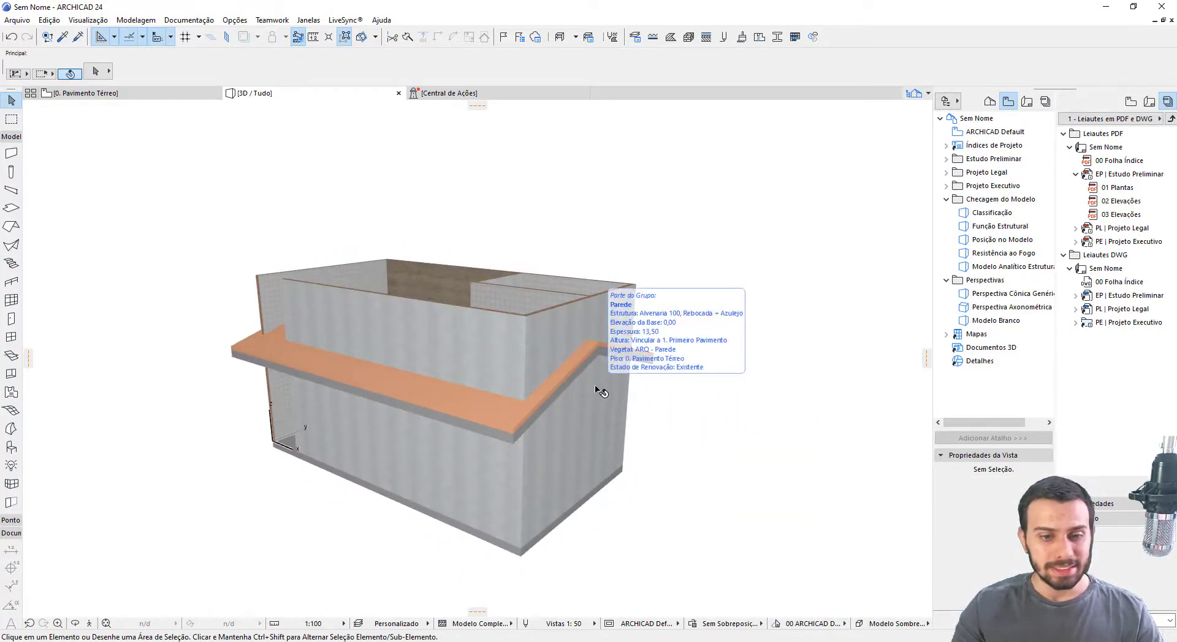
# Delete the gable roof from the model and undo the deletion
pyautogui.click(377, 388)
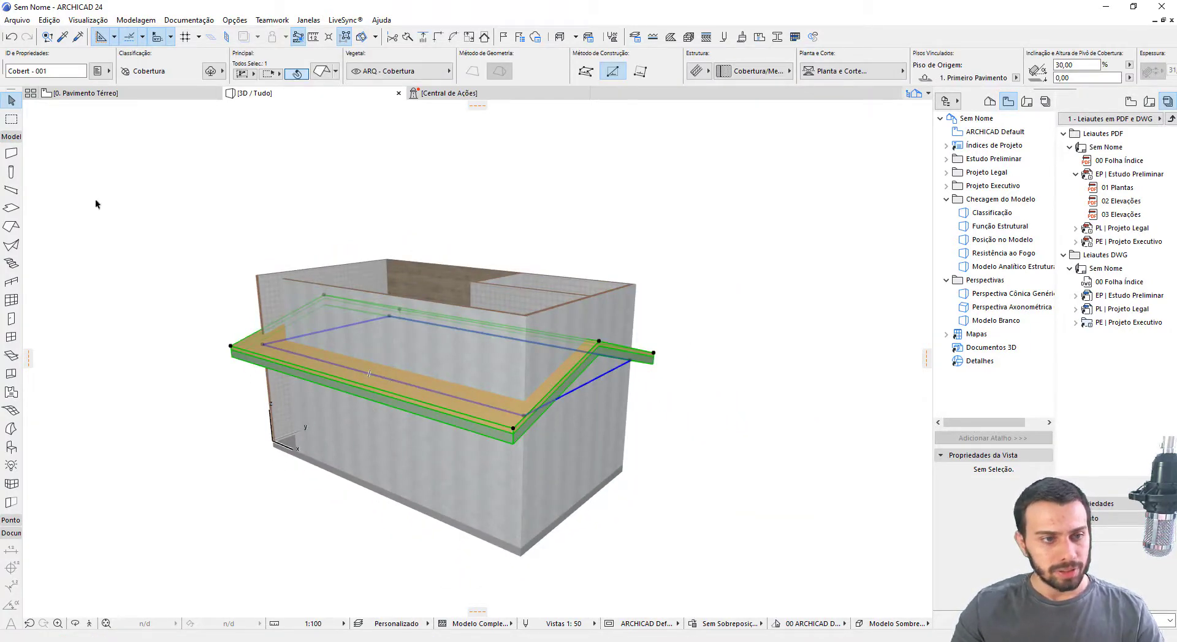
pyautogui.click(13, 227)
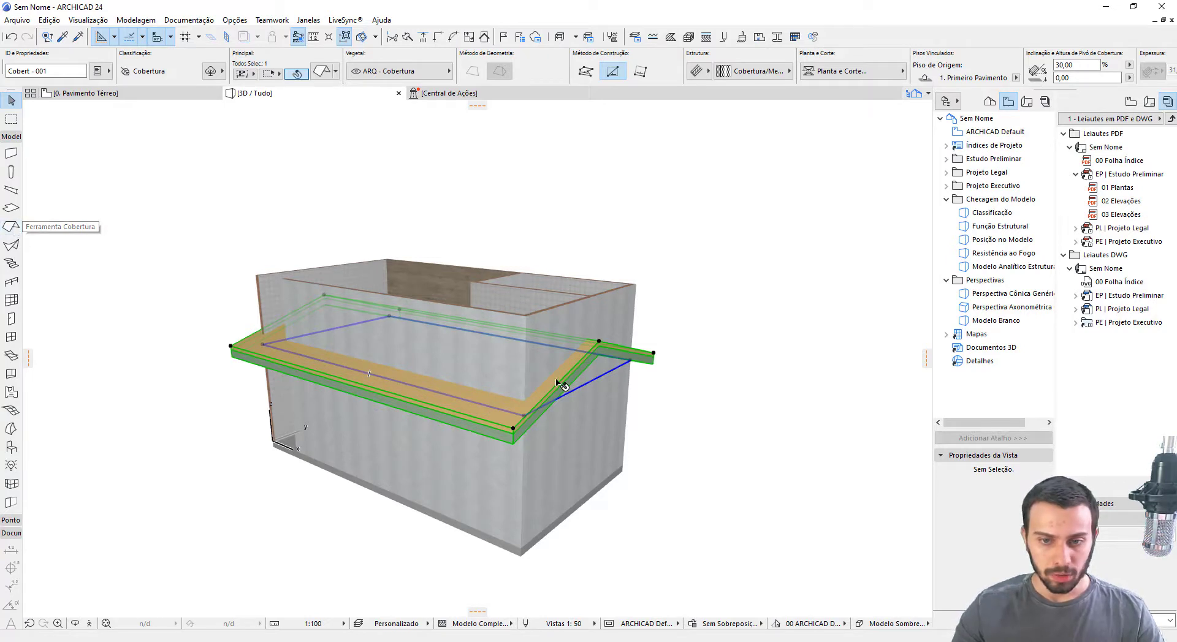
pyautogui.press('Delete')
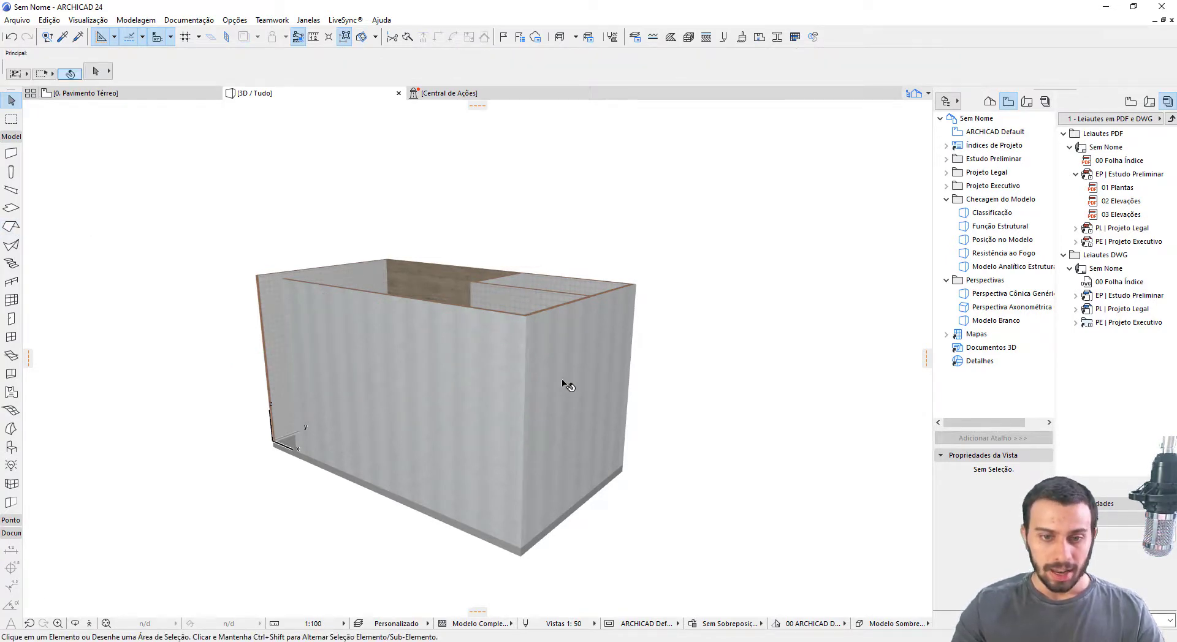
pyautogui.hotkey('ctrl', 'z')
pyautogui.press('Escape')
# Examine from several angles how the outer walls pass through the roof
pyautogui.moveTo(503, 362); pyautogui.dragTo(638, 341)
pyautogui.click(638, 340)
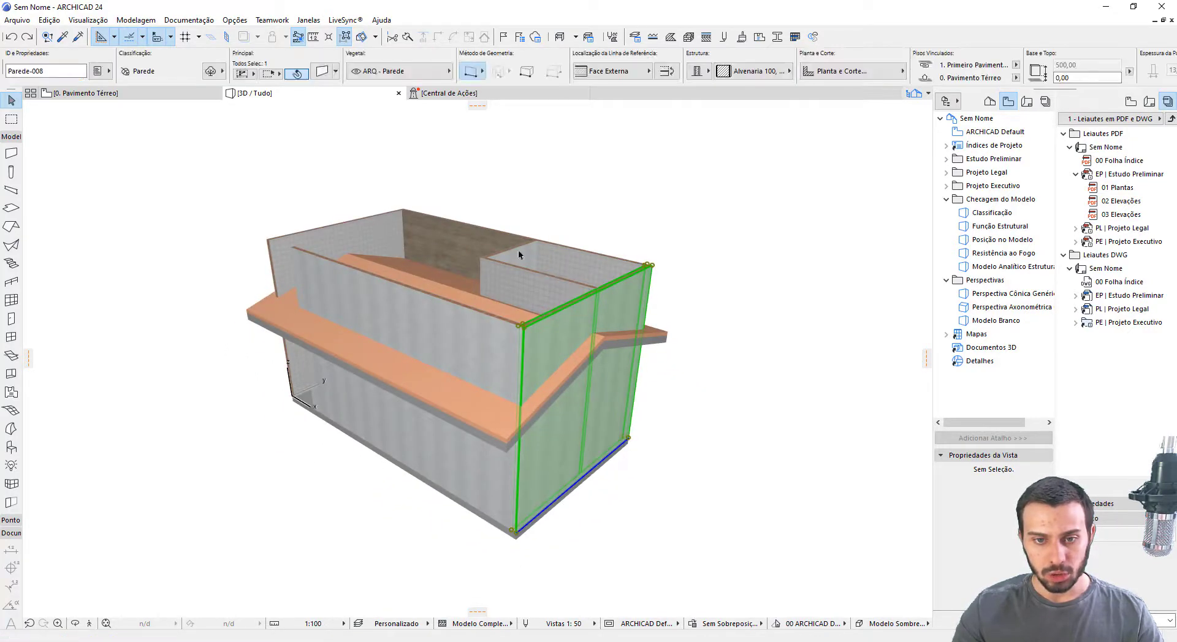
pyautogui.press('Escape')
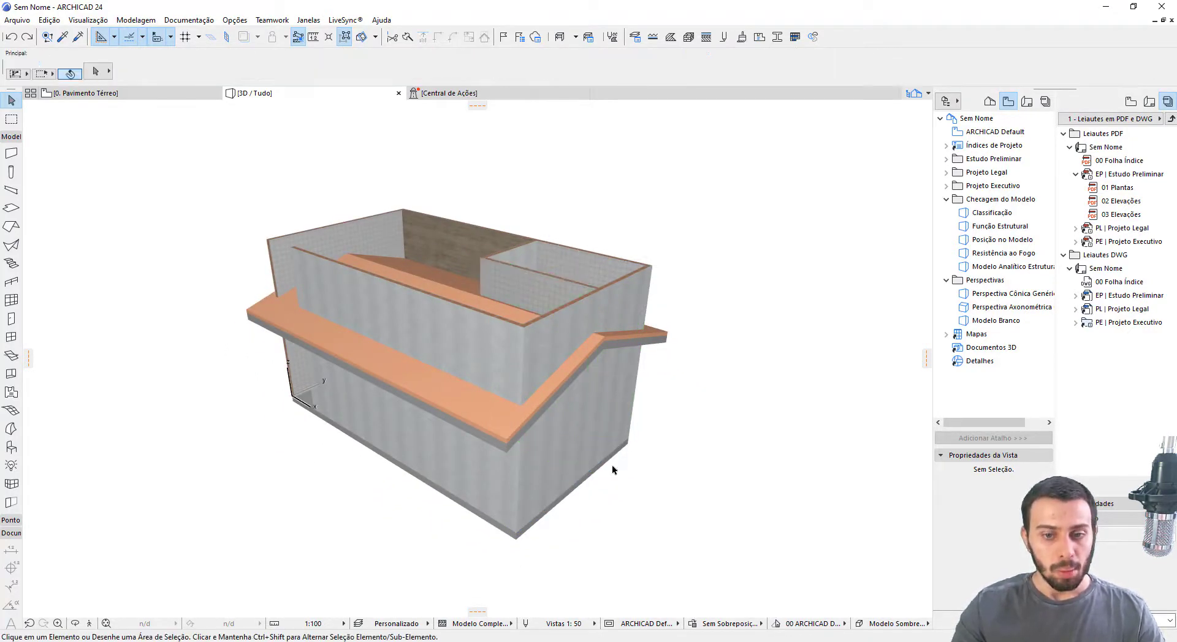
pyautogui.moveTo(612, 468); pyautogui.dragTo(506, 385)
pyautogui.keyDown('shift'); pyautogui.moveTo(507, 385); pyautogui.dragTo(506, 375, button='middle'); pyautogui.keyUp('shift')
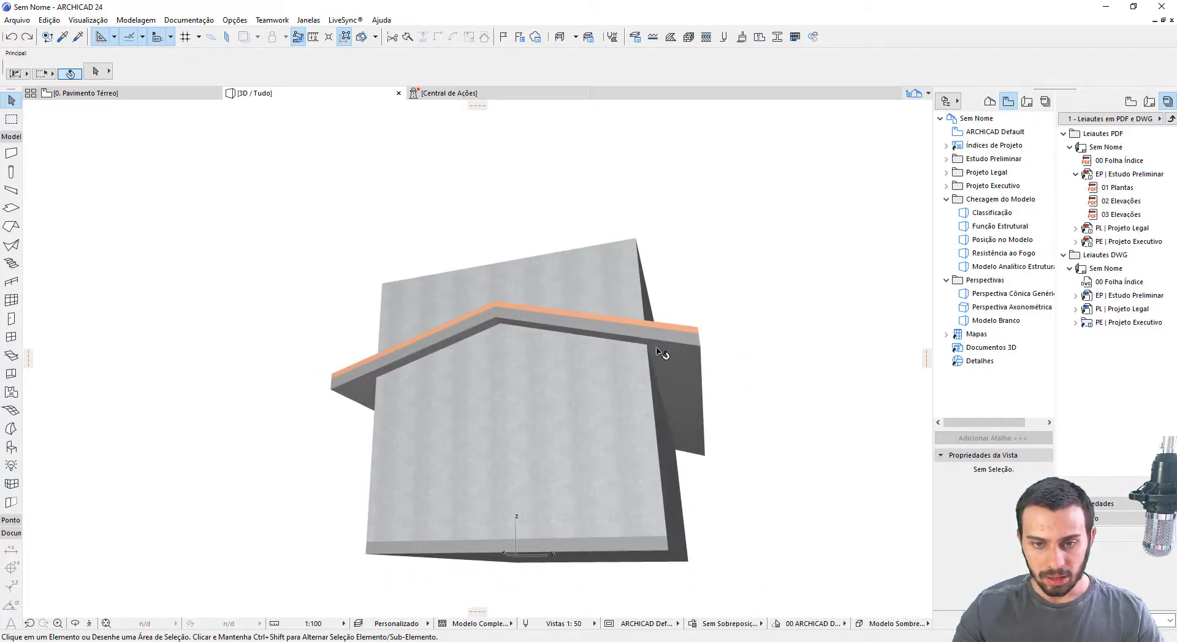
pyautogui.moveTo(491, 471); pyautogui.dragTo(641, 501)
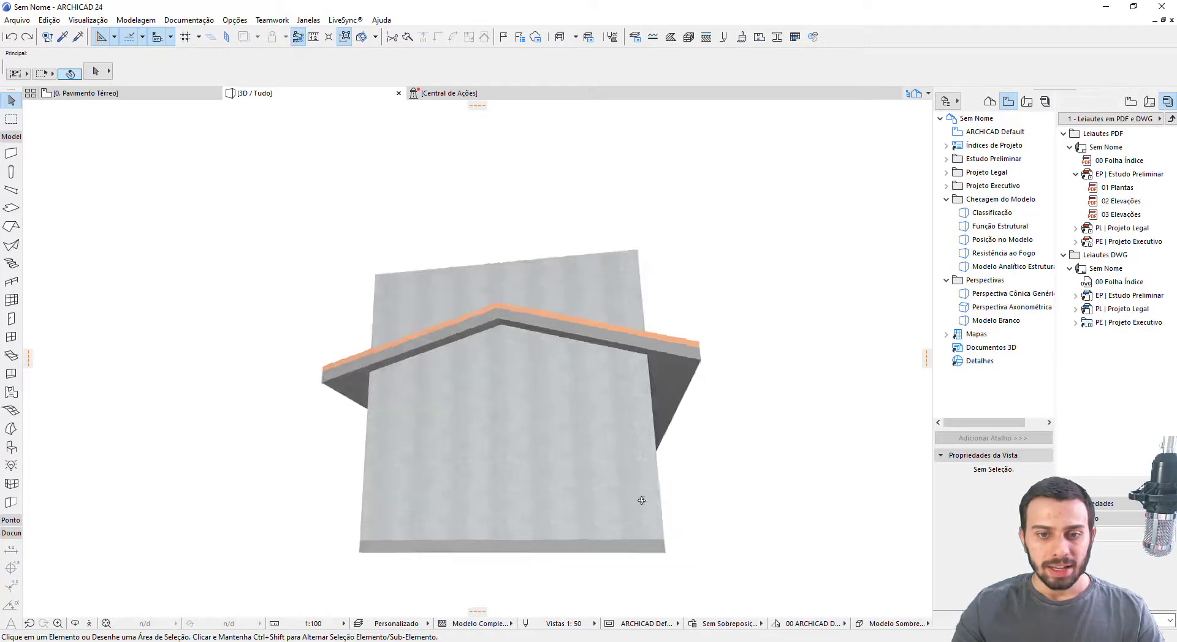
pyautogui.keyDown('shift'); pyautogui.moveTo(642, 500); pyautogui.dragTo(720, 518, button='middle'); pyautogui.keyUp('shift')
# Set the top offset of all walls to 0 relative to the linked story and inspect the gable end
pyautogui.click(11, 153)
pyautogui.hotkey('ctrl', 'a')
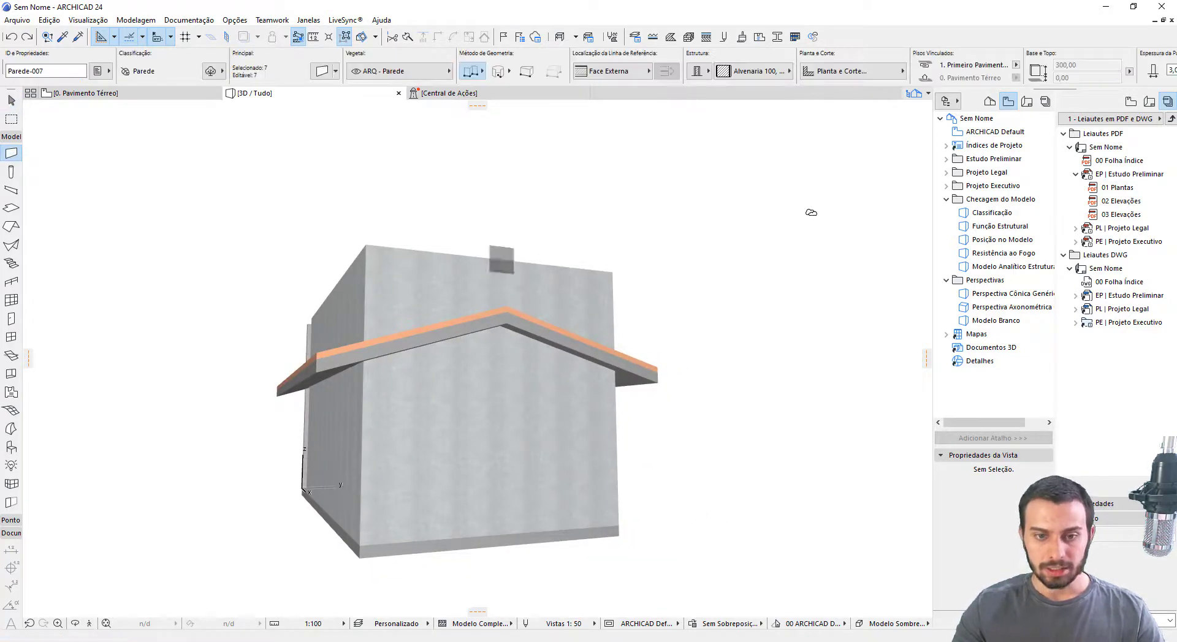
pyautogui.hotkey('ctrl', 't')
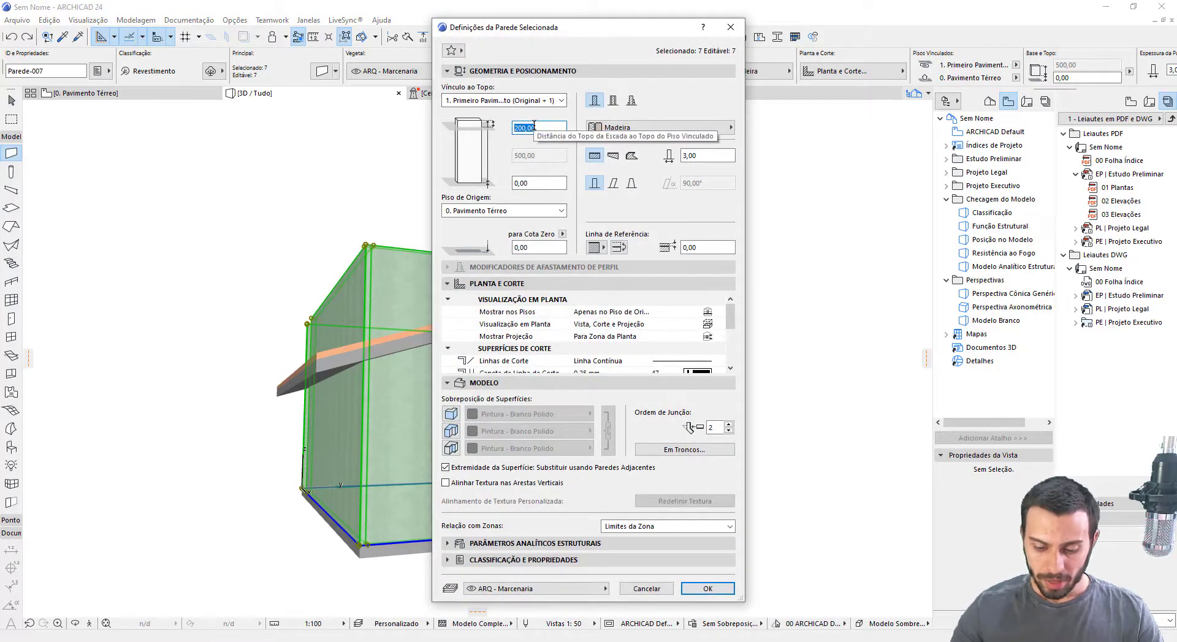
pyautogui.write('0')
pyautogui.press('Return')
pyautogui.press('Escape')
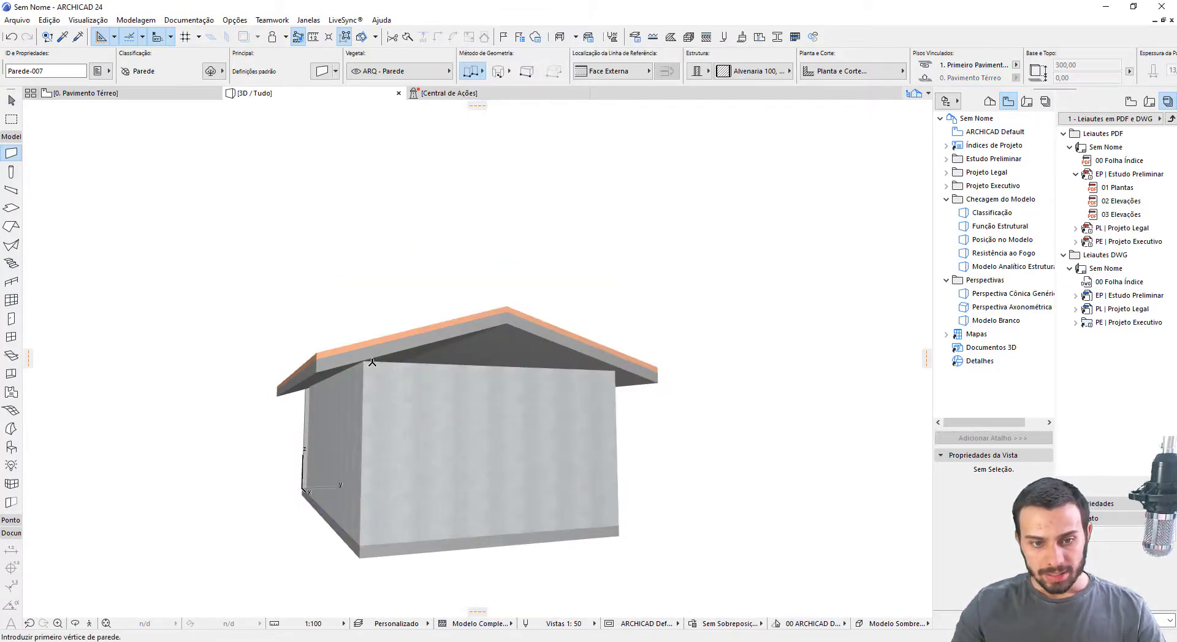
pyautogui.keyDown('shift'); pyautogui.moveTo(728, 389); pyautogui.dragTo(299, 350, button='middle'); pyautogui.keyUp('shift')
pyautogui.keyDown('shift'); pyautogui.moveTo(551, 359); pyautogui.dragTo(593, 402, button='middle'); pyautogui.keyUp('shift')
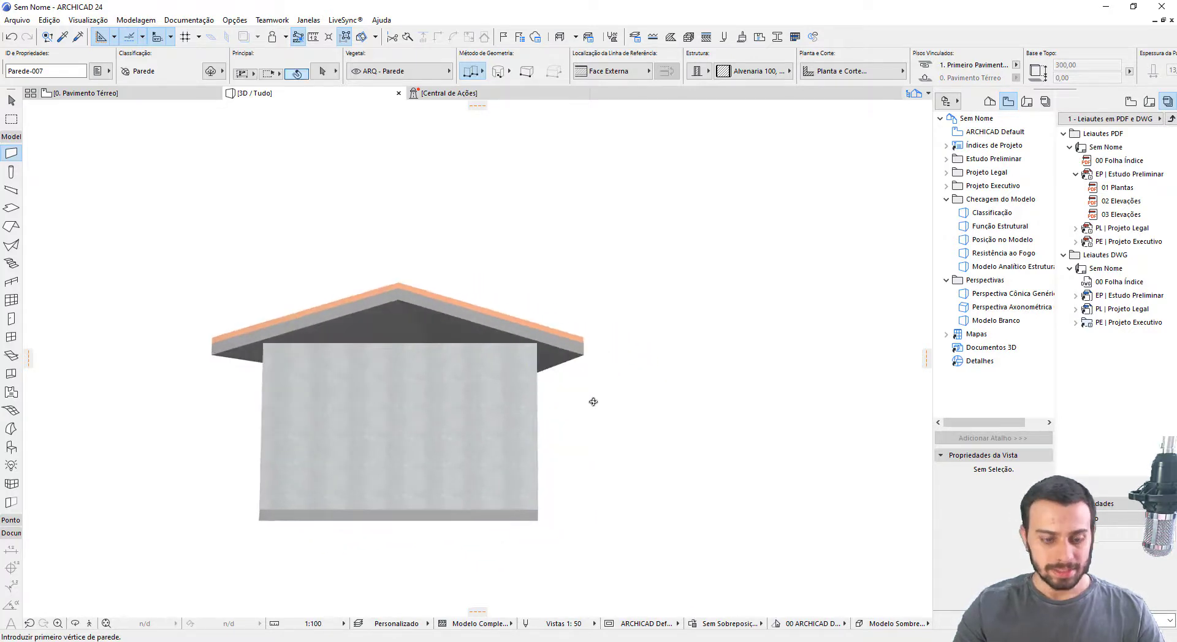
# Undo the walls' top offset change and view the whole building from its corner
pyautogui.hotkey('ctrl', 'z')
pyautogui.press('Escape')
pyautogui.keyDown('shift'); pyautogui.moveTo(405, 356); pyautogui.dragTo(532, 419, button='middle'); pyautogui.keyUp('shift')
pyautogui.keyDown('shift'); pyautogui.moveTo(450, 398); pyautogui.dragTo(564, 408, button='middle'); pyautogui.keyUp('shift')
pyautogui.scroll(-2, 583, 349)
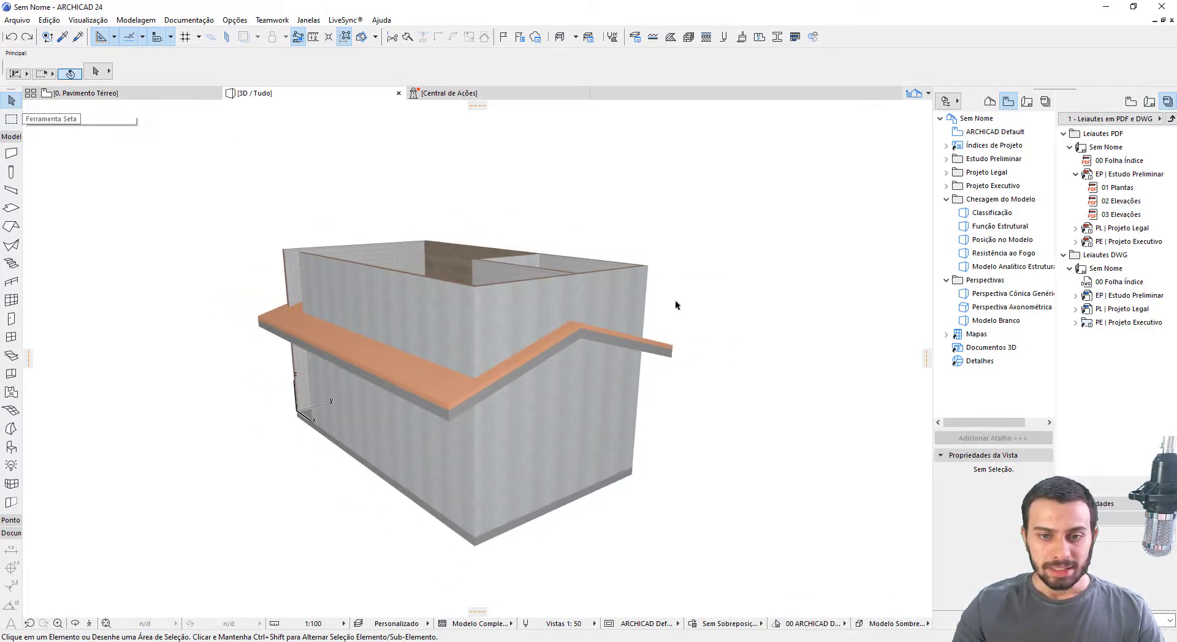
# Trim all selected walls with the Roof/Shell trimming command (Cortar Elementos pela Cobertura/Membrana), using the gable roof as the cutting element
pyautogui.click(11, 153)
pyautogui.hotkey('ctrl', 'a')
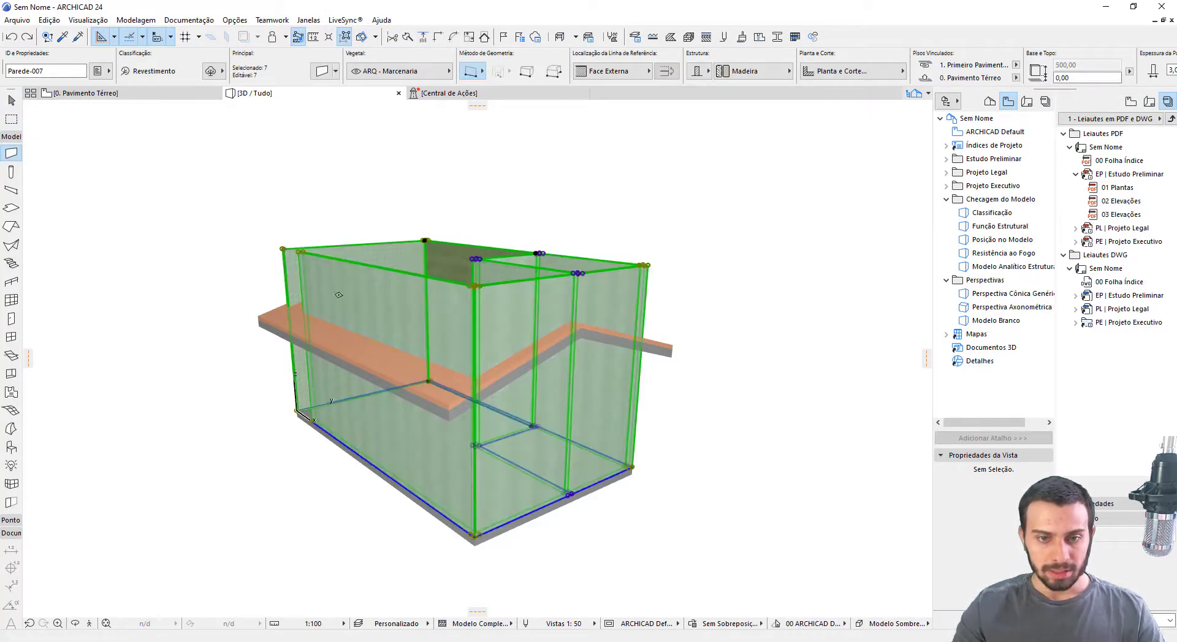
pyautogui.click(16, 103)
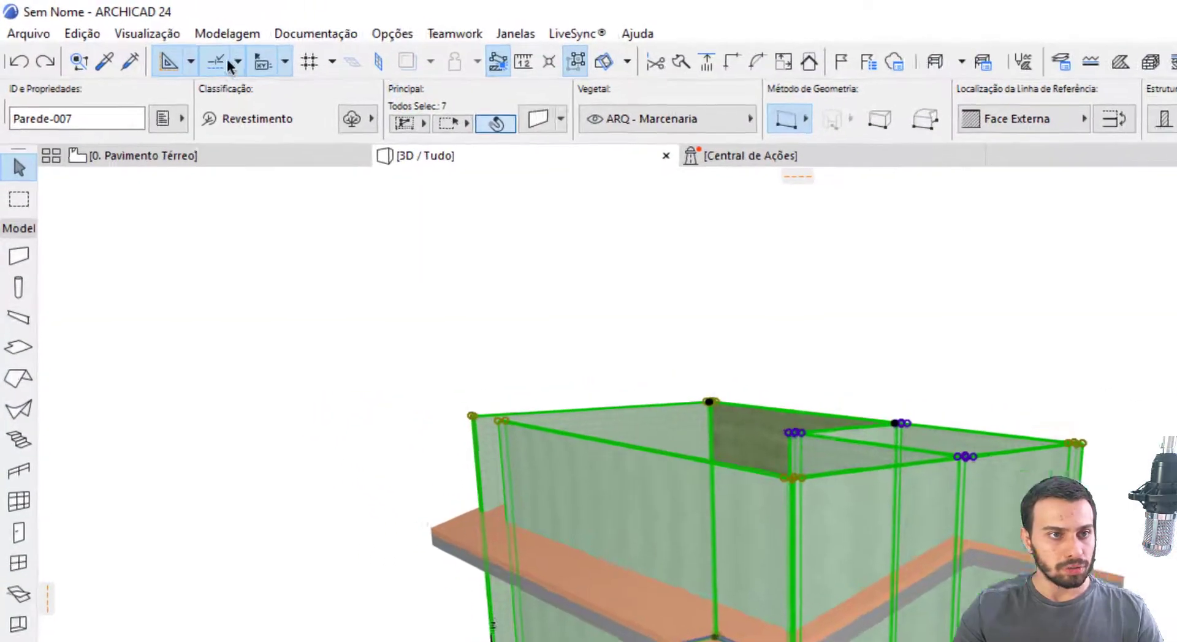
pyautogui.click(226, 35)
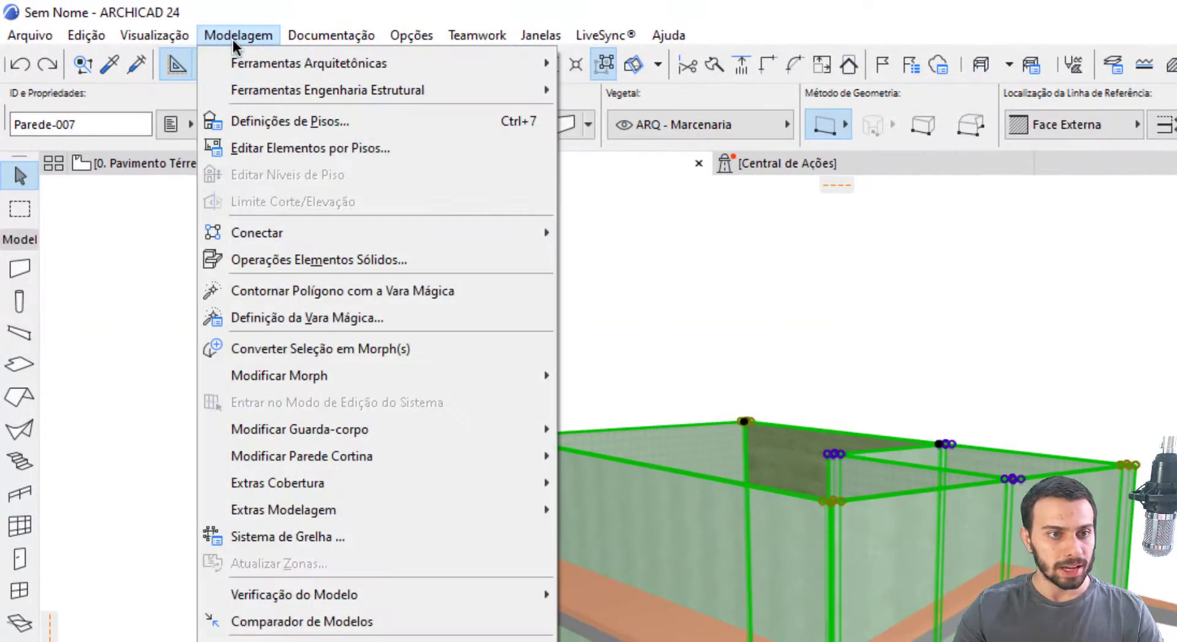
pyautogui.moveTo(254, 238)
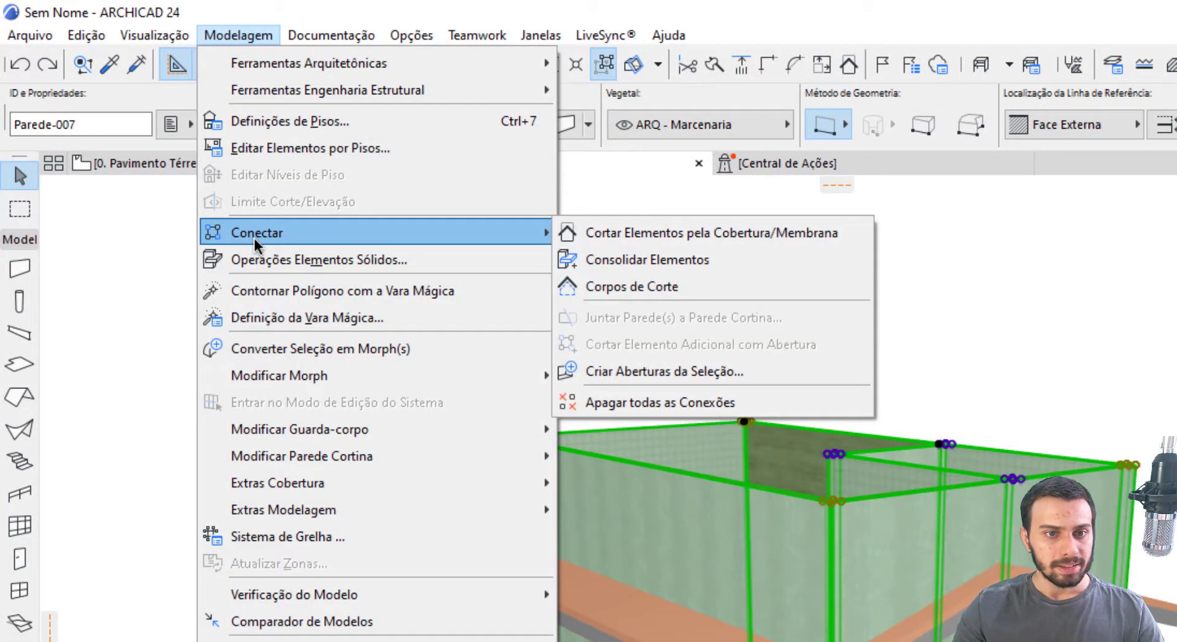
pyautogui.click(628, 237)
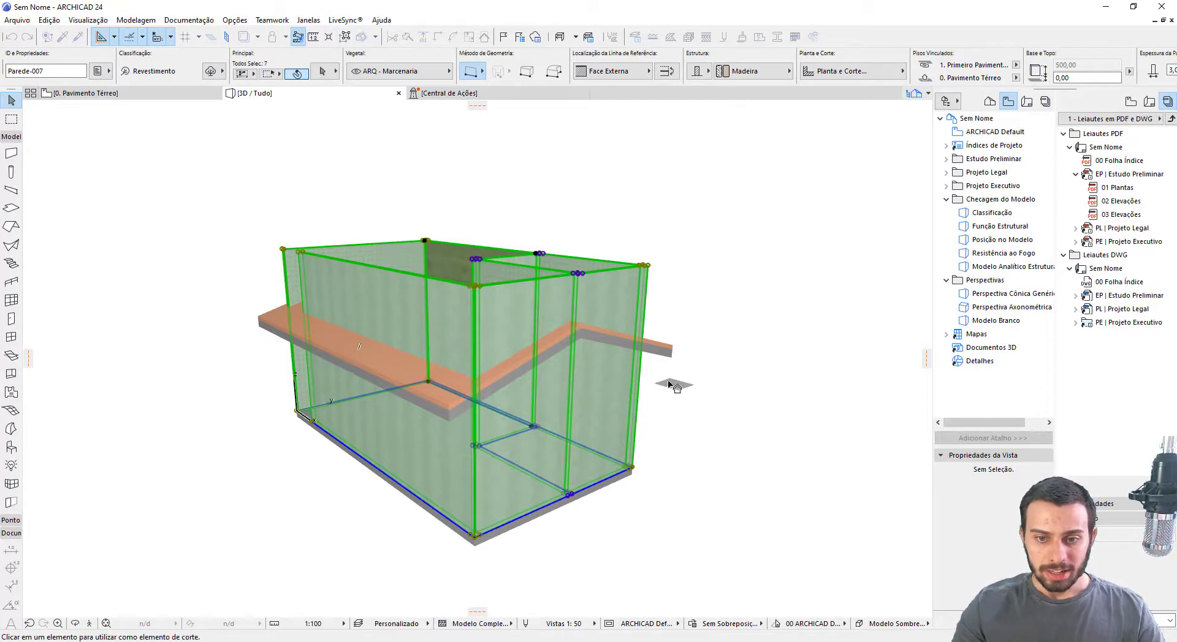
pyautogui.keyDown('shift'); pyautogui.moveTo(678, 389); pyautogui.dragTo(499, 376, button='middle'); pyautogui.keyUp('shift')
pyautogui.scroll(3, 561, 243)
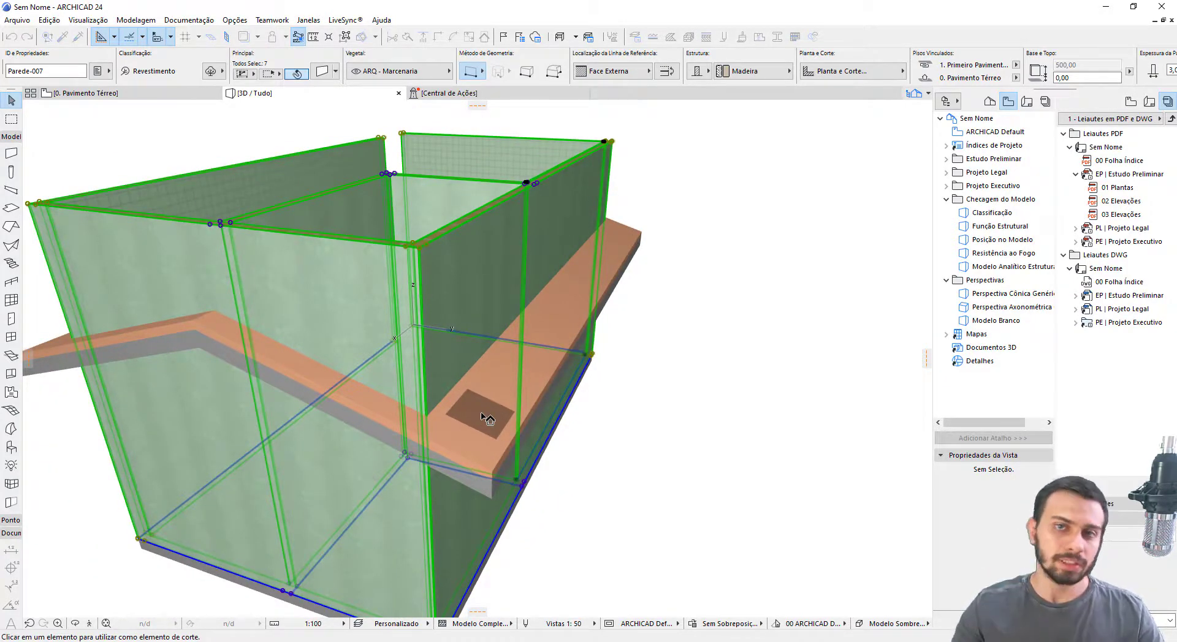
pyautogui.keyDown('shift'); pyautogui.moveTo(481, 421); pyautogui.dragTo(547, 224, button='middle'); pyautogui.keyUp('shift')
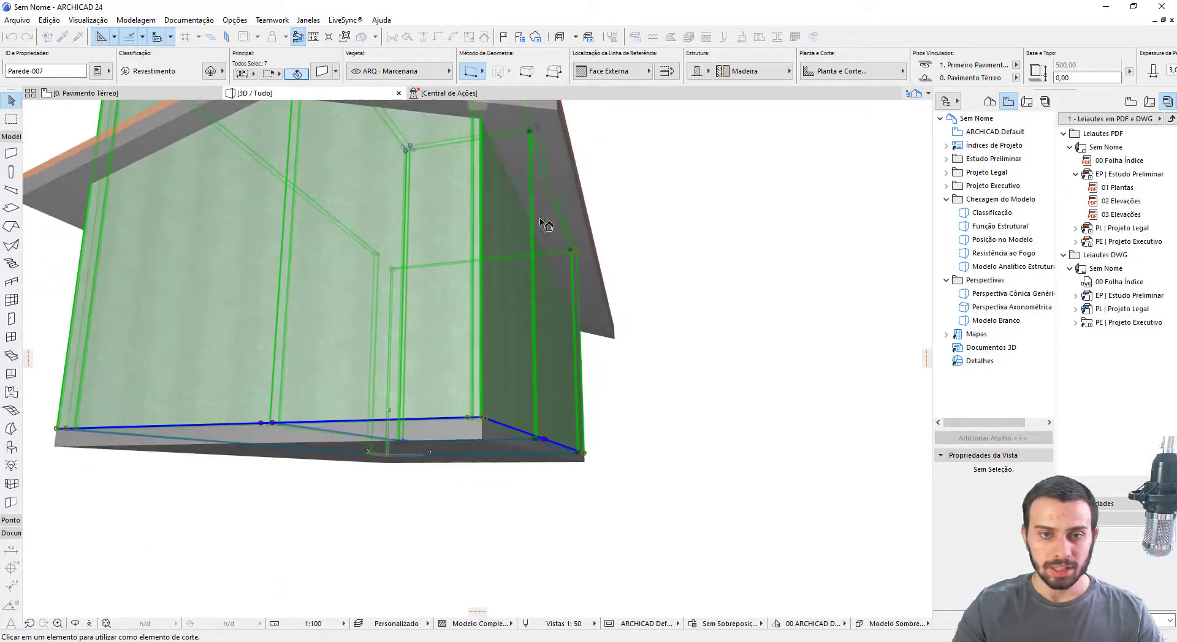
pyautogui.keyDown('shift'); pyautogui.moveTo(553, 175); pyautogui.dragTo(723, 236, button='middle'); pyautogui.keyUp('shift')
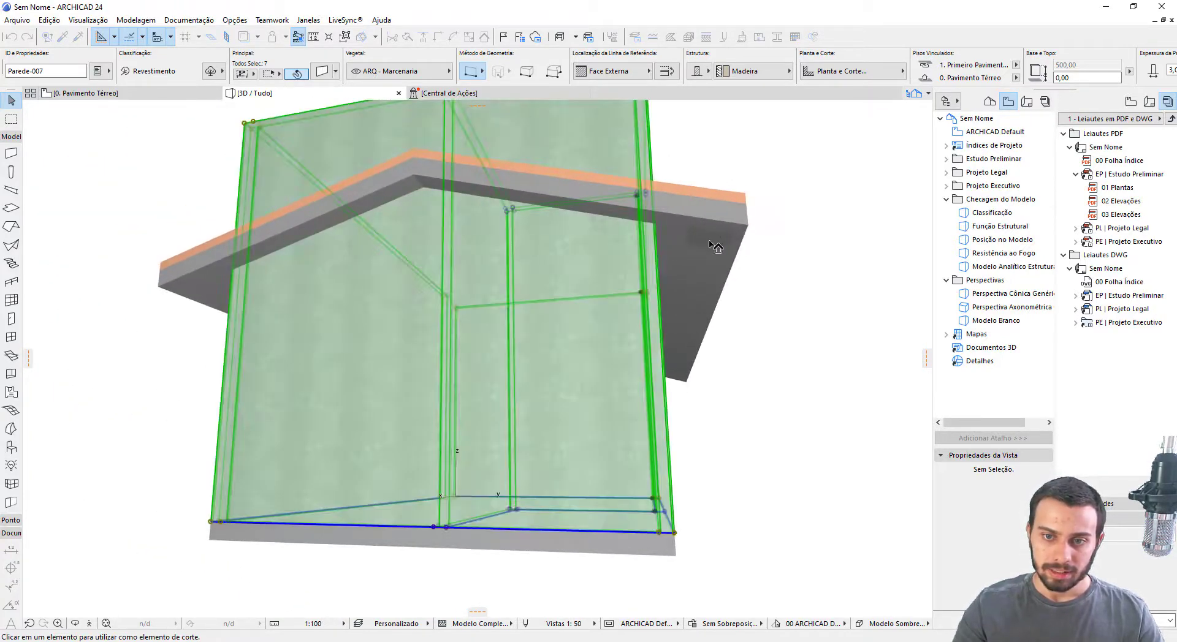
pyautogui.click(705, 252)
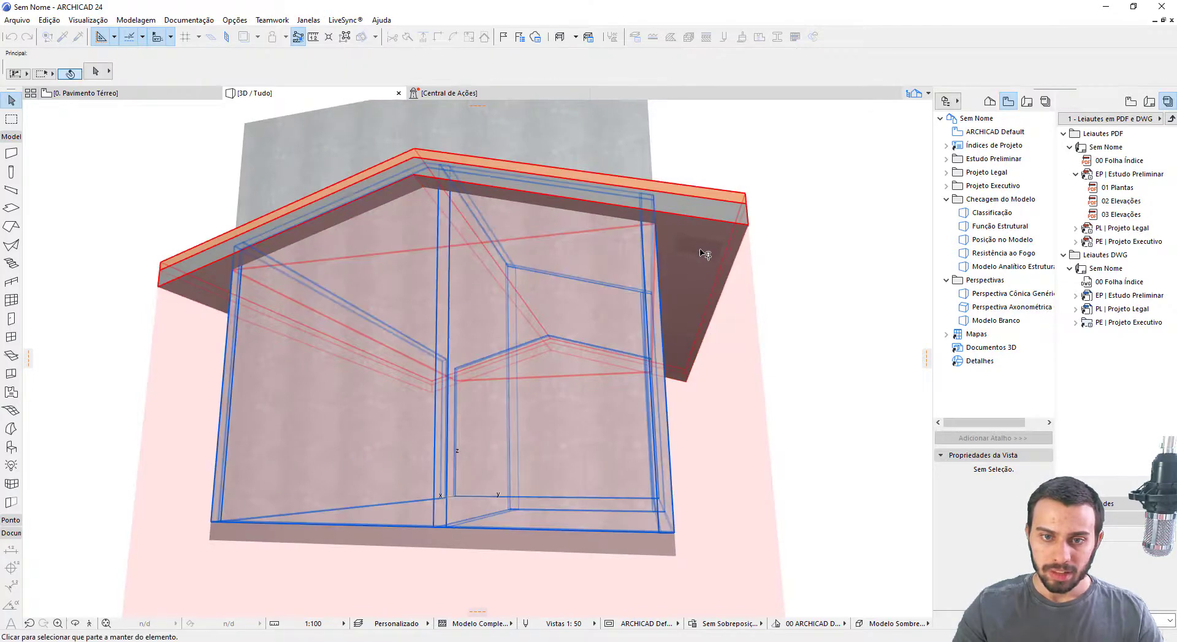
# Keep the wall portions below the roof and clear the wall selection
pyautogui.keyDown('shift'); pyautogui.moveTo(662, 284); pyautogui.dragTo(606, 341, button='middle'); pyautogui.keyUp('shift')
pyautogui.scroll(-3, 637, 305)
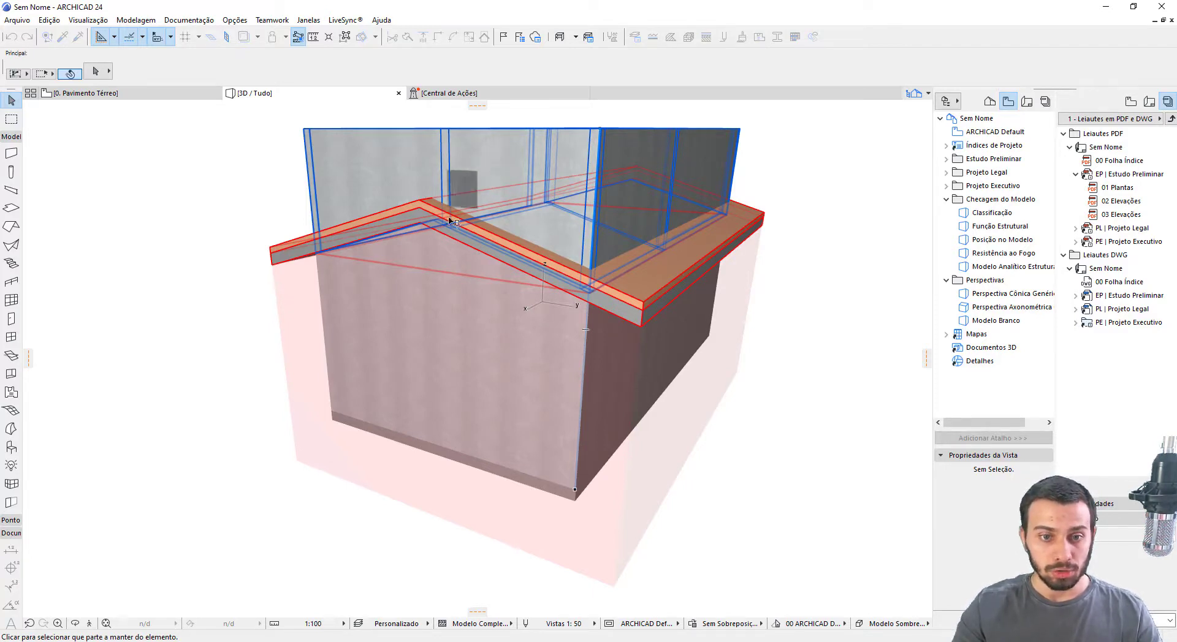
pyautogui.click(555, 381)
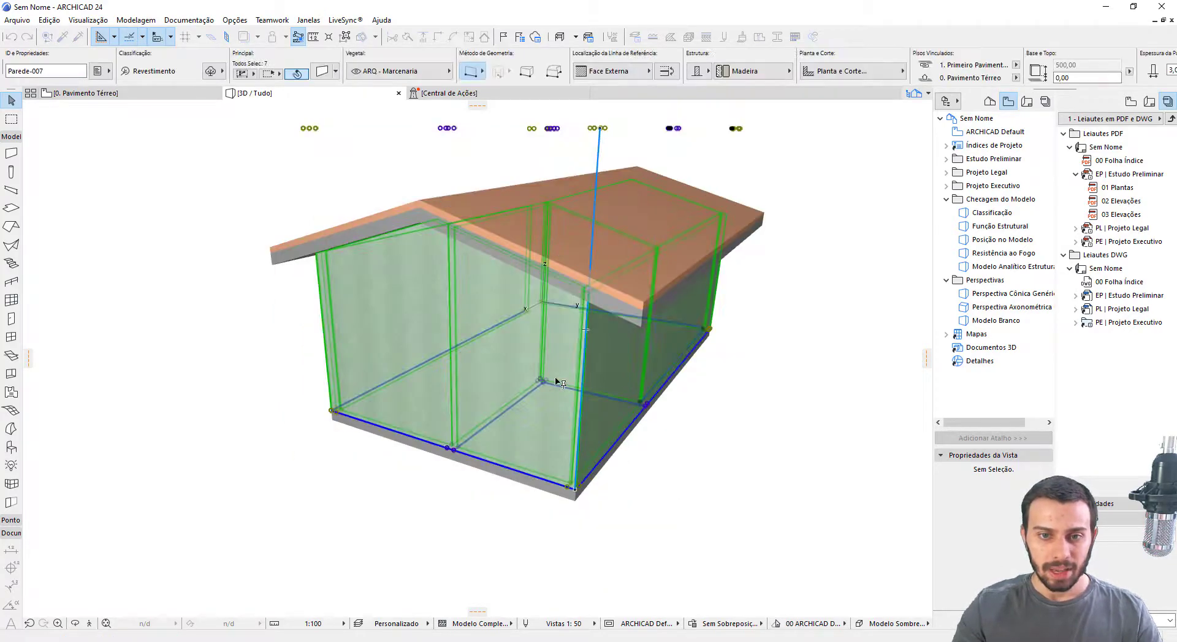
pyautogui.press('Escape')
# Inspect the trimmed gable end wall from several angles, checking its fit against the underside of the roof
pyautogui.keyDown('shift'); pyautogui.moveTo(574, 302); pyautogui.dragTo(641, 286, button='middle'); pyautogui.keyUp('shift')
pyautogui.click(432, 342)
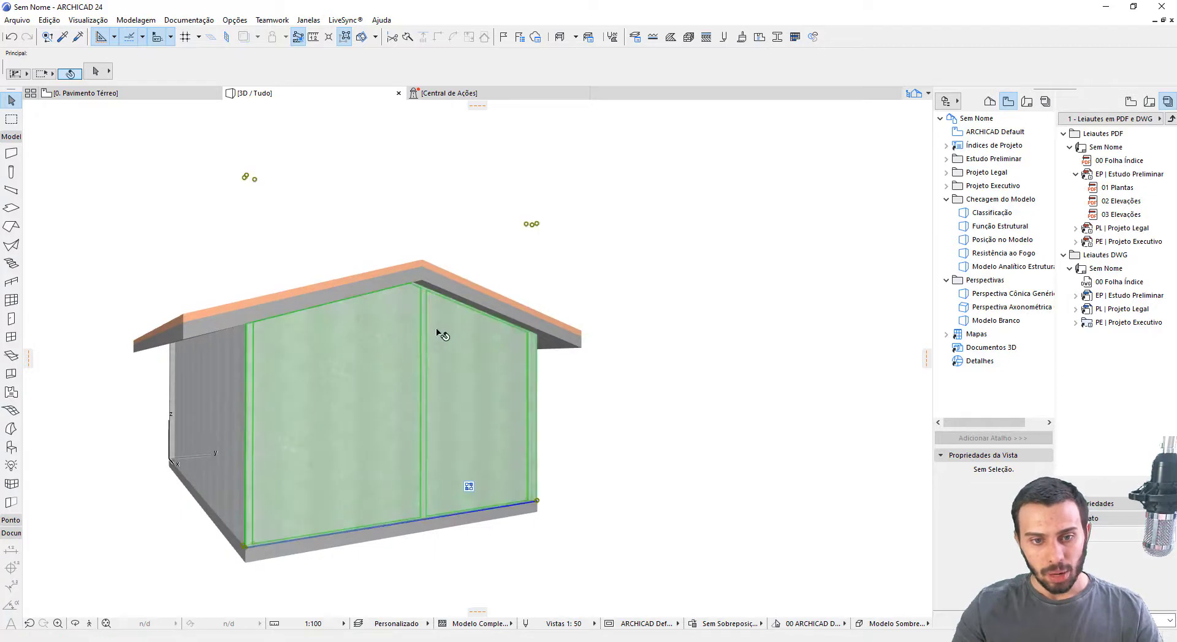
pyautogui.moveTo(453, 361)
pyautogui.keyDown('shift'); pyautogui.mouseDown(button='middle')
pyautogui.moveTo(605, 322)
pyautogui.moveTo(612, 279)
pyautogui.mouseUp(button='middle'); pyautogui.keyUp('shift')
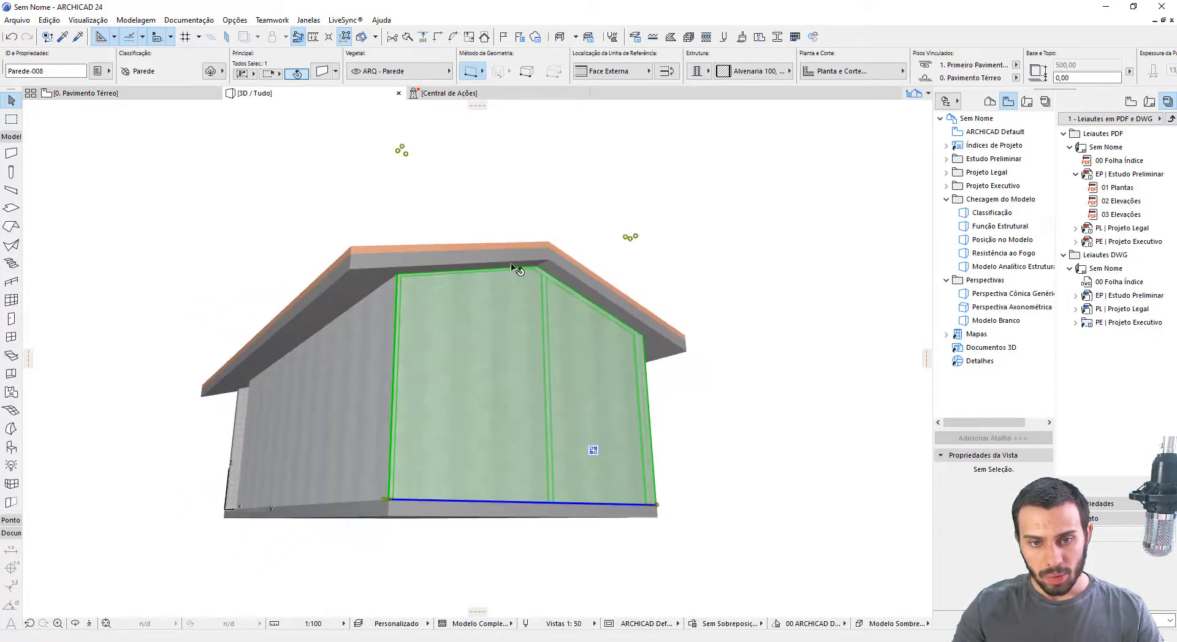
pyautogui.keyDown('shift'); pyautogui.moveTo(659, 350); pyautogui.dragTo(659, 434, button='middle'); pyautogui.keyUp('shift')
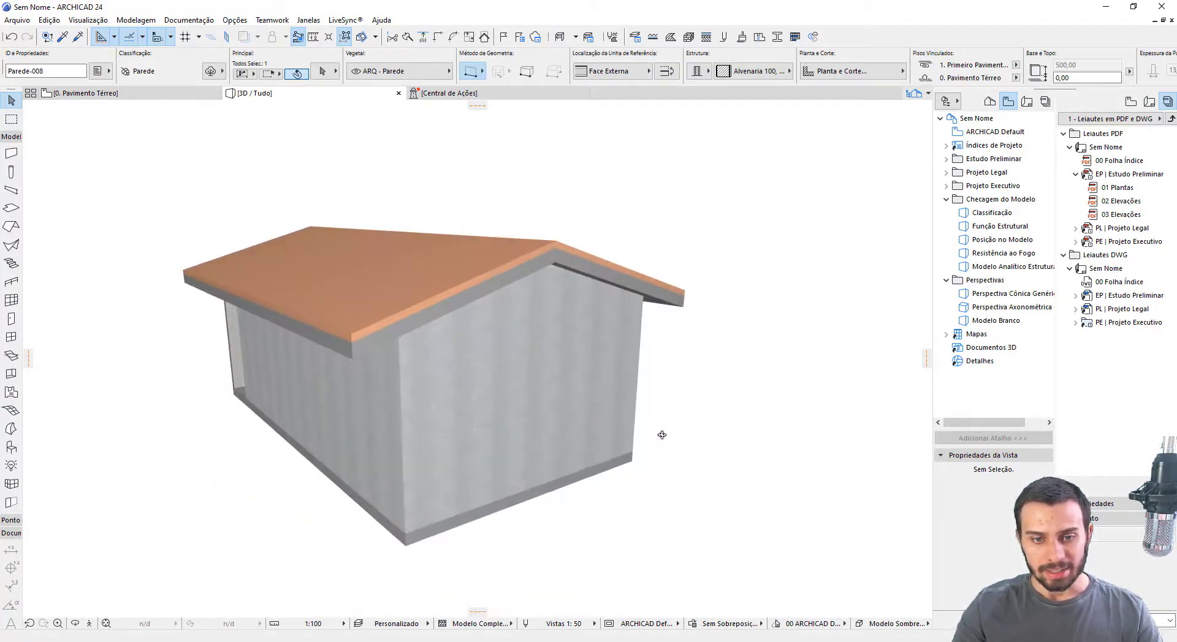
pyautogui.click(759, 243)
# Switch to the ground floor plan and point out the two partition walls enclosing the small room, leaving nothing selected
pyautogui.press('F2')
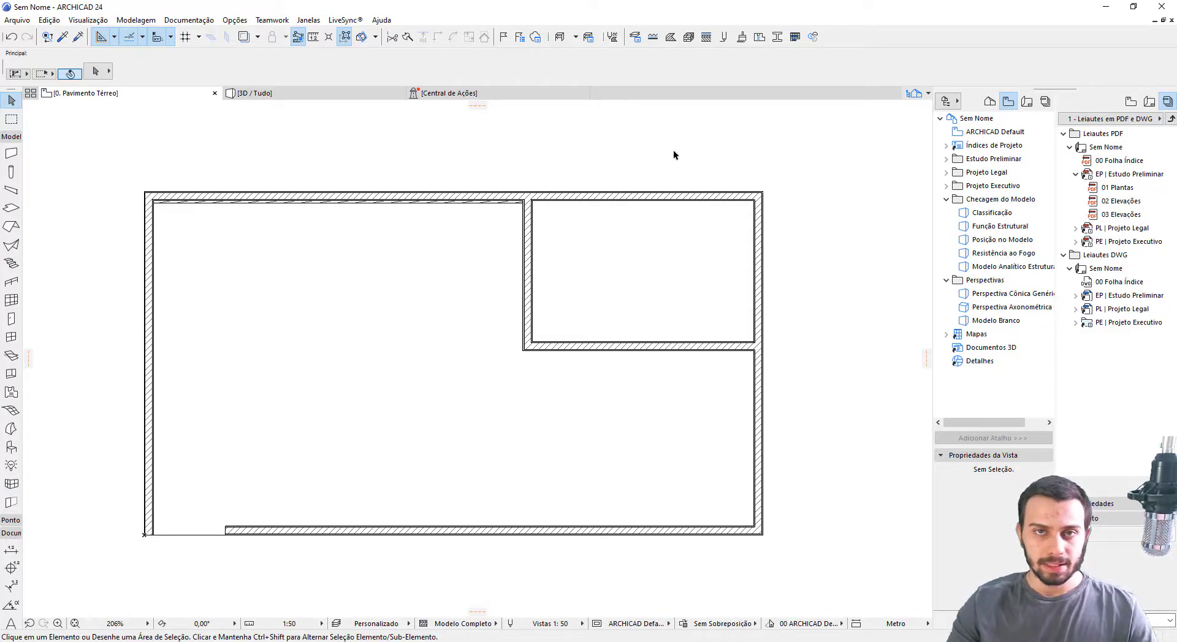
pyautogui.click(13, 120)
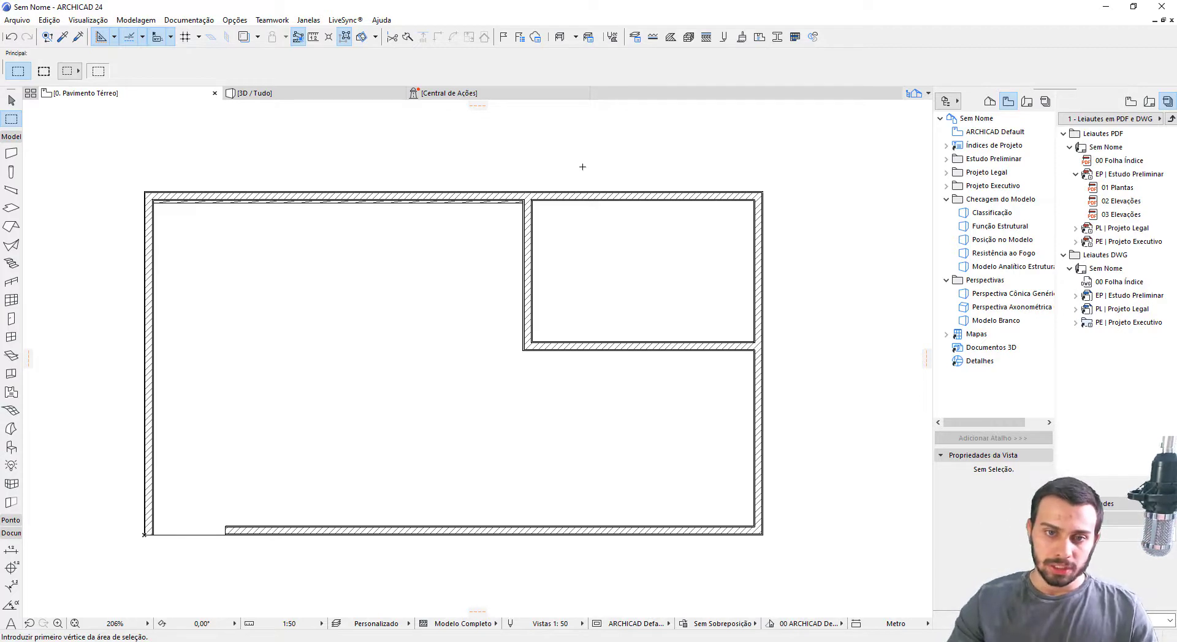
pyautogui.click(11, 100)
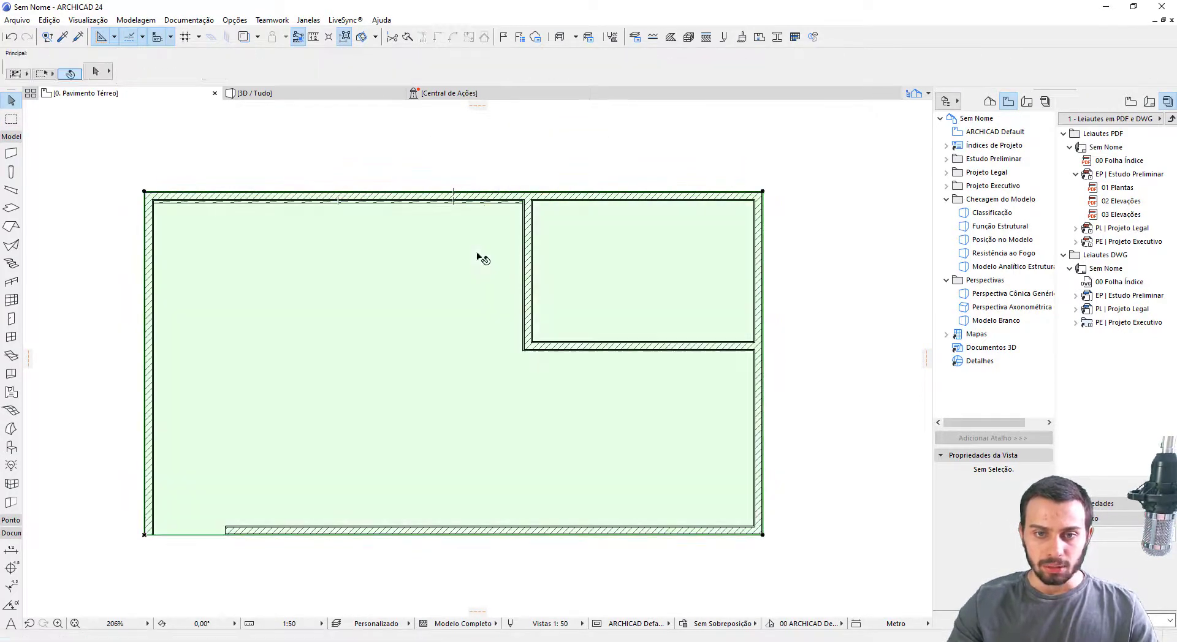
pyautogui.click(530, 255)
pyautogui.click(644, 347)
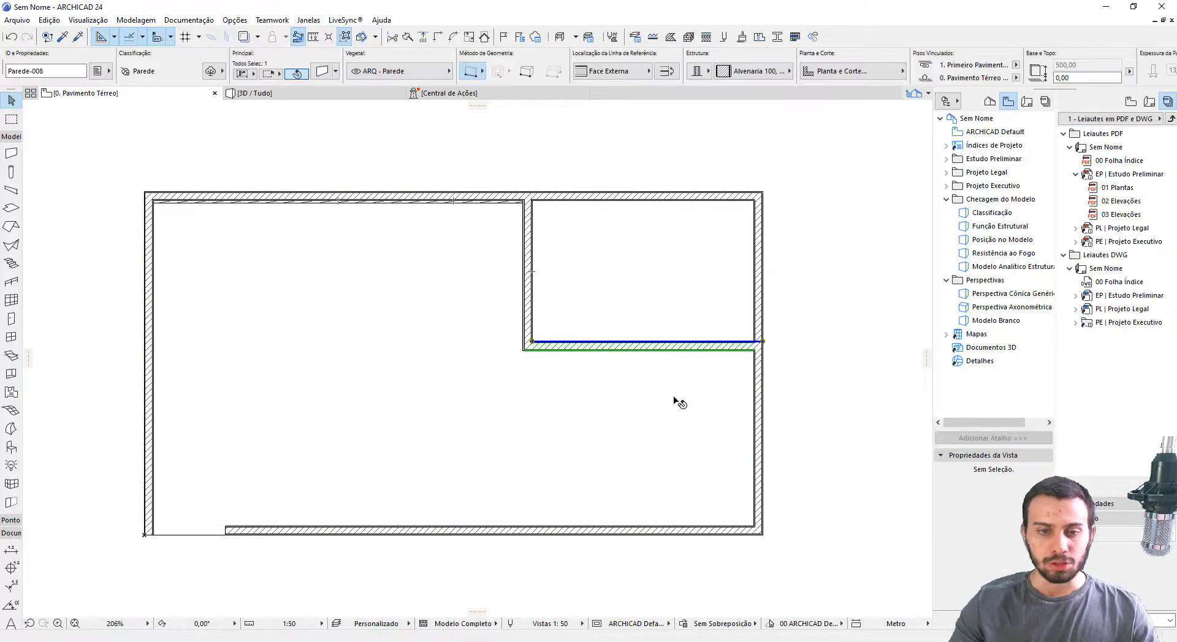
pyautogui.press('Escape')
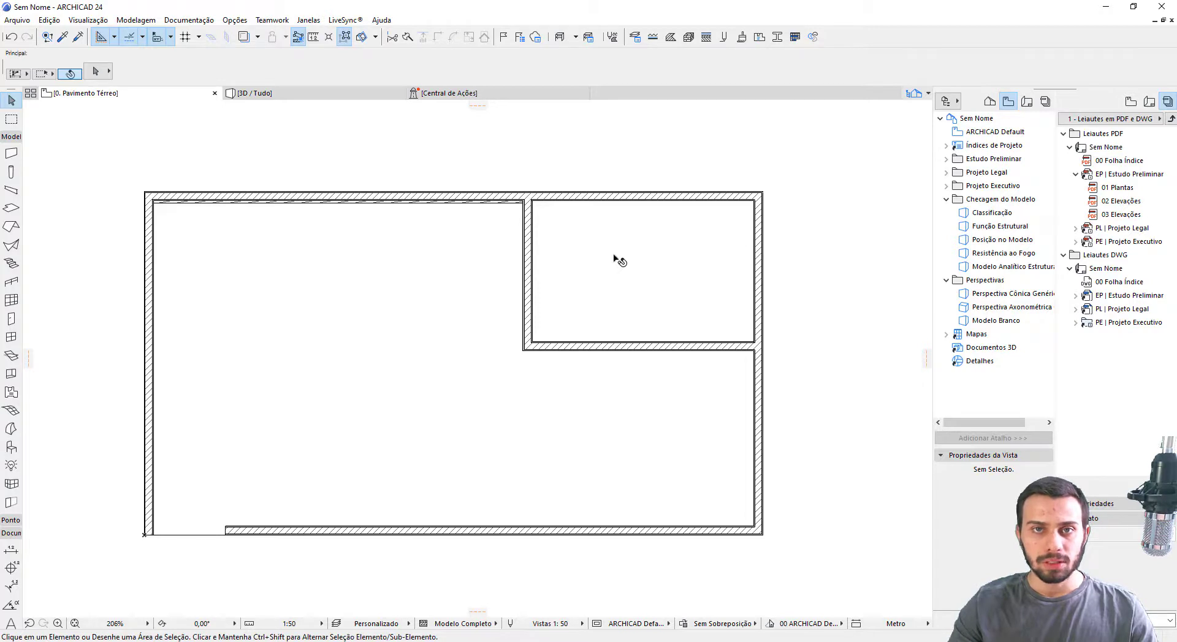
pyautogui.scroll(1, 668, 264)
pyautogui.moveTo(666, 264); pyautogui.dragTo(711, 239, button='middle')
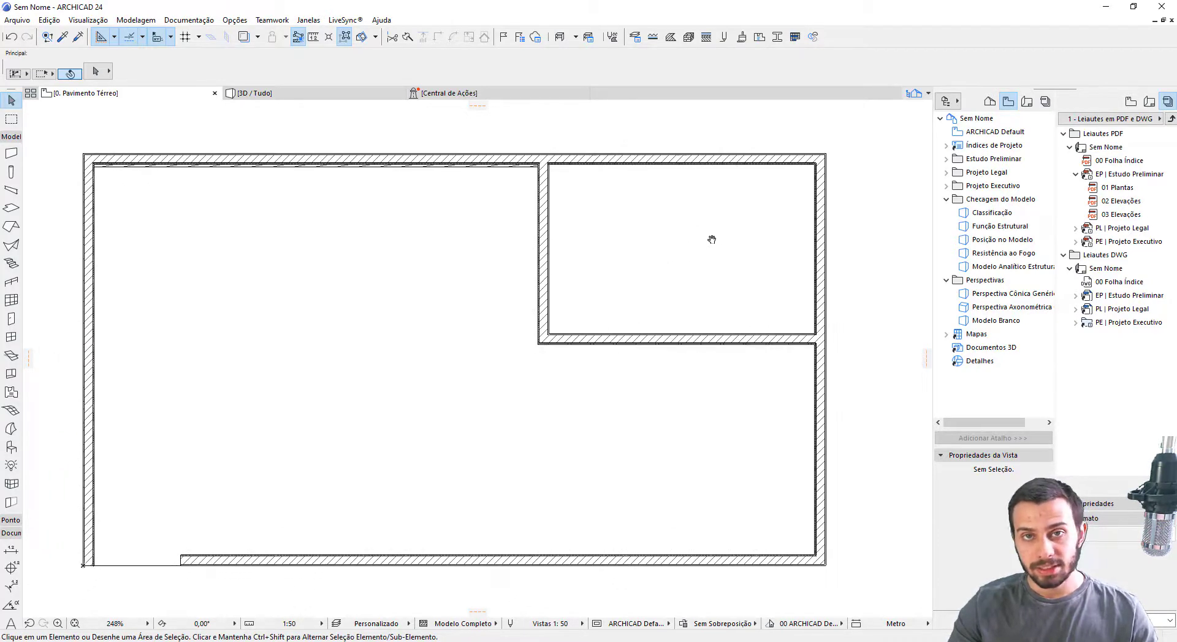
pyautogui.scroll(-1, 301, 167)
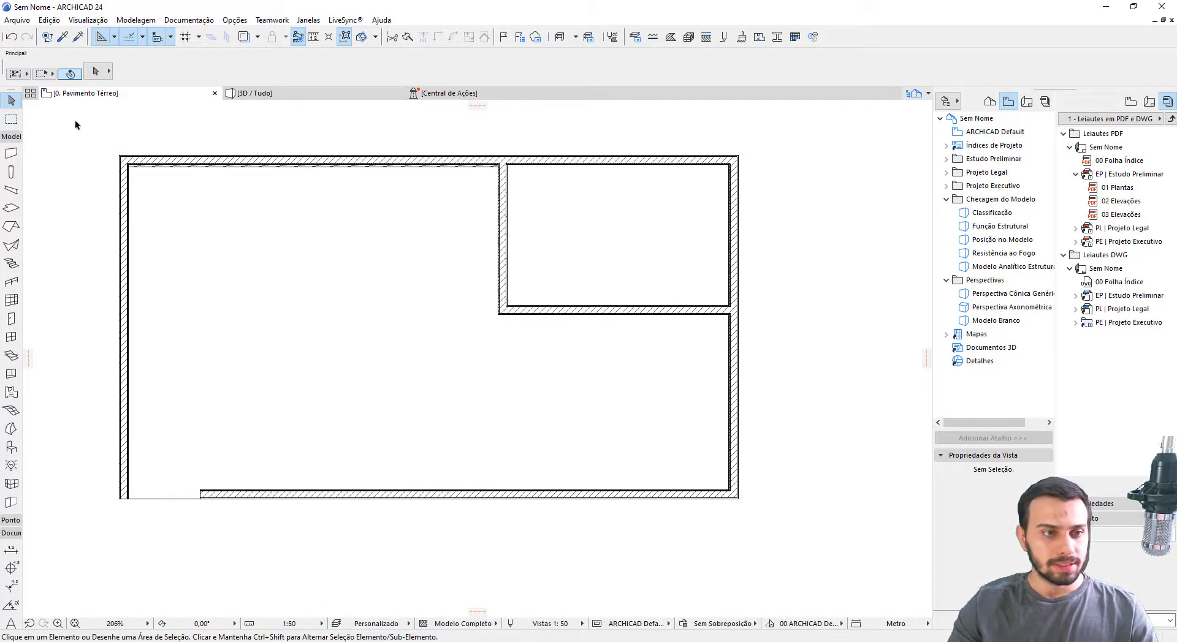
# Enclose the small room's vertical partition in a marquee and stretch it 100 horizontally from its outer corner, widening the room
pyautogui.click(12, 119)
pyautogui.click(538, 134)
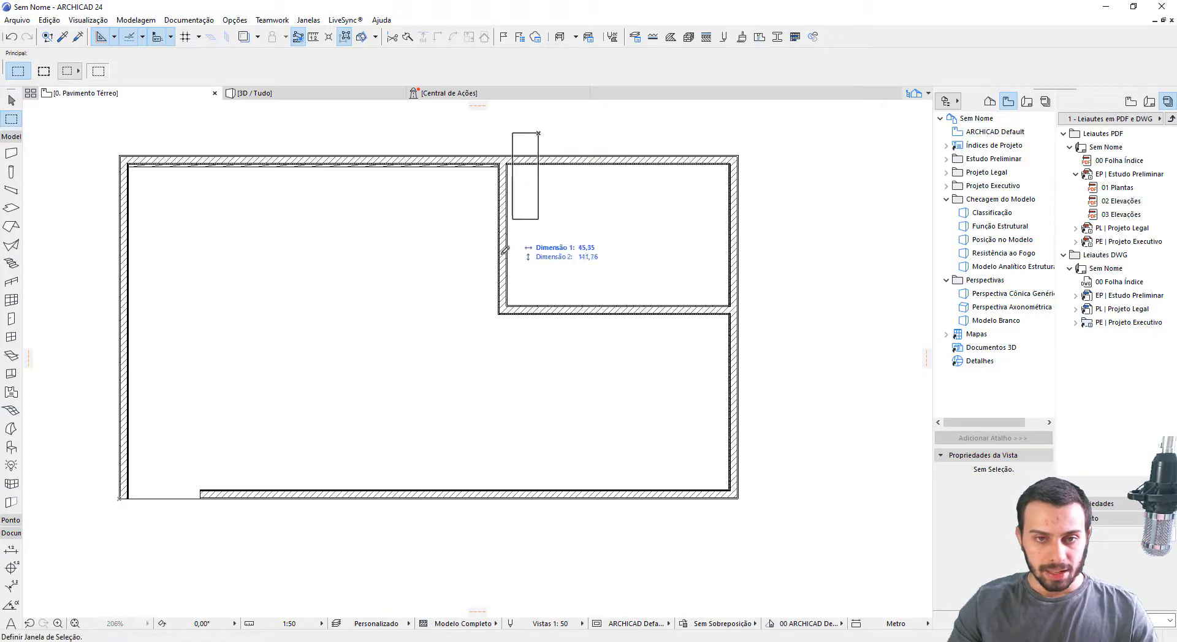
pyautogui.click(474, 355)
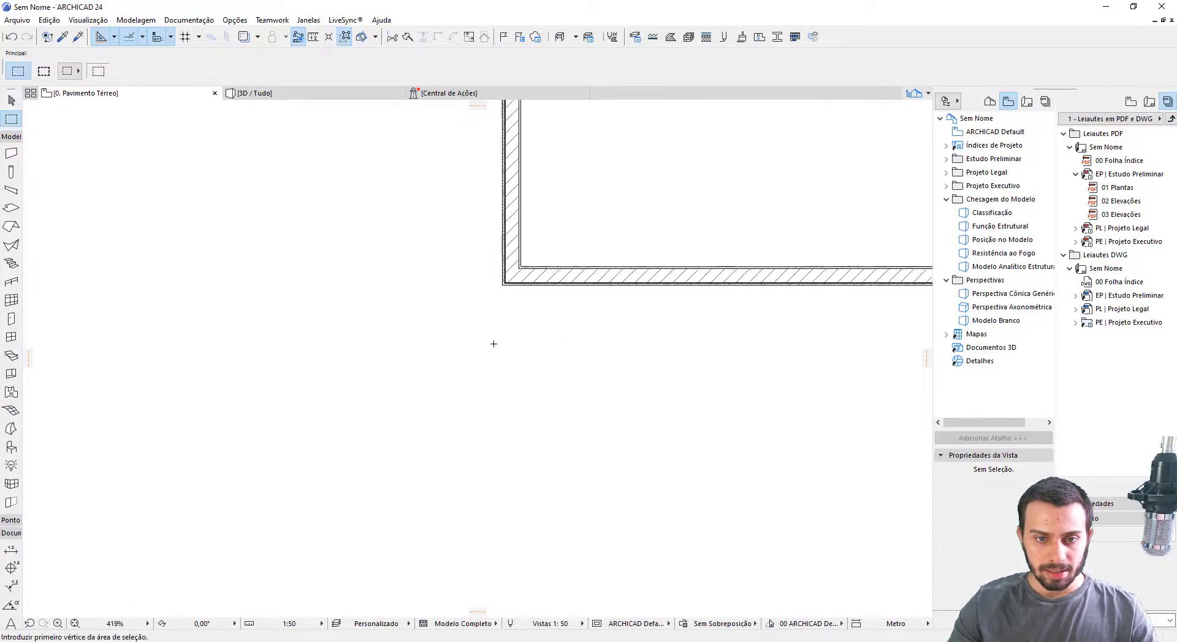
pyautogui.scroll(3, 491, 341)
pyautogui.hotkey('ctrl', 'h')
pyautogui.click(502, 286)
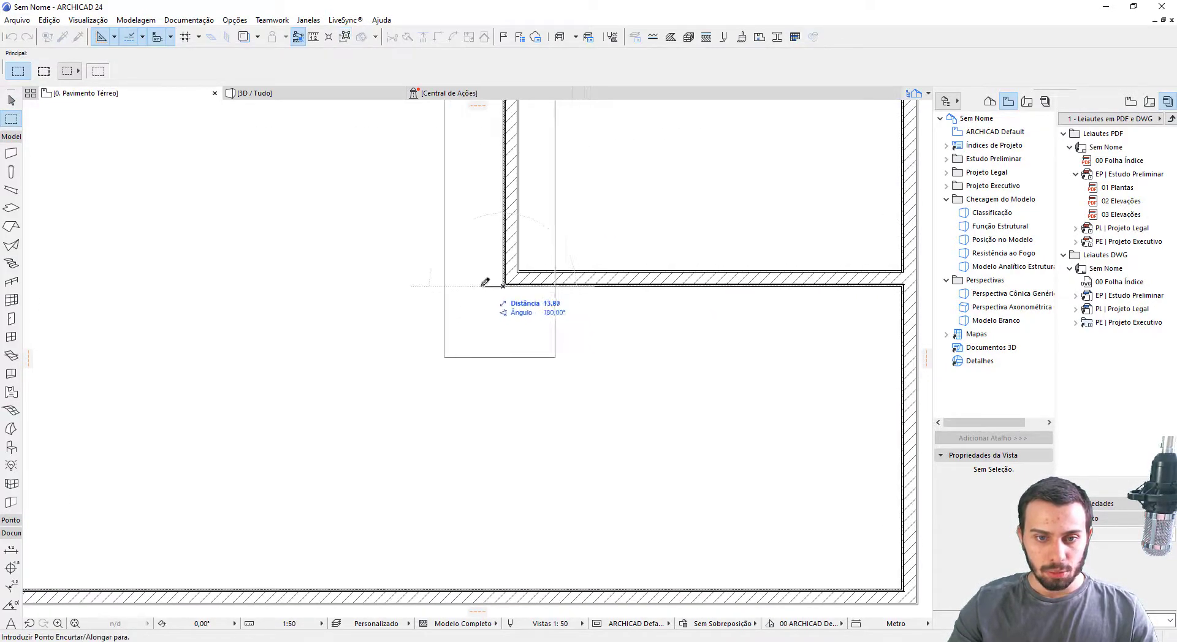
pyautogui.write('100')
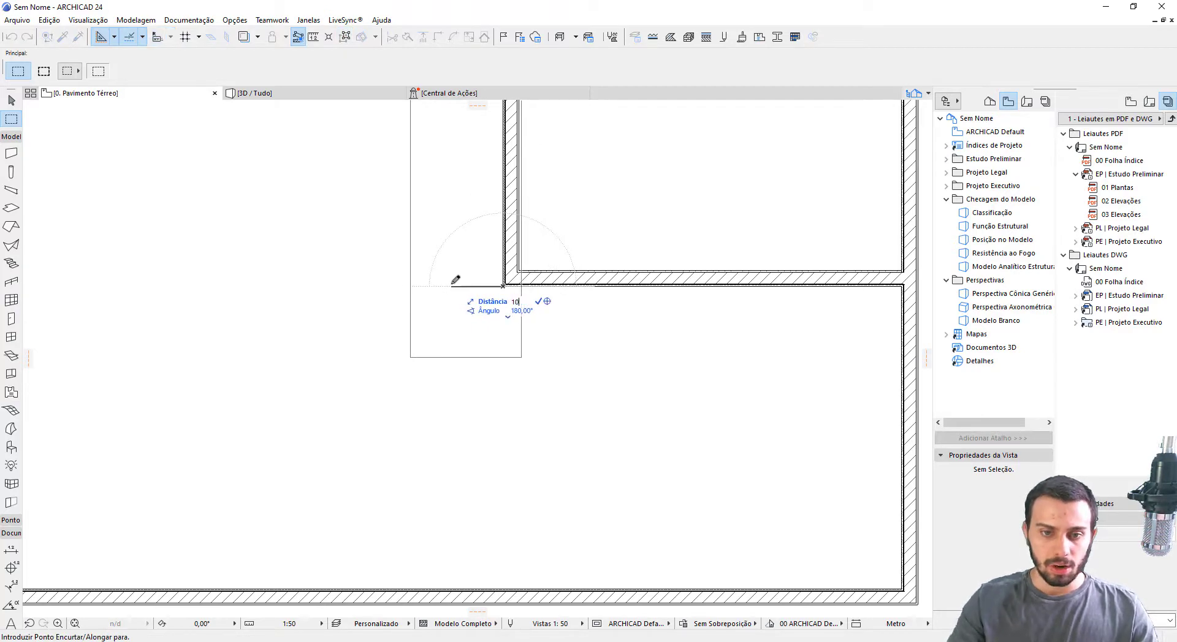
pyautogui.press('Return')
pyautogui.press('Escape')
# Clear the marquee and leave nothing selected on the ground floor plan
pyautogui.scroll(-3, 388, 292)
pyautogui.moveTo(419, 263); pyautogui.dragTo(440, 339, button='middle')
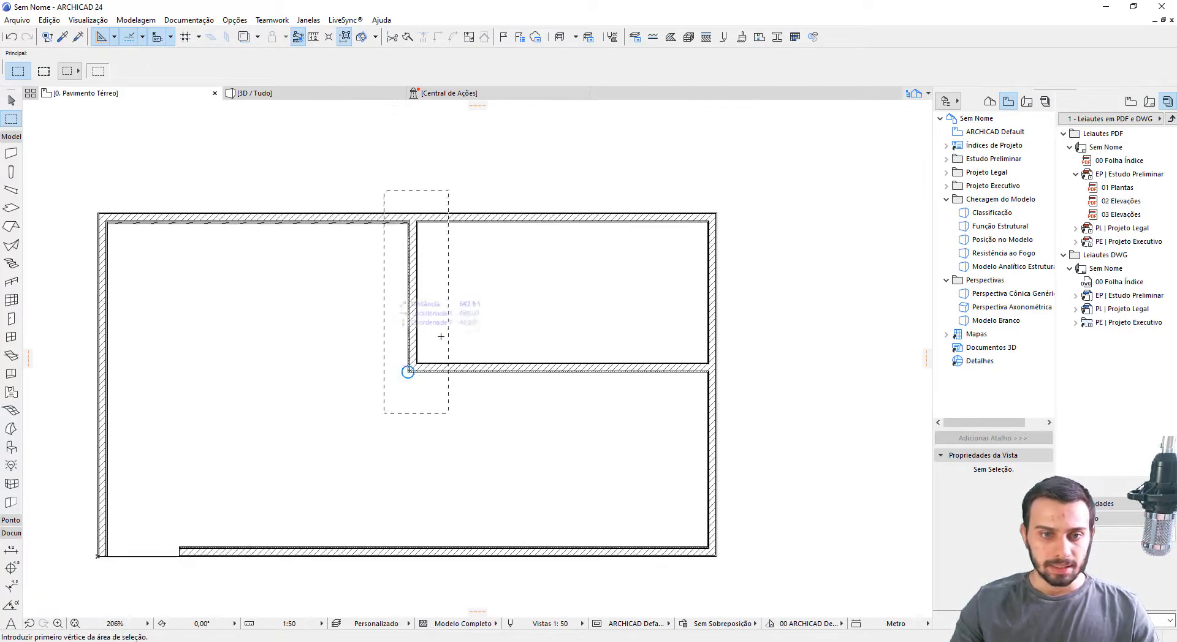
pyautogui.click(318, 323)
pyautogui.press('Escape')
pyautogui.press('Escape')
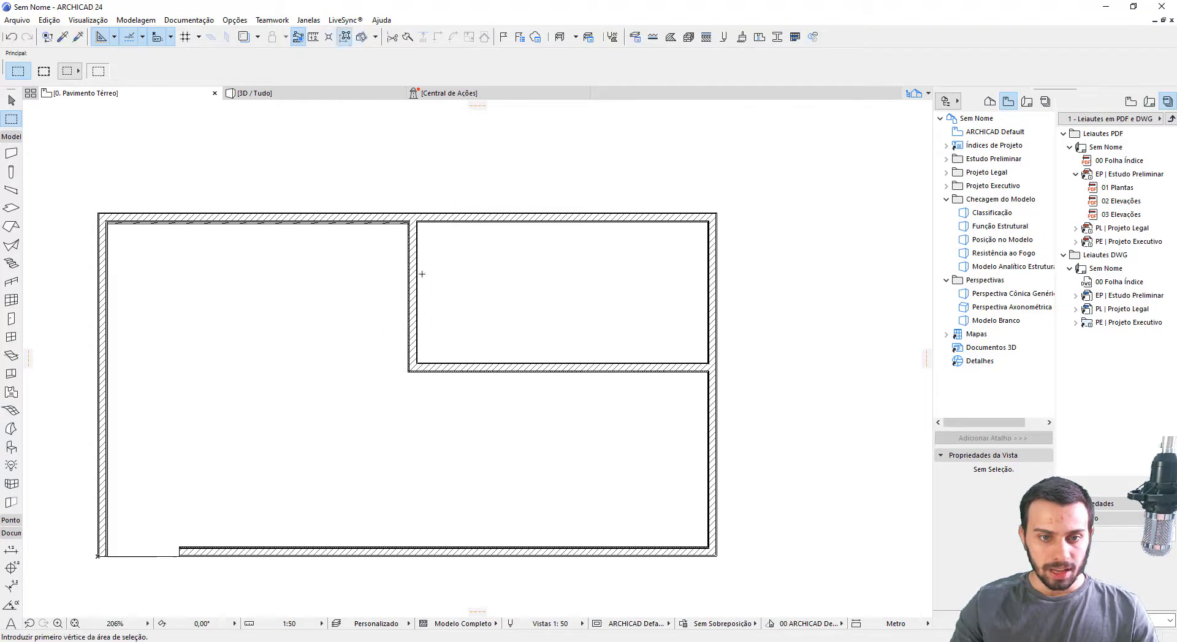
pyautogui.click(457, 294)
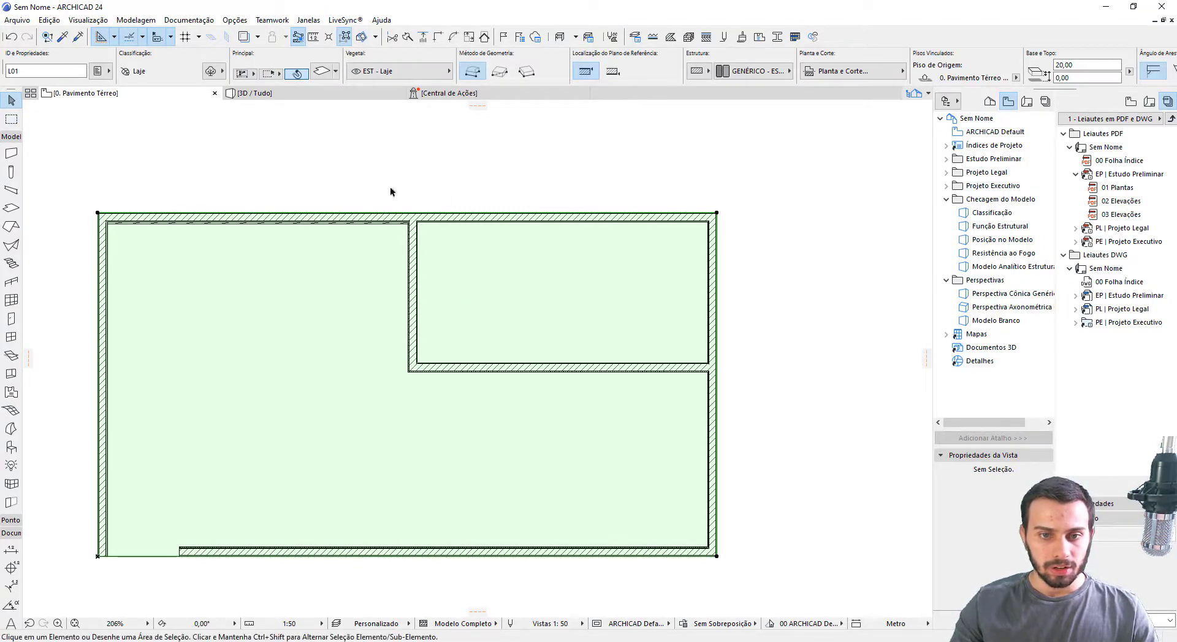
pyautogui.click(390, 188)
pyautogui.moveTo(528, 342); pyautogui.dragTo(539, 344, button='middle')
# Enclose the same vertical partition in a new marquee, stretch it horizontally back to its original position, and clear the marquee
pyautogui.click(15, 117)
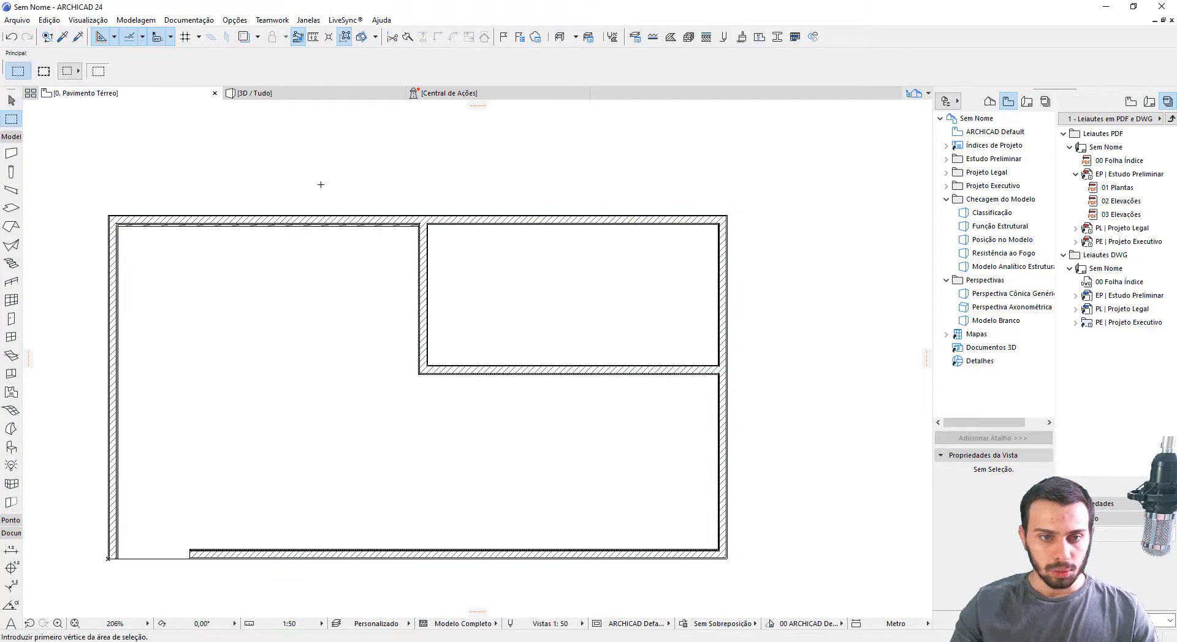
pyautogui.click(349, 184)
pyautogui.click(496, 446)
pyautogui.click(418, 374)
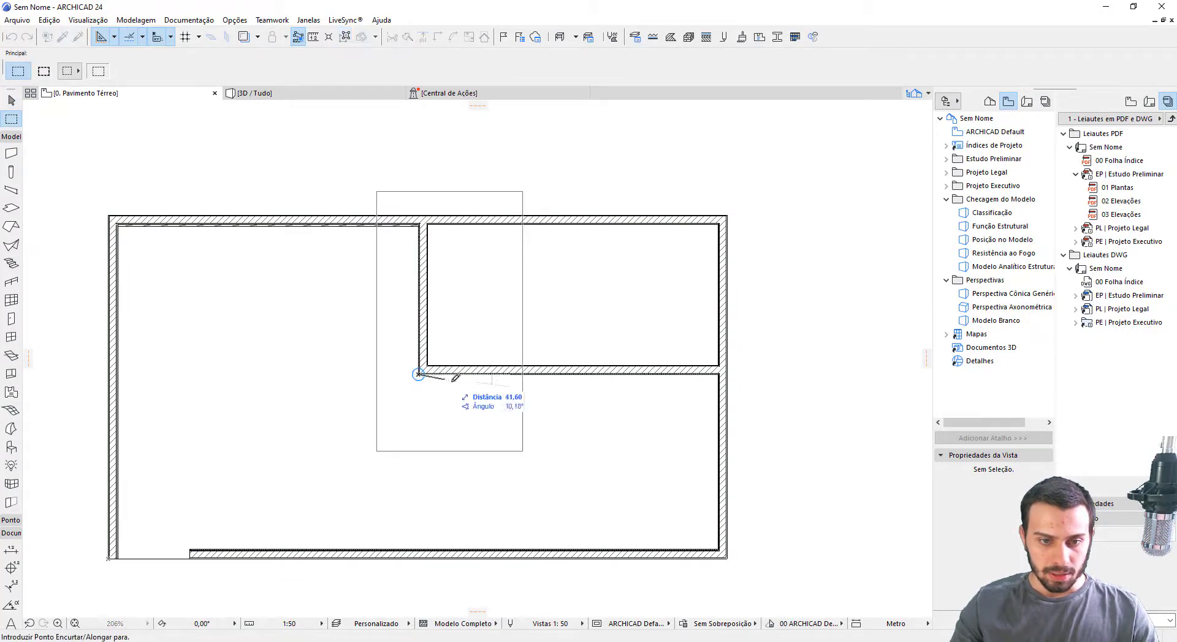
pyautogui.write('120')
pyautogui.press('Return')
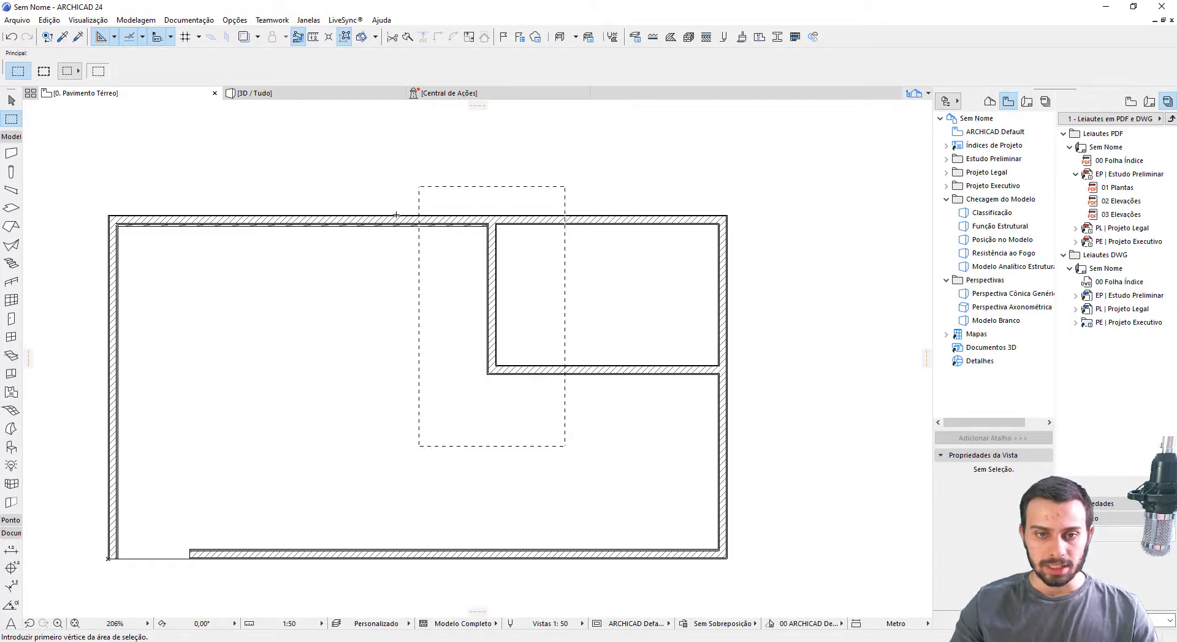
pyautogui.press('Escape')
pyautogui.press('Escape')
pyautogui.moveTo(640, 189); pyautogui.dragTo(709, 173, button='middle')
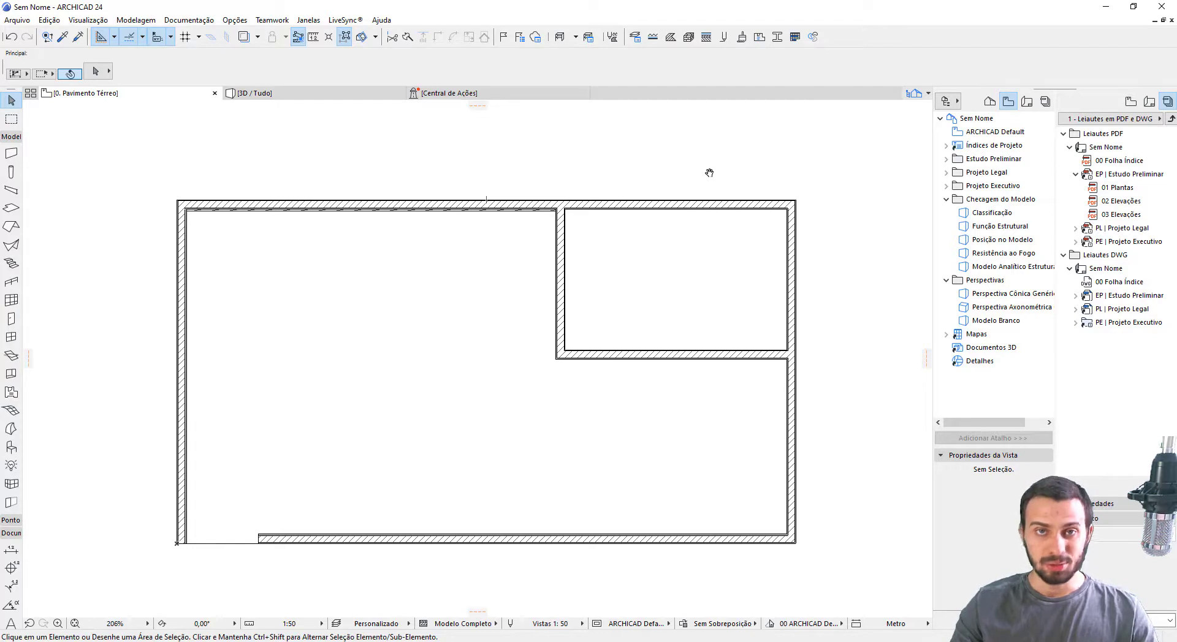
pyautogui.scroll(2, 864, 362)
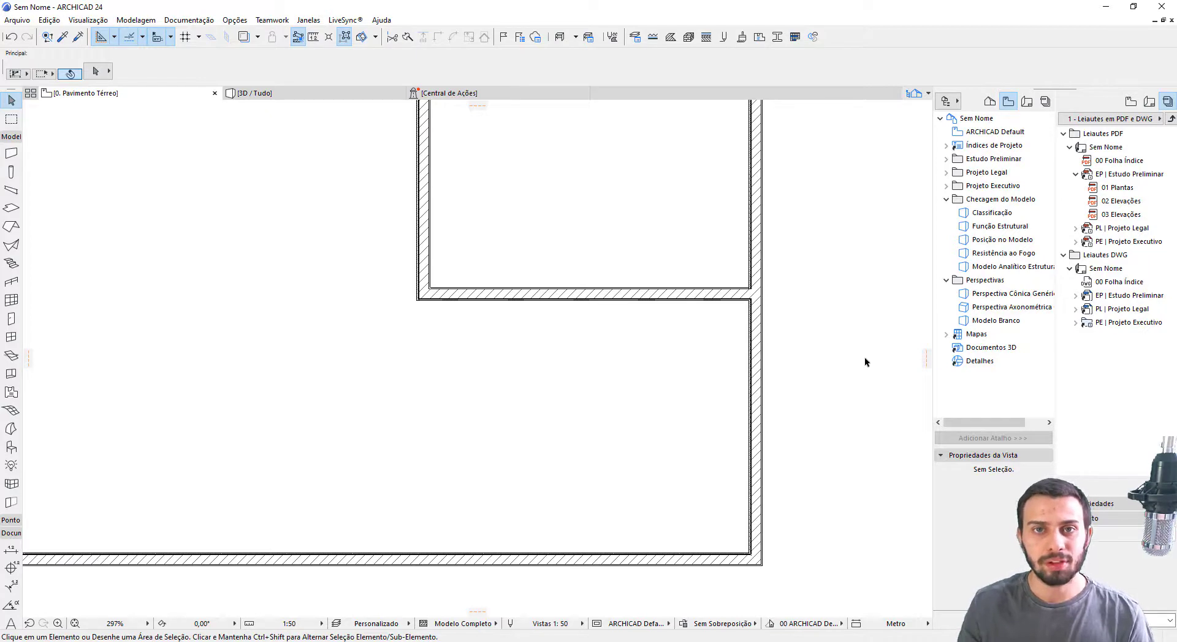
pyautogui.moveTo(865, 362); pyautogui.dragTo(843, 333, button='middle')
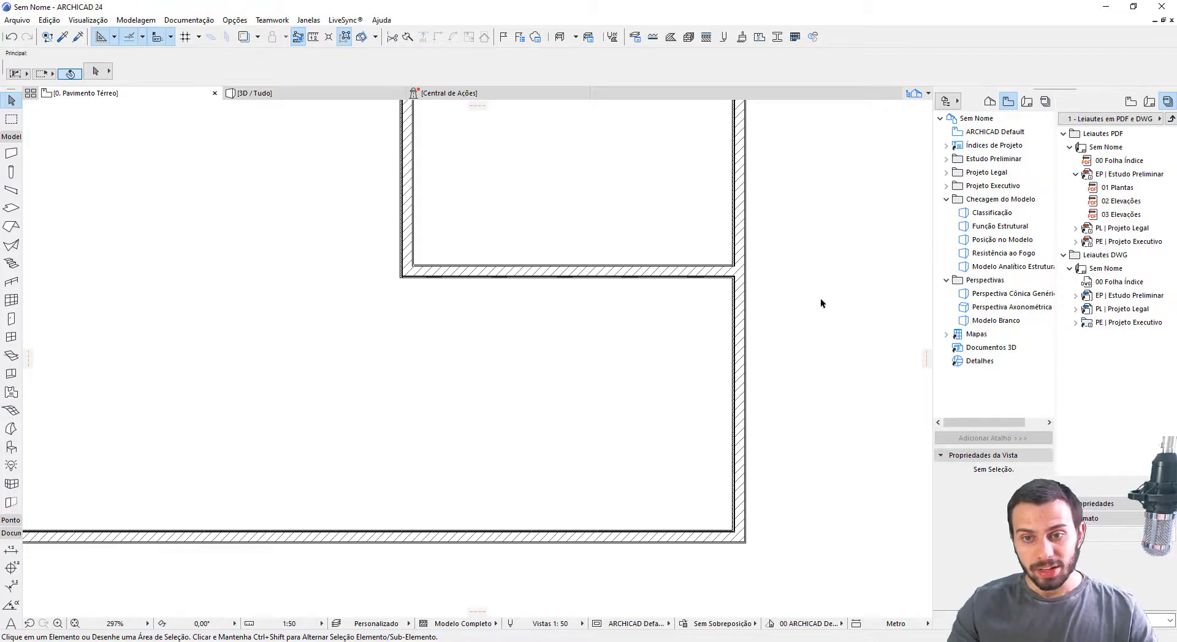
pyautogui.moveTo(805, 293); pyautogui.dragTo(790, 300, button='middle')
# Create a new complex profile named "bancada" in the profile manager (Gestor de Perfil)
pyautogui.click(776, 38)
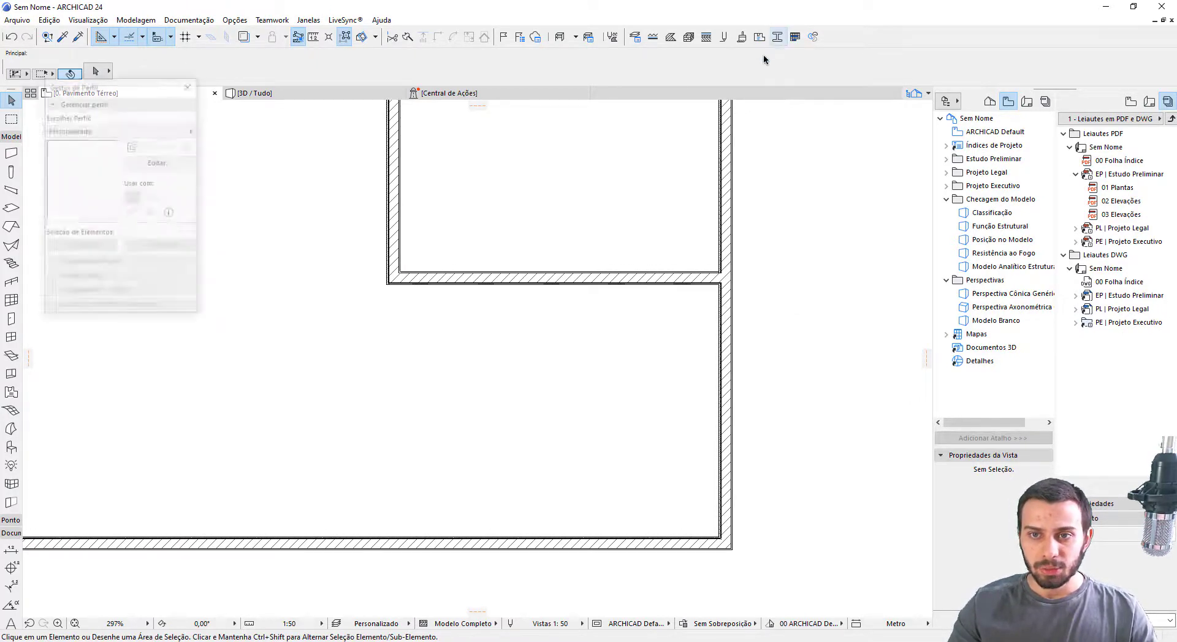
pyautogui.click(133, 147)
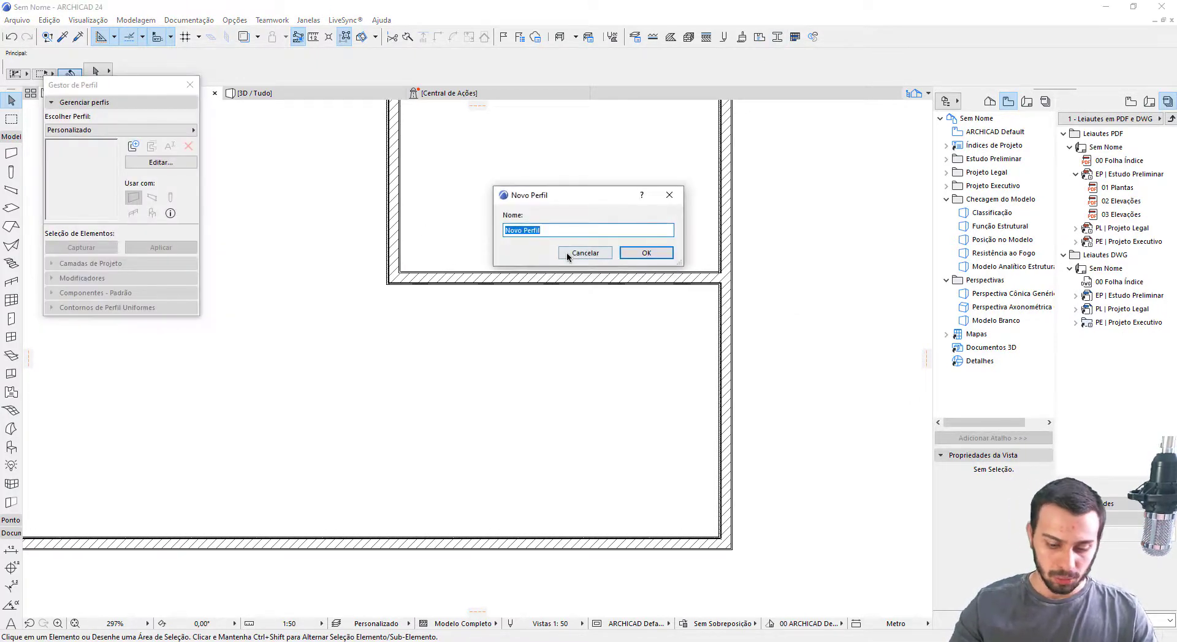
pyautogui.write('bancada')
pyautogui.press('Return')
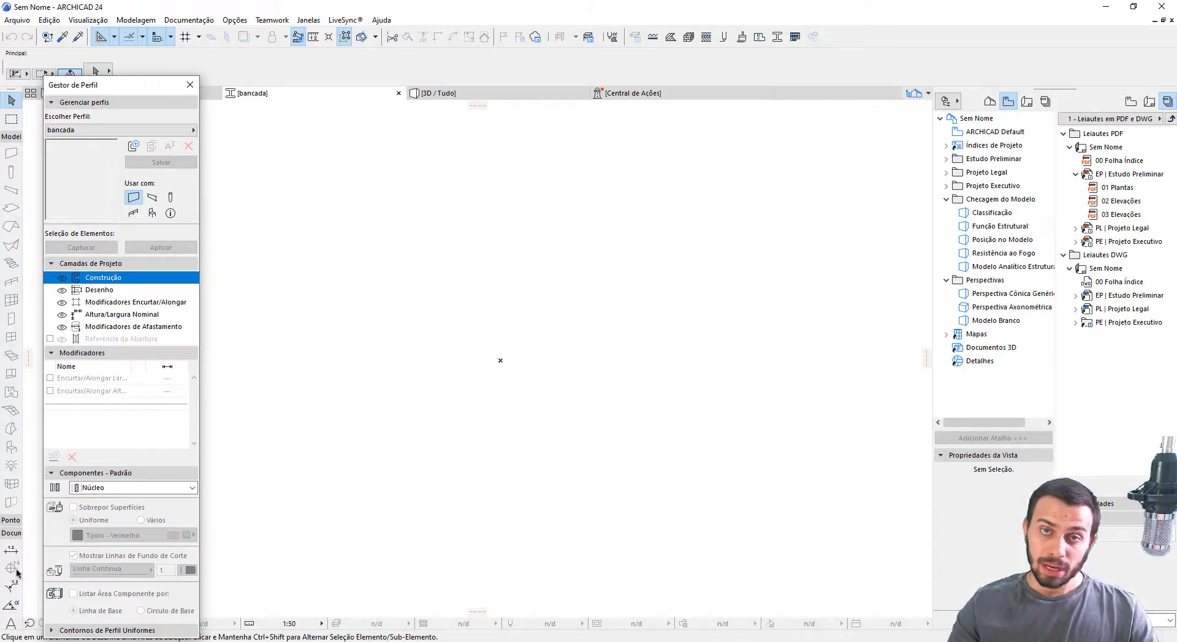
# Start a chained outline with the Line tool at the profile's origin, making a vertical upward segment 12 long
pyautogui.scroll(-6, 14, 576)
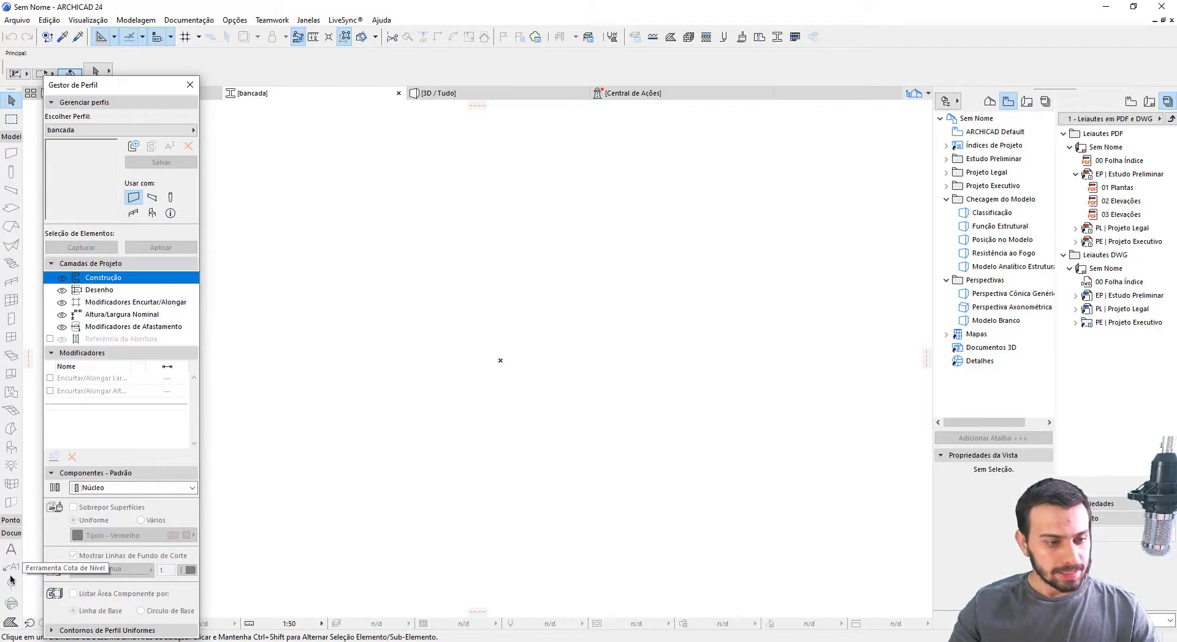
pyautogui.click(11, 567)
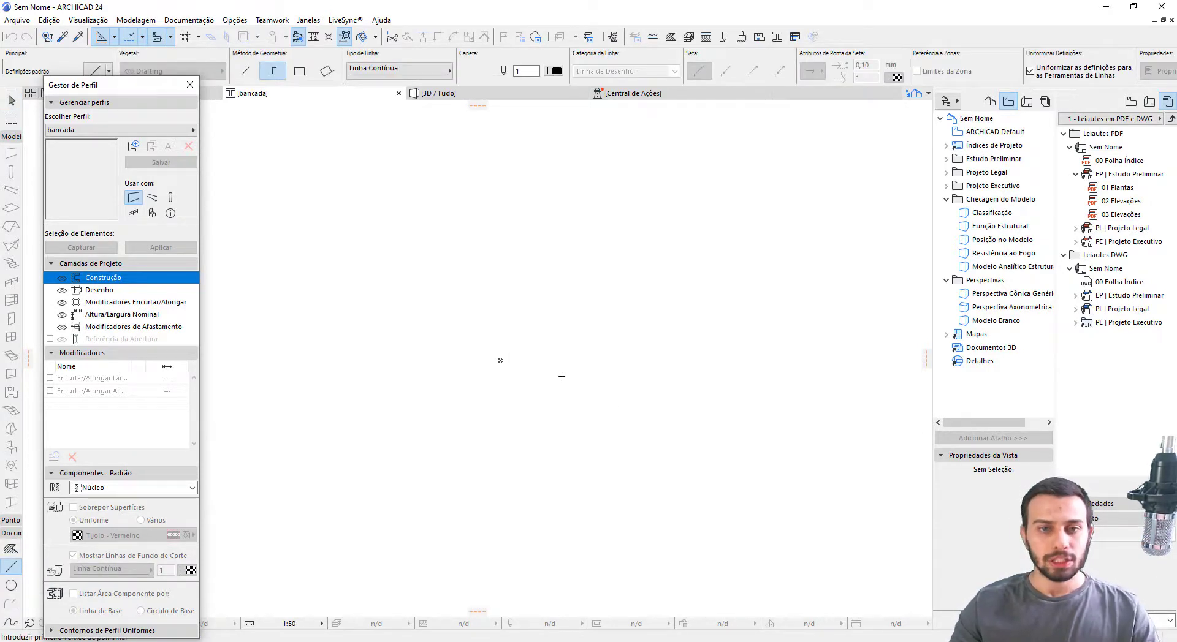
pyautogui.moveTo(549, 352); pyautogui.dragTo(543, 350, button='middle')
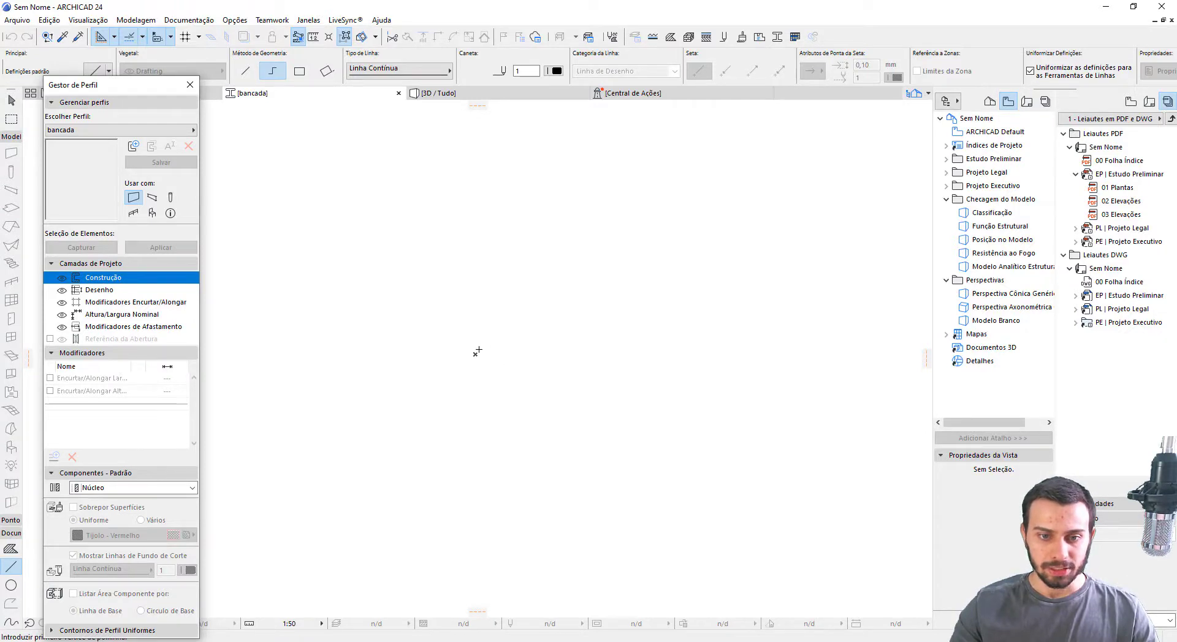
pyautogui.click(475, 354)
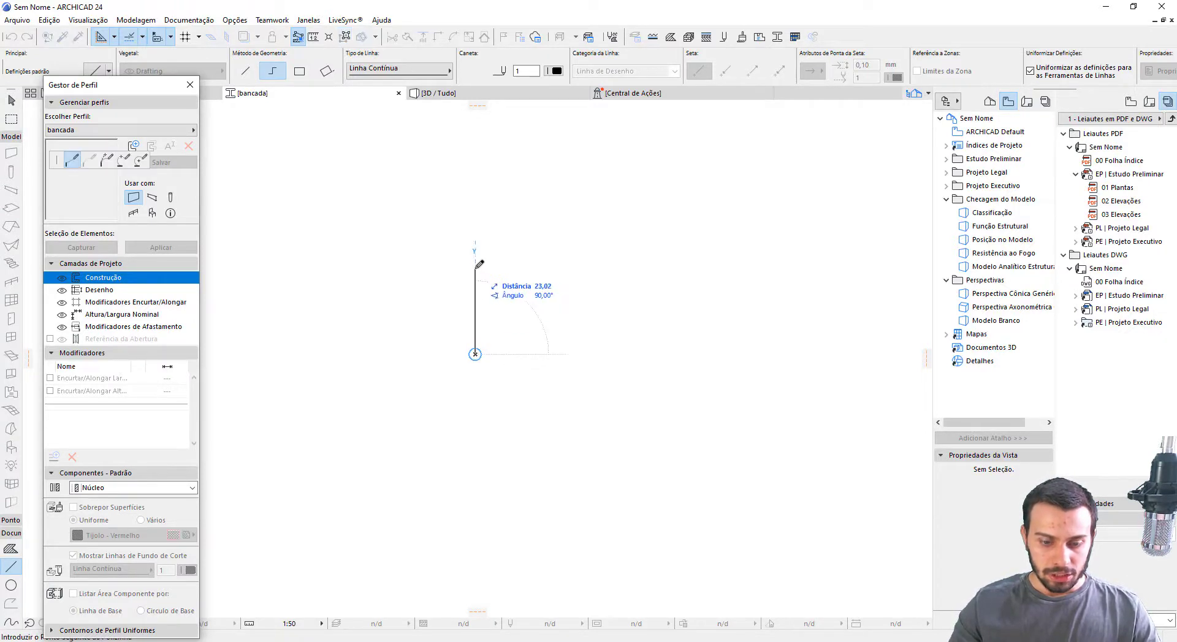
pyautogui.write('12')
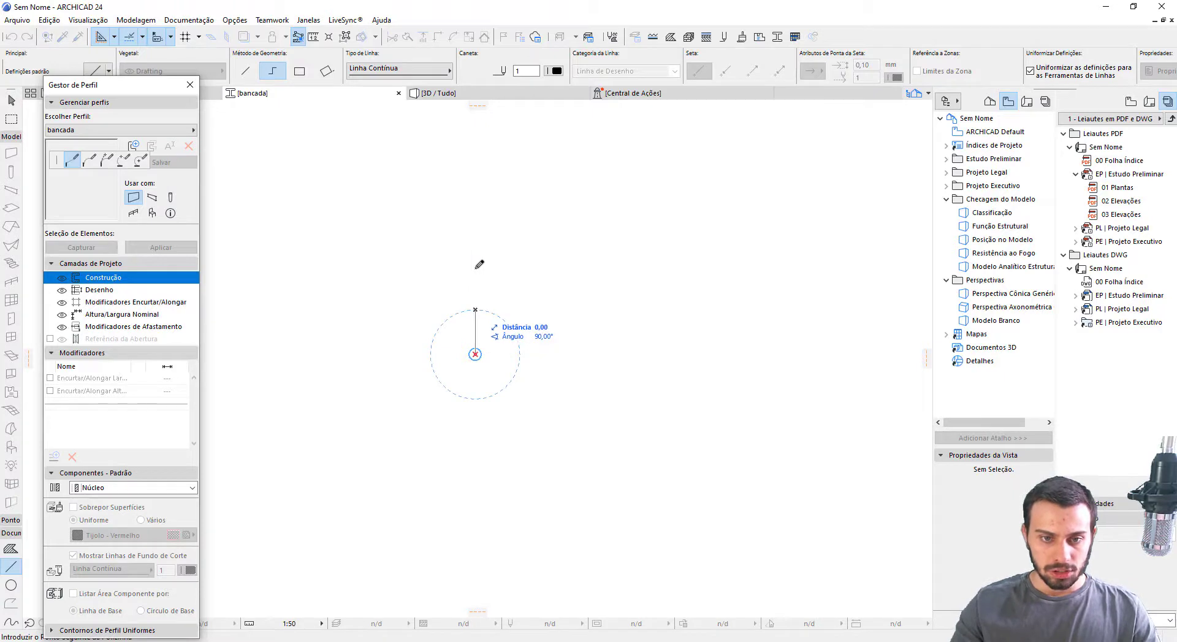
pyautogui.click(443, 328)
pyautogui.click(443, 216)
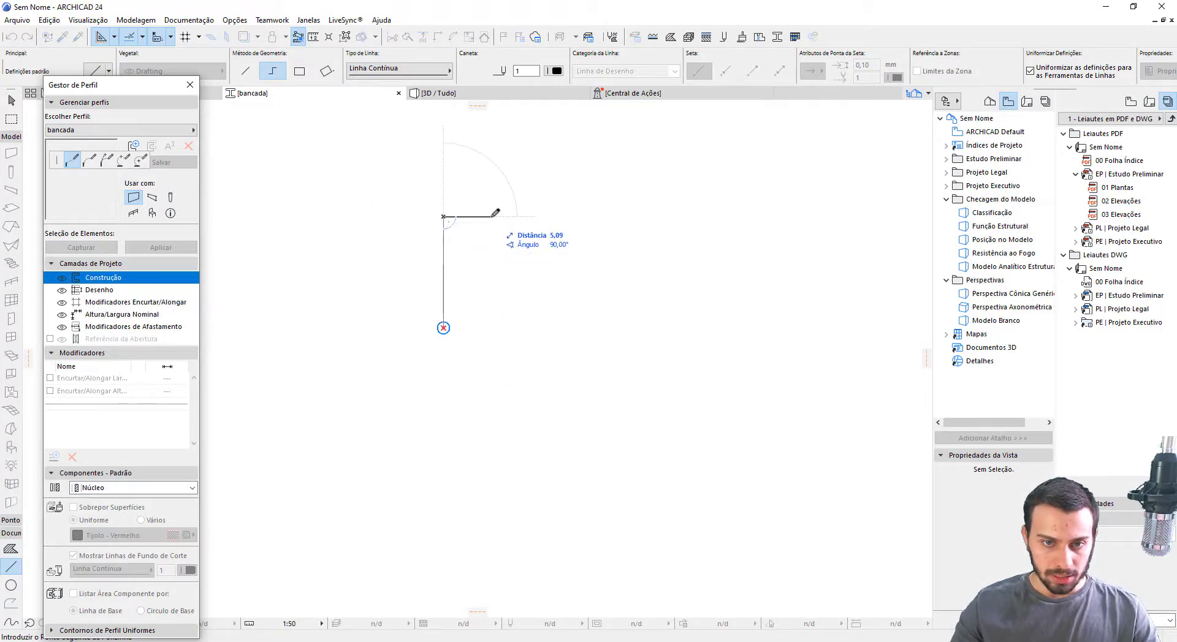
# Continue the outline with a horizontal segment 2 long and a vertical segment about 10 long going back down
pyautogui.write('2')
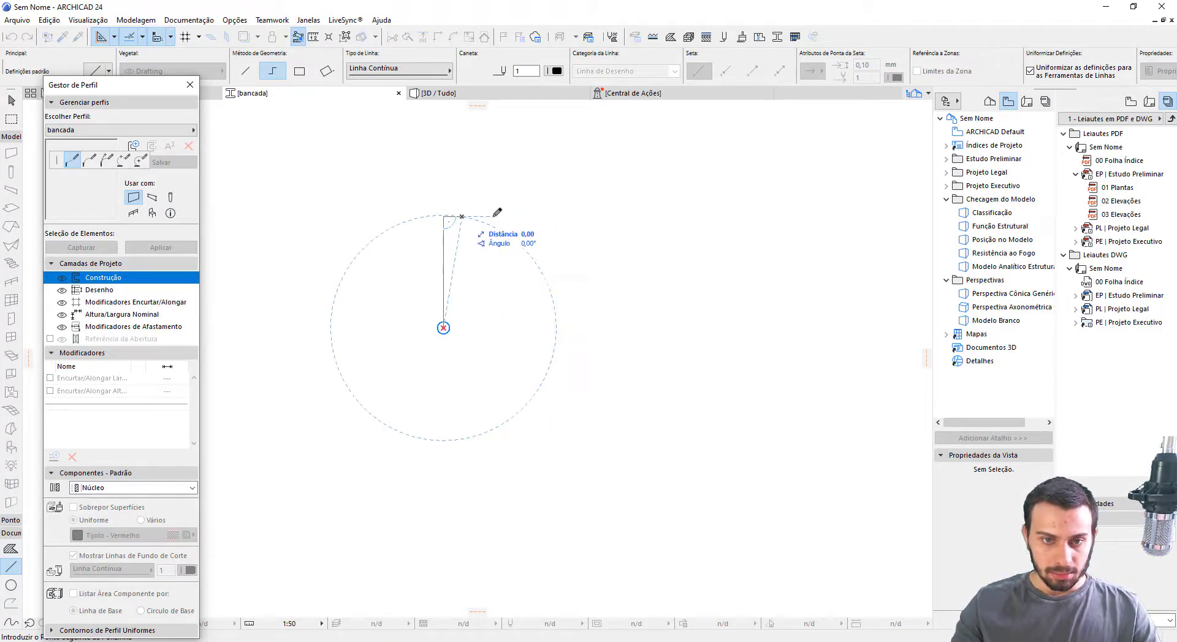
pyautogui.press('Return')
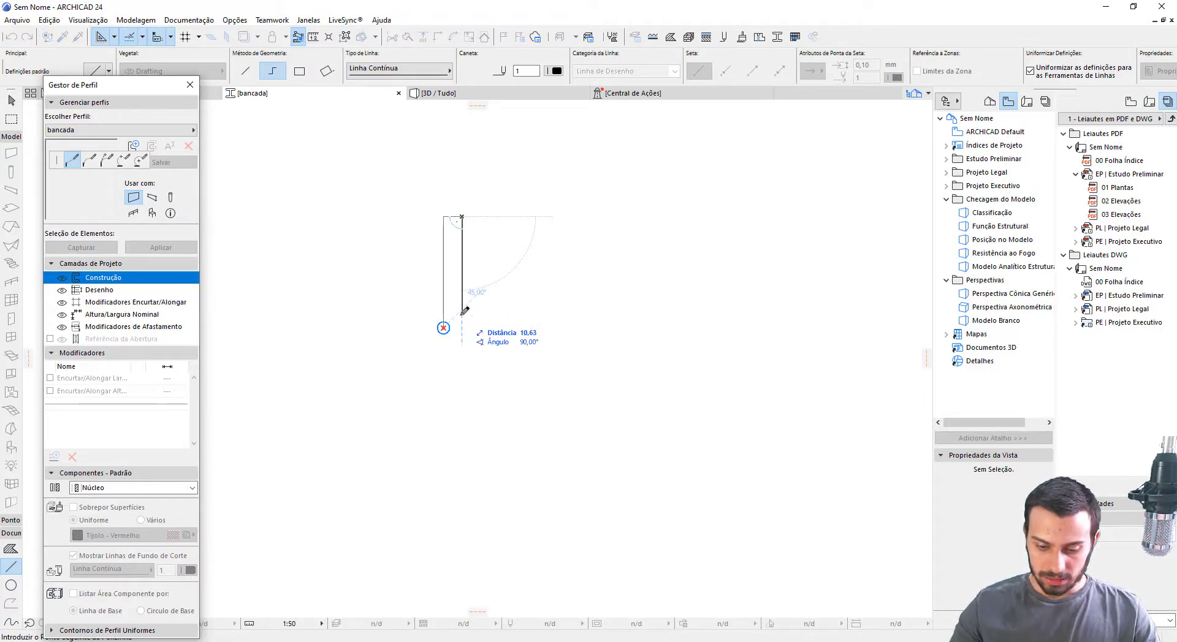
pyautogui.click(461, 312)
# Extend the outline with a horizontal segment 50 long and a vertical downward segment about 4 long at its outer end
pyautogui.scroll(-1, 539, 315)
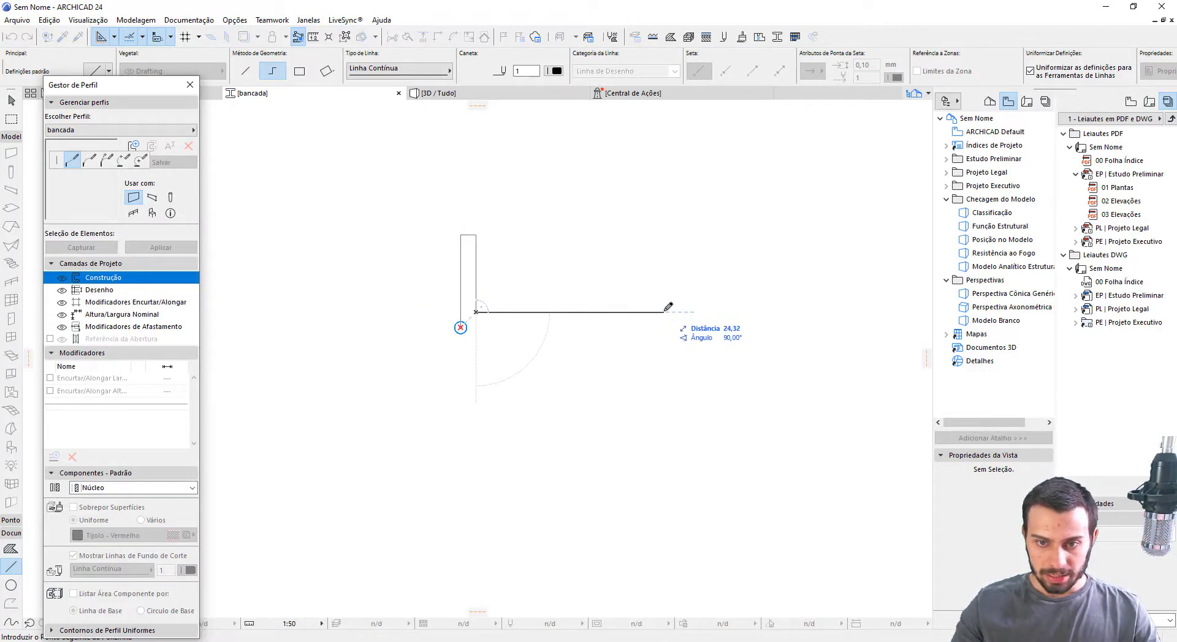
pyautogui.write('50')
pyautogui.press('Return')
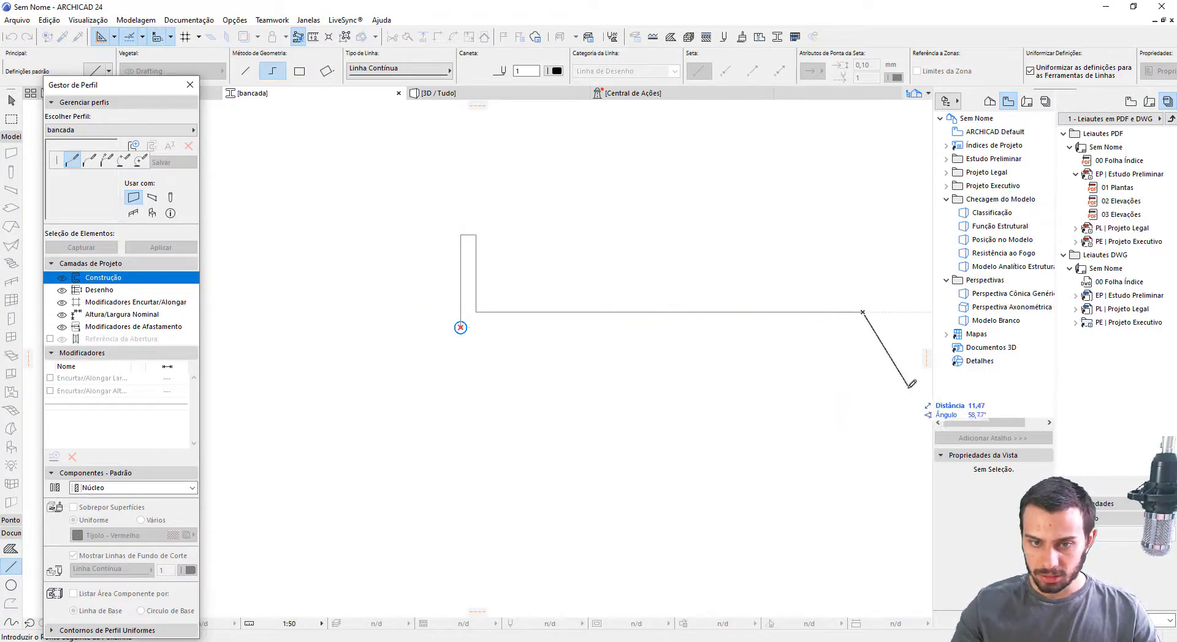
pyautogui.moveTo(900, 334); pyautogui.dragTo(769, 383, button='middle')
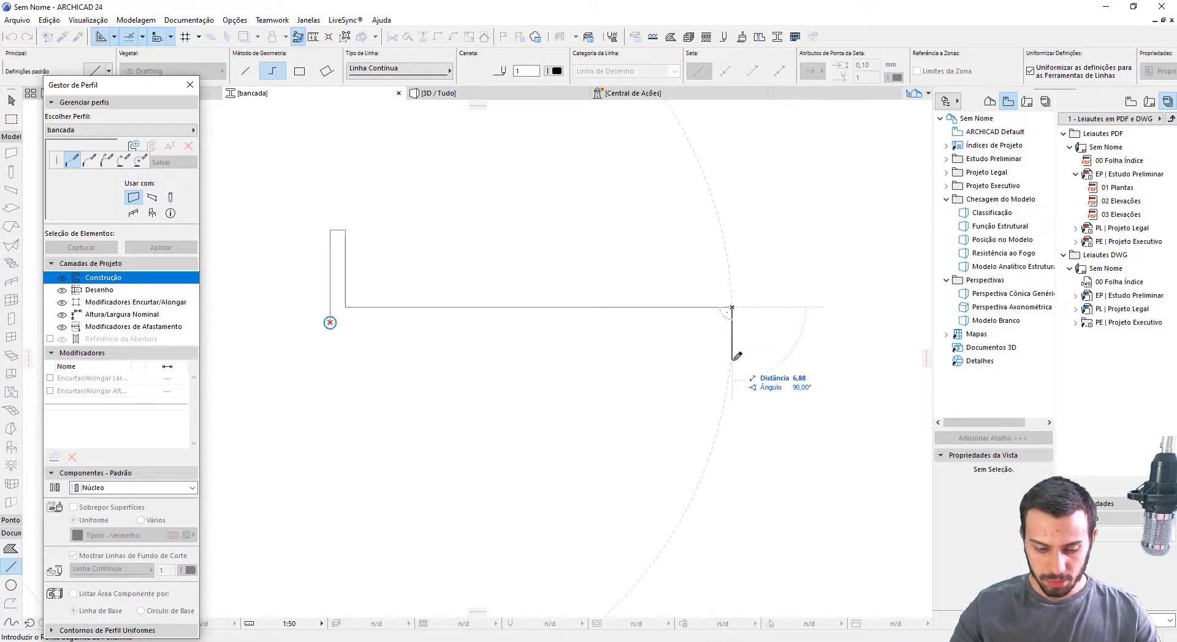
pyautogui.click(736, 335)
pyautogui.scroll(4, 736, 335)
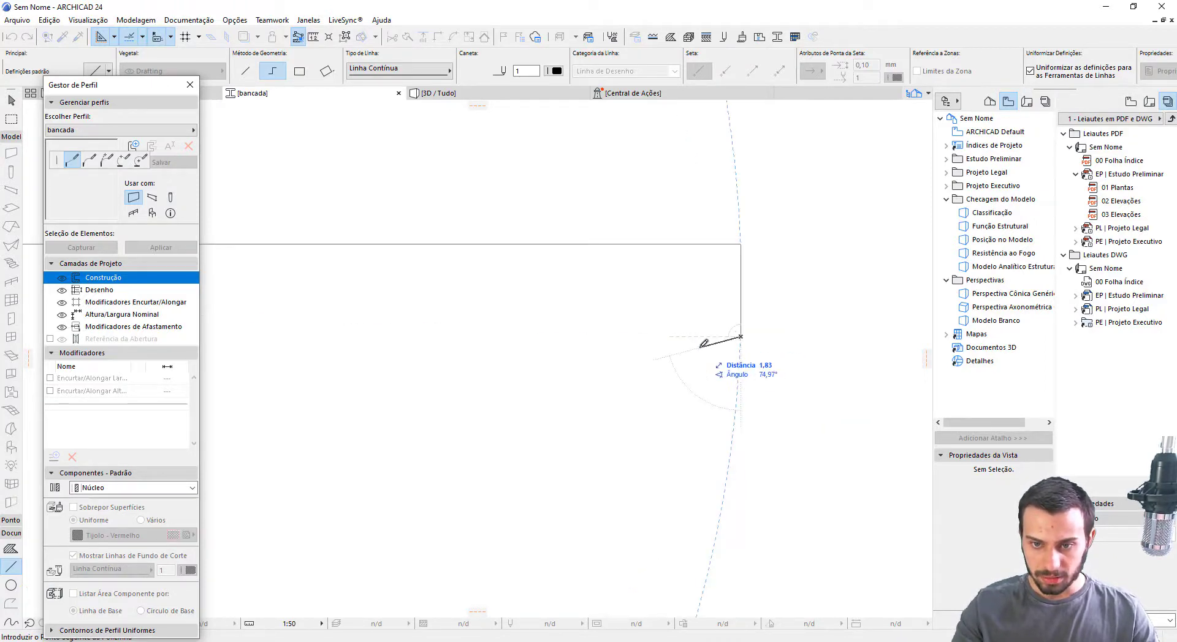
# Close the profile outline with a 2-long horizontal return, a short upward segment and a final horizontal line back to the origin
pyautogui.write('2')
pyautogui.press('Return')
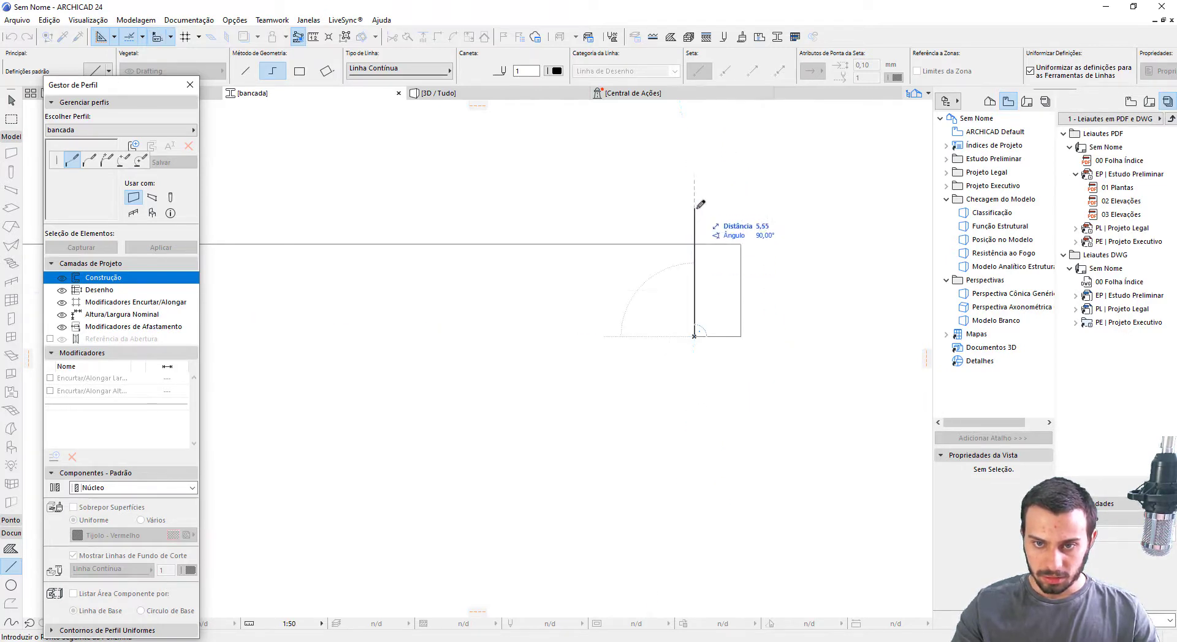
pyautogui.press('Return')
pyautogui.scroll(-3, 607, 341)
pyautogui.moveTo(600, 335); pyautogui.dragTo(907, 337, button='middle')
pyautogui.doubleClick(398, 319)
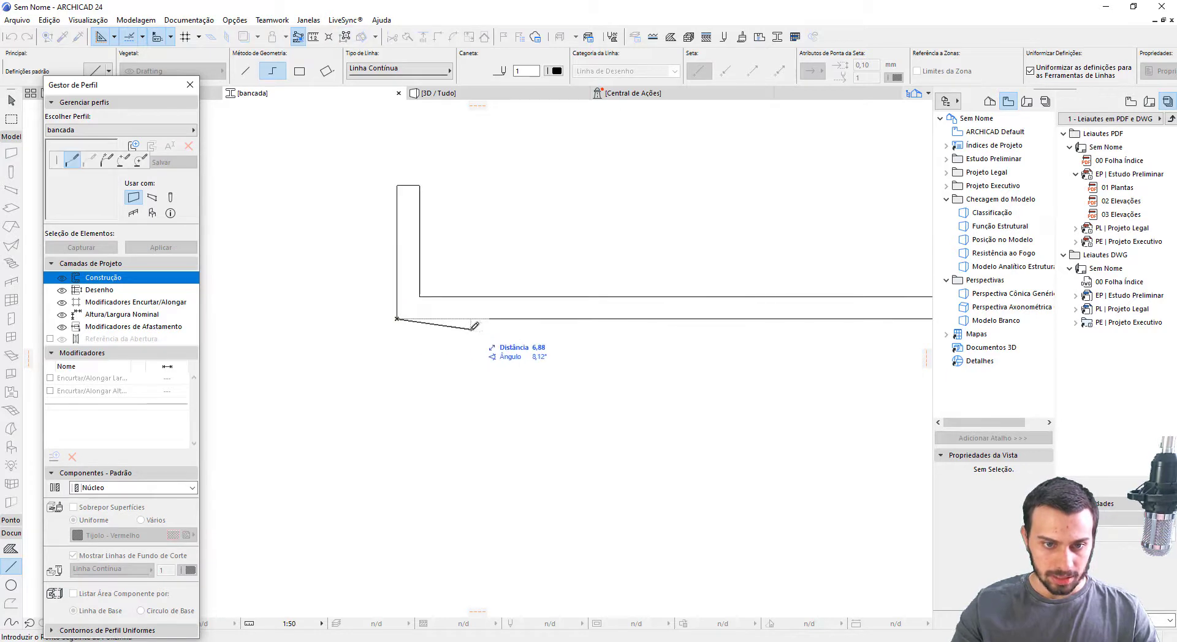
pyautogui.press('Escape')
pyautogui.press('Escape')
pyautogui.scroll(-3, 604, 324)
pyautogui.moveTo(604, 324); pyautogui.dragTo(467, 319, button='middle')
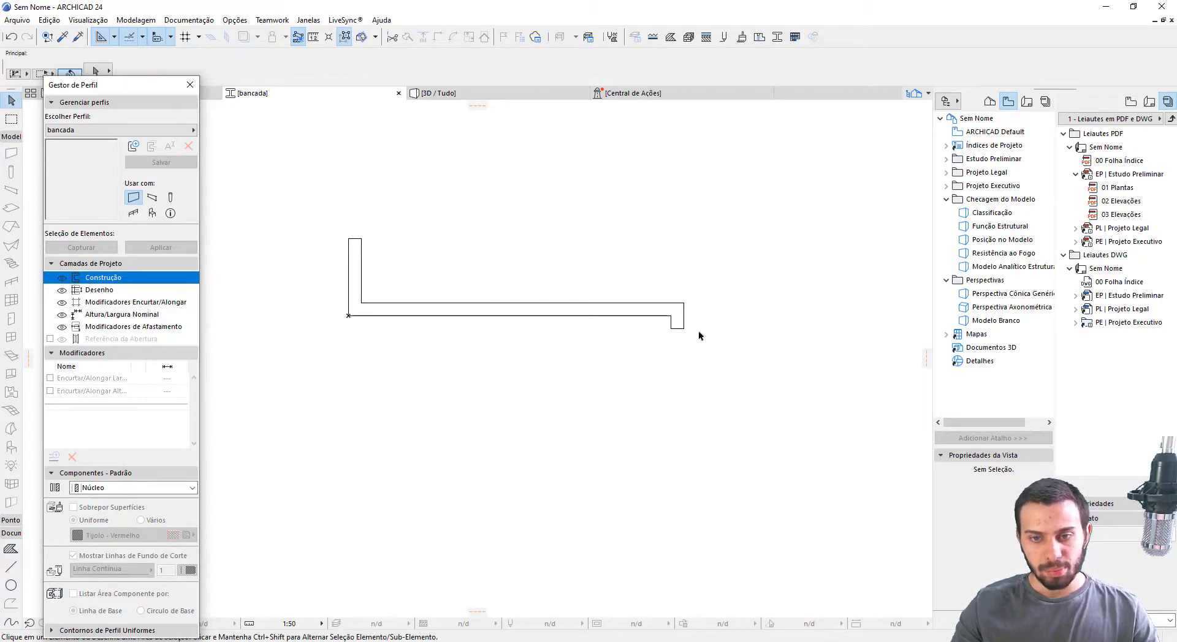
# Fill the closed countertop outline with the REV Pedra - Acabamento building material using the Fill tool
pyautogui.click(10, 546)
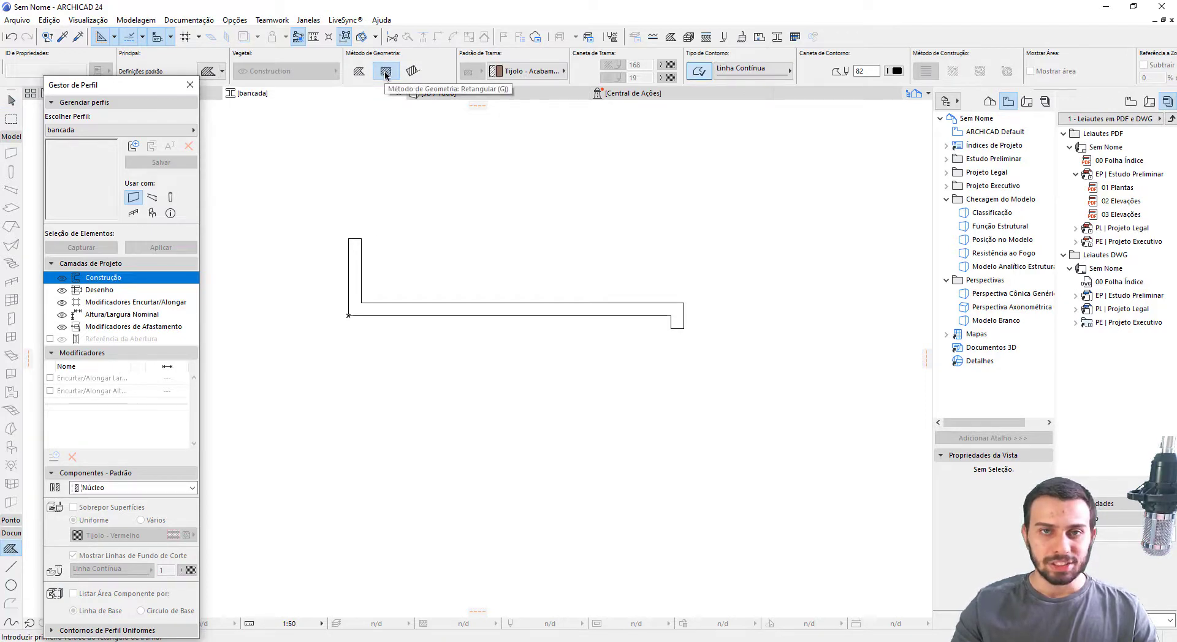
pyautogui.click(531, 71)
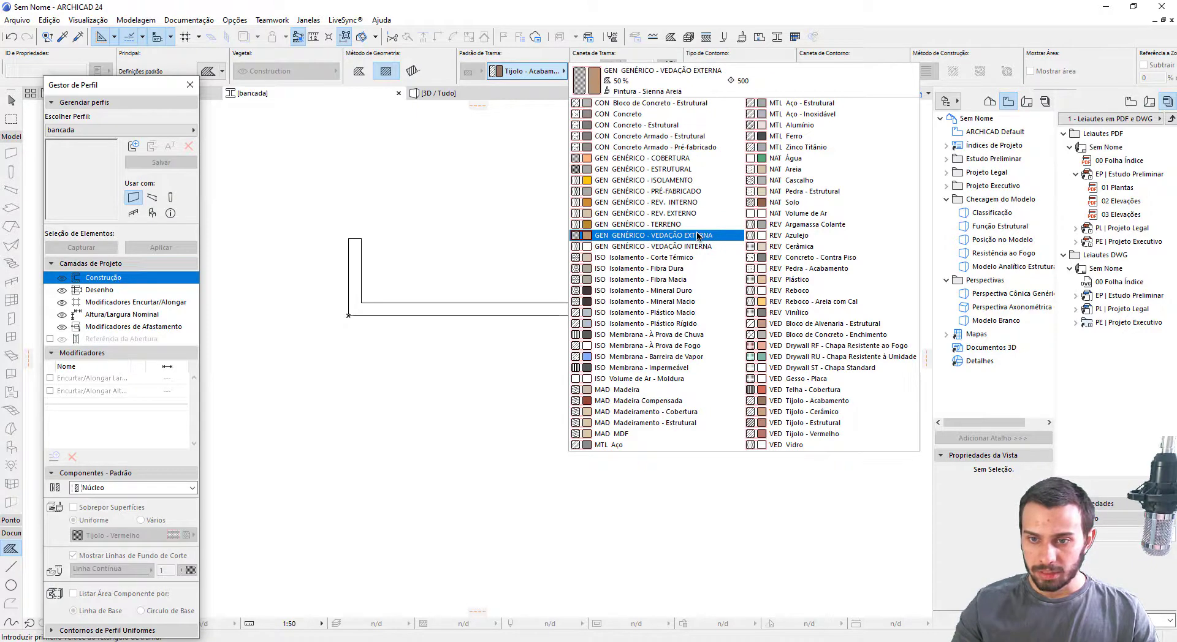
pyautogui.click(790, 270)
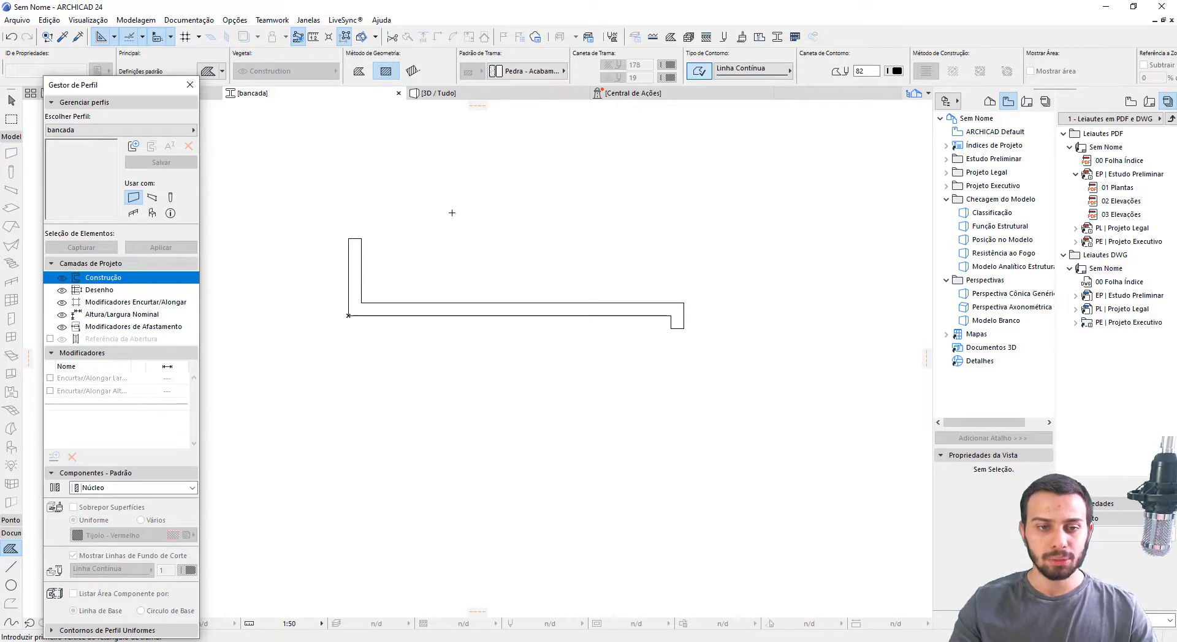
pyautogui.click(354, 264)
pyautogui.press('Escape')
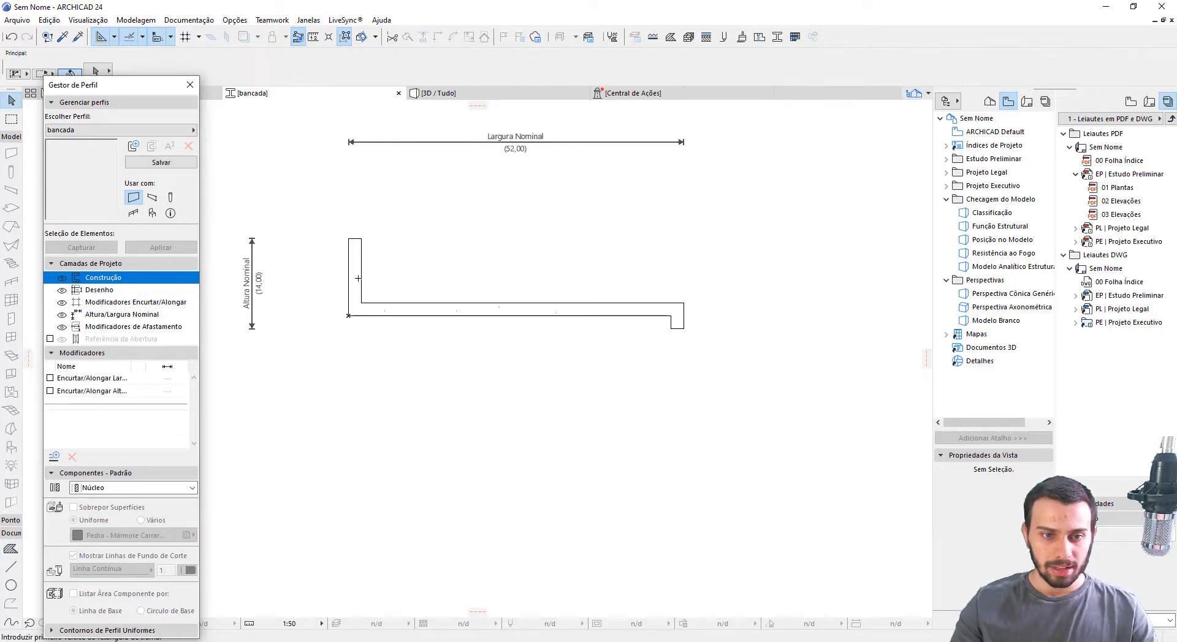
# Make the bancada profile available for beams only, save it and close the profile manager
pyautogui.click(357, 277)
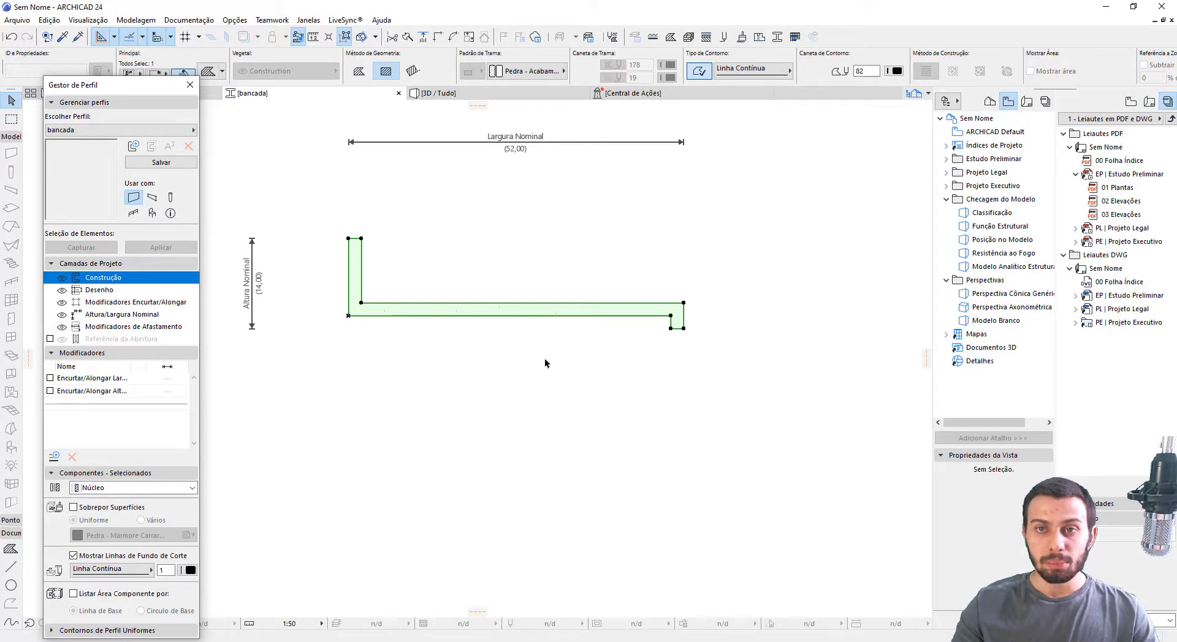
pyautogui.moveTo(603, 234); pyautogui.dragTo(630, 246, button='middle')
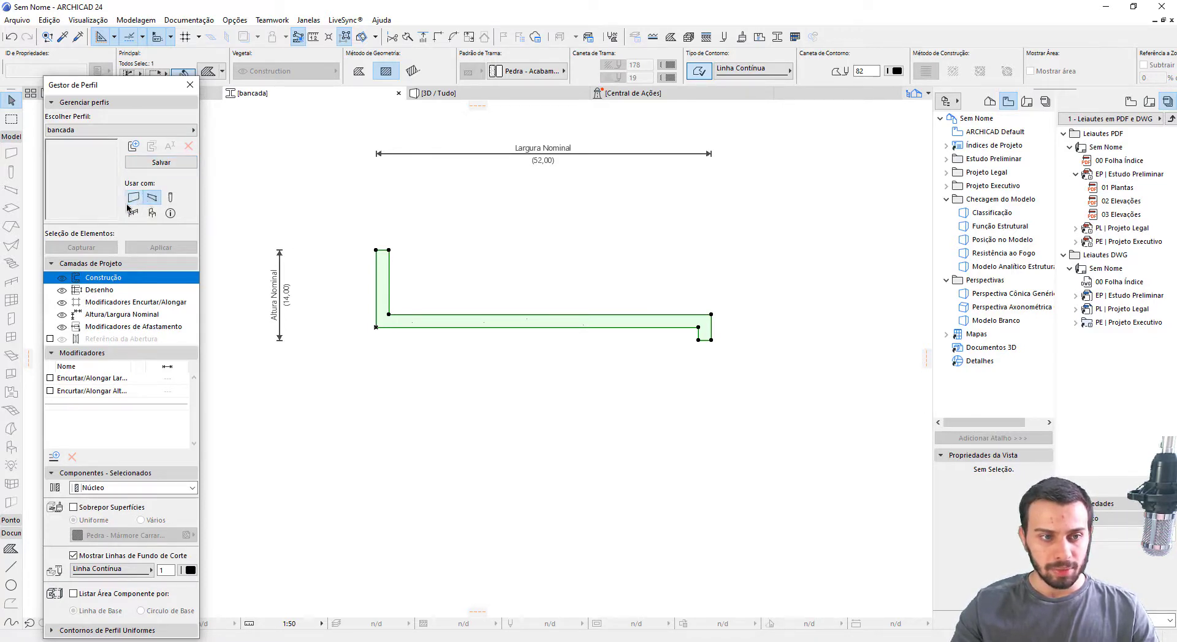
pyautogui.click(176, 164)
pyautogui.click(190, 87)
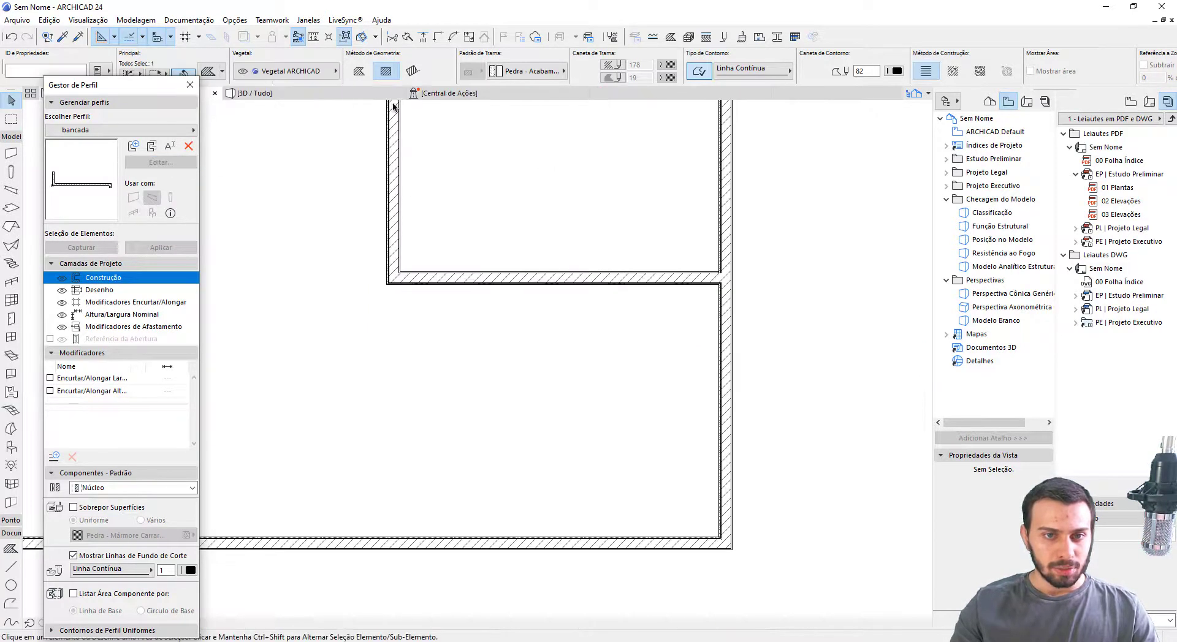
# Enclose the lower-right part of the ground floor plan with a marquee and show only that area in 3D, facing its tiled interior
pyautogui.click(262, 95)
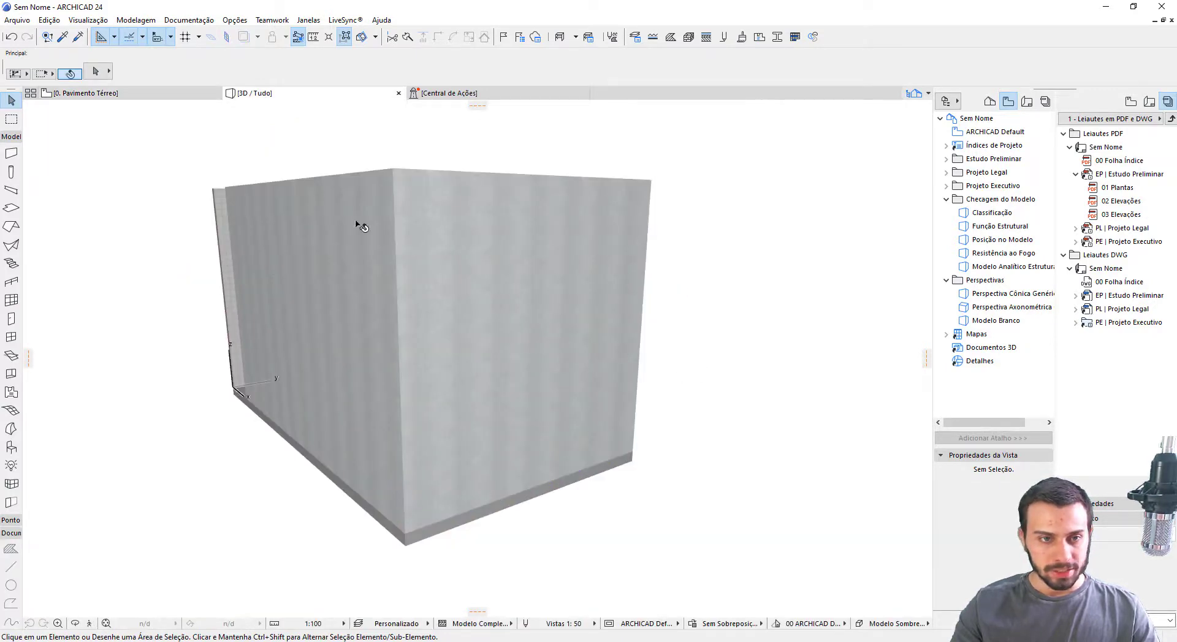
pyautogui.click(80, 94)
pyautogui.click(11, 118)
pyautogui.scroll(-3, 559, 292)
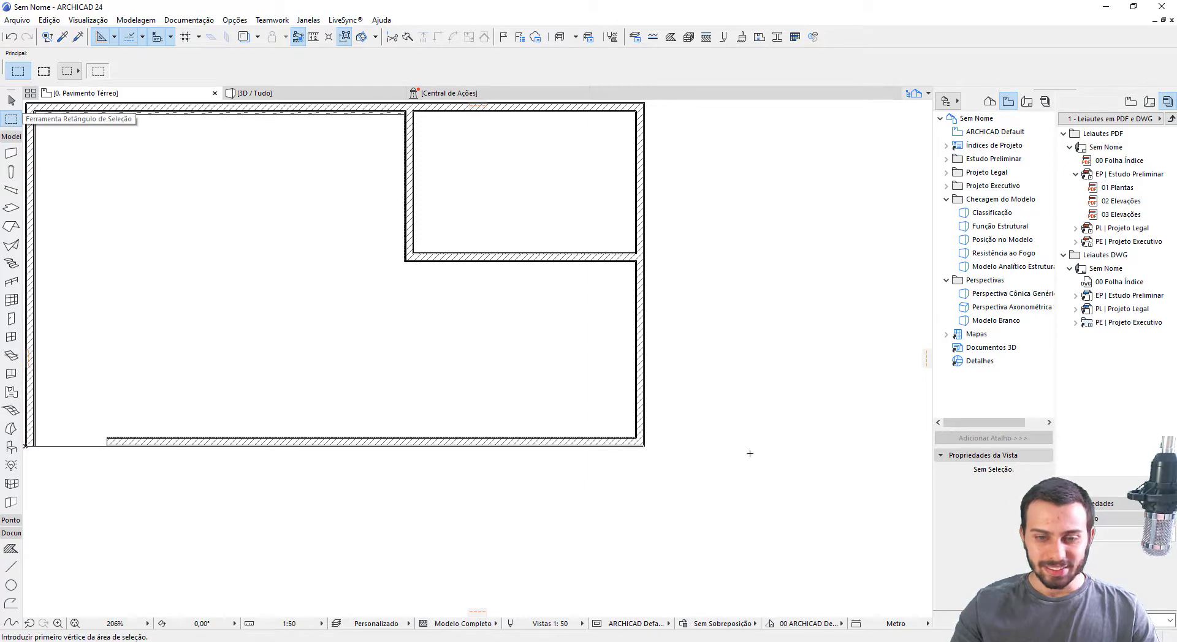
pyautogui.click(716, 498)
pyautogui.click(476, 209)
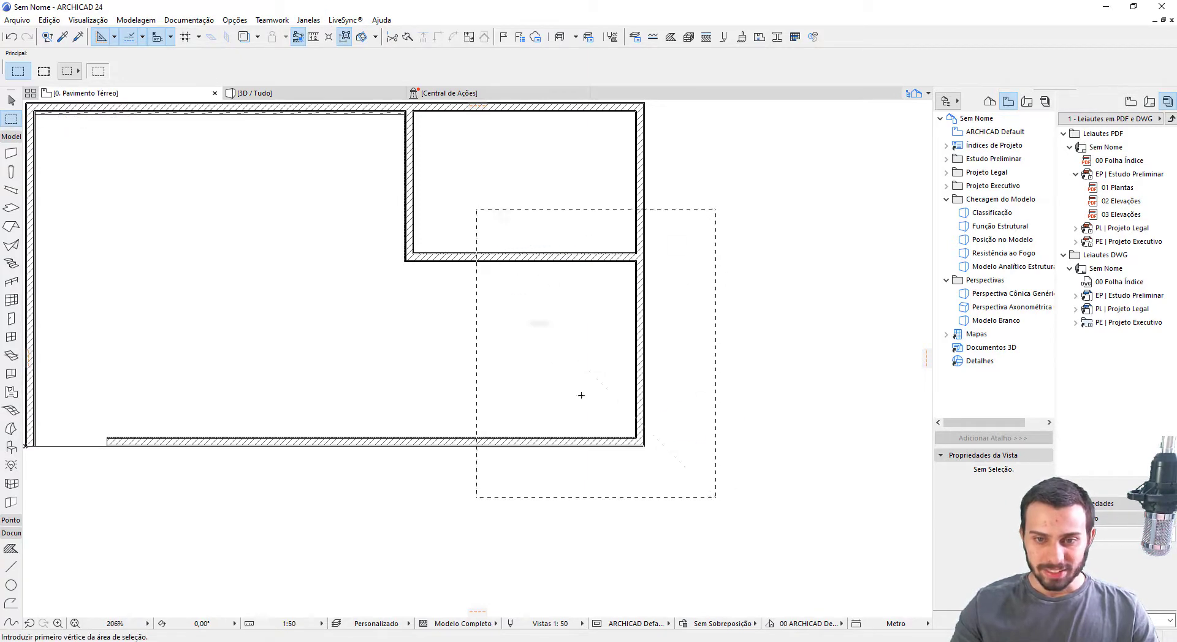
pyautogui.press('F5')
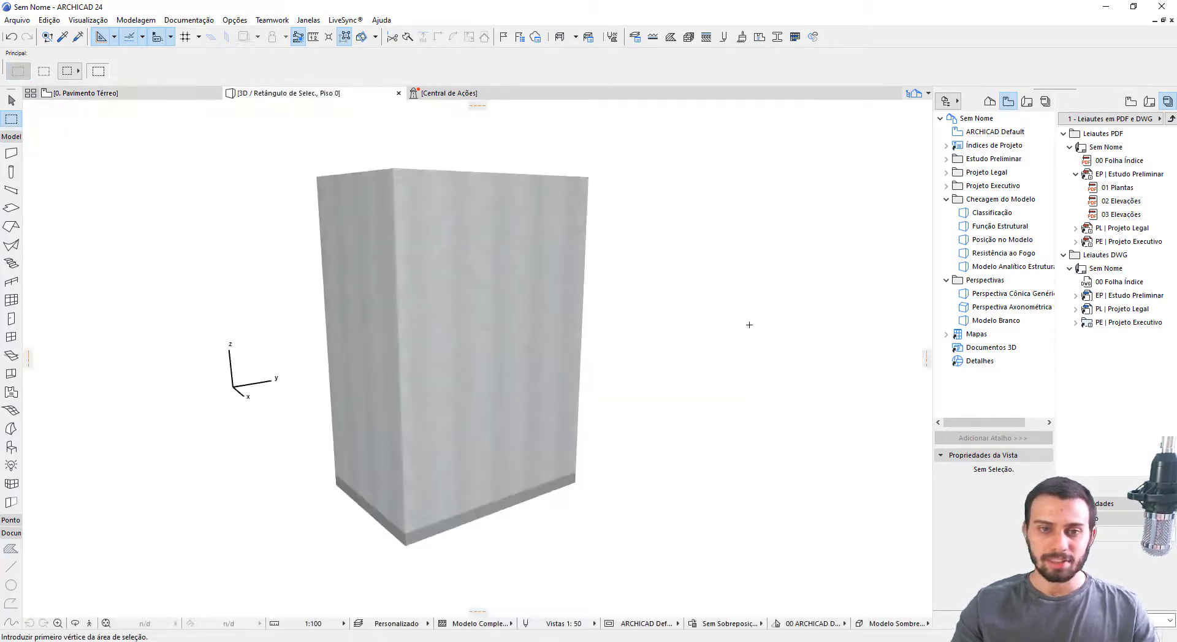
pyautogui.keyDown('shift'); pyautogui.moveTo(423, 344); pyautogui.dragTo(772, 431, button='middle'); pyautogui.keyUp('shift')
pyautogui.keyDown('shift'); pyautogui.moveTo(444, 313); pyautogui.dragTo(692, 423, button='middle'); pyautogui.keyUp('shift')
pyautogui.moveTo(484, 417); pyautogui.dragTo(471, 369, button='middle')
pyautogui.press('Escape')
pyautogui.scroll(-2, 562, 367)
pyautogui.scroll(4, 496, 371)
pyautogui.scroll(2, 496, 371)
pyautogui.scroll(1, 469, 369)
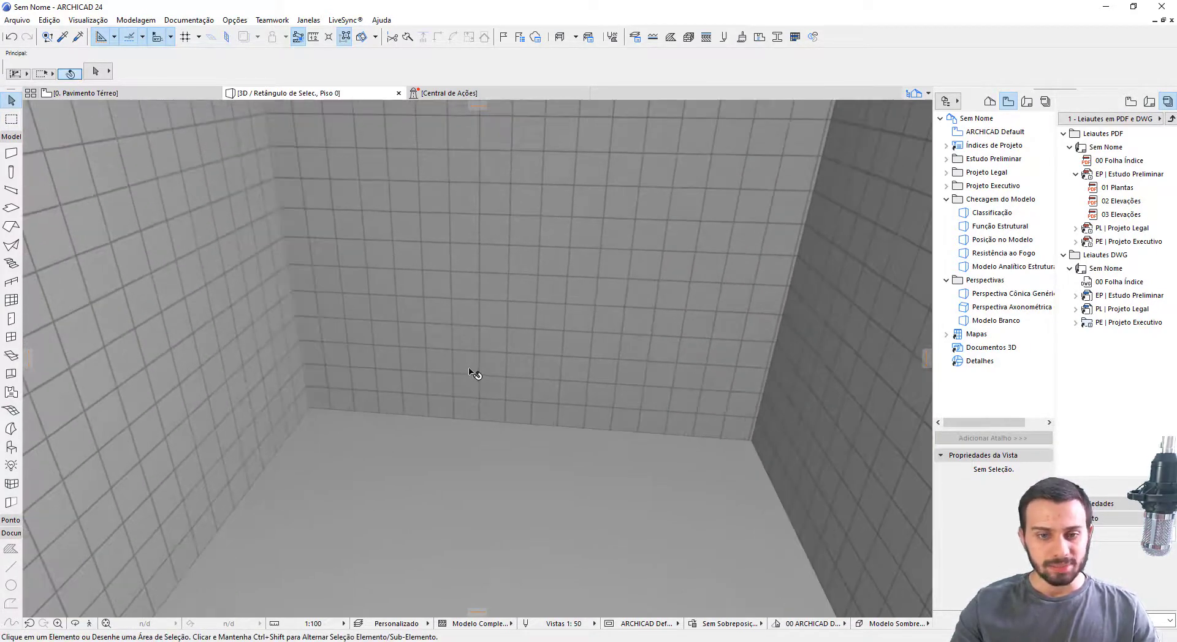
# Configure the default beam segment to use a complex profile and choose bancada
pyautogui.click(11, 190)
pyautogui.click(323, 71)
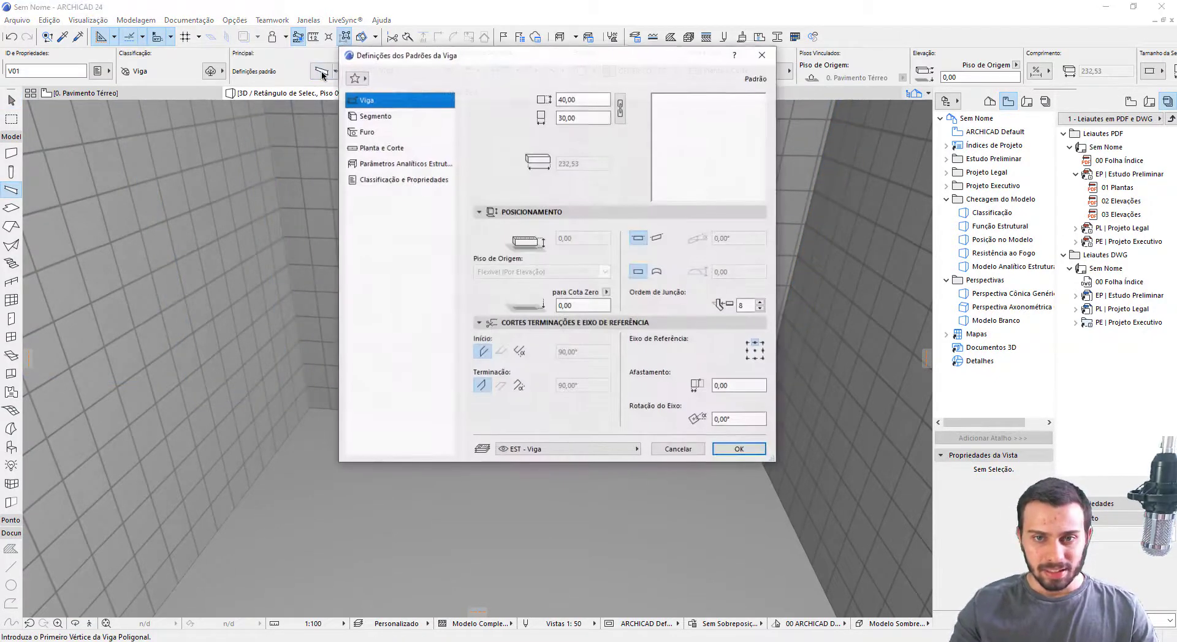
pyautogui.click(403, 118)
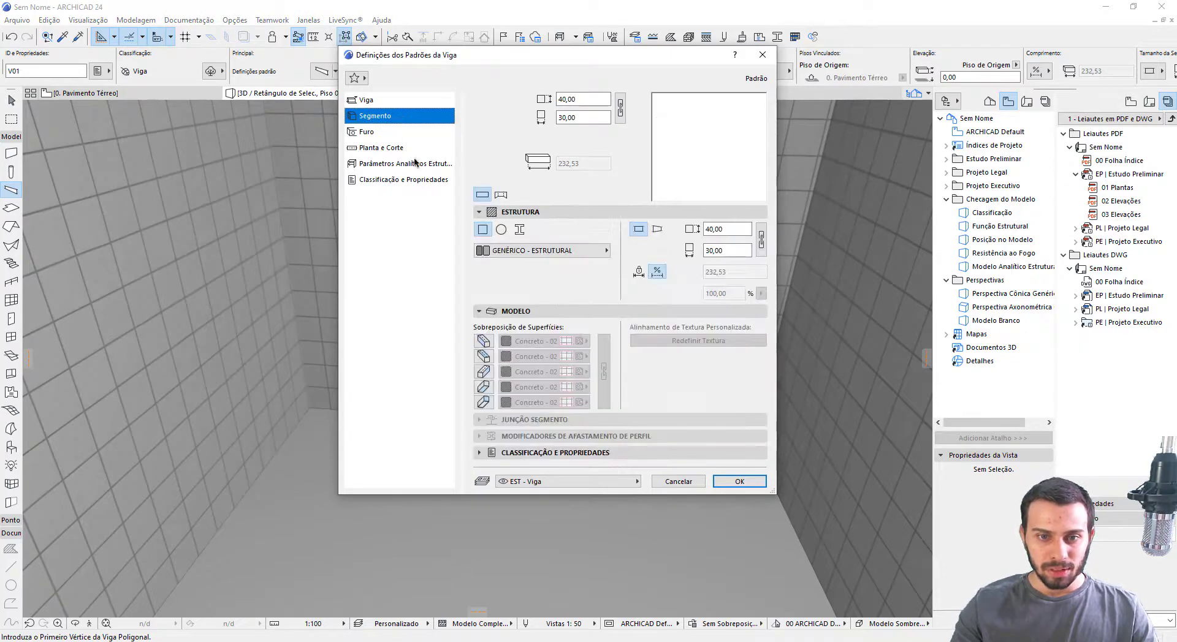
pyautogui.click(520, 229)
pyautogui.click(530, 251)
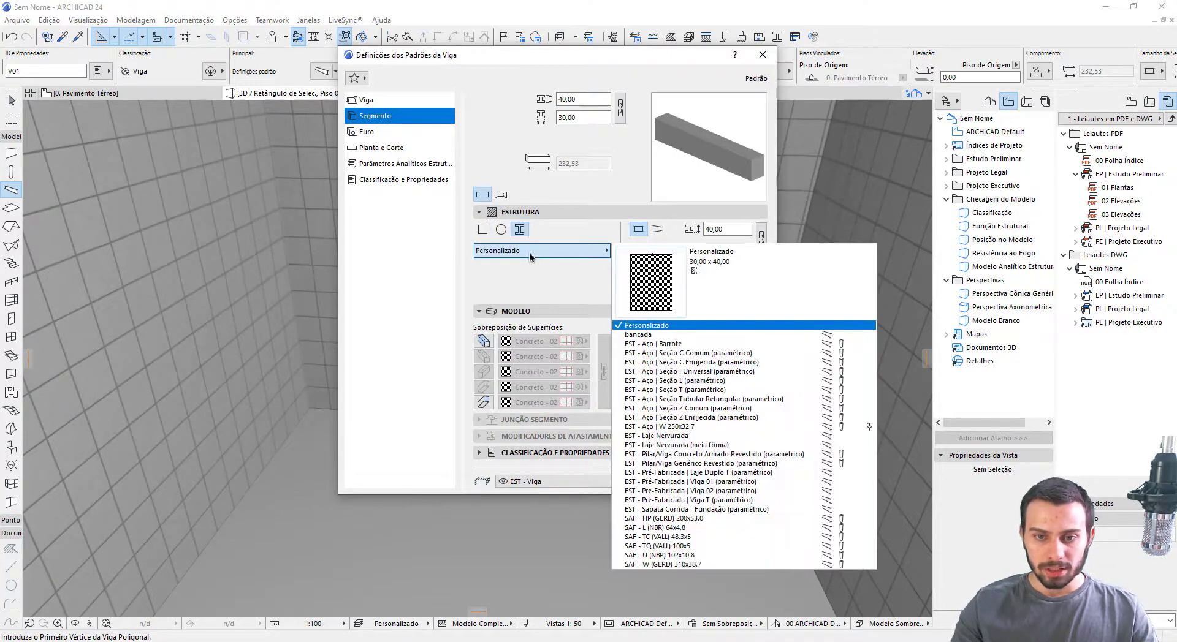
pyautogui.click(640, 335)
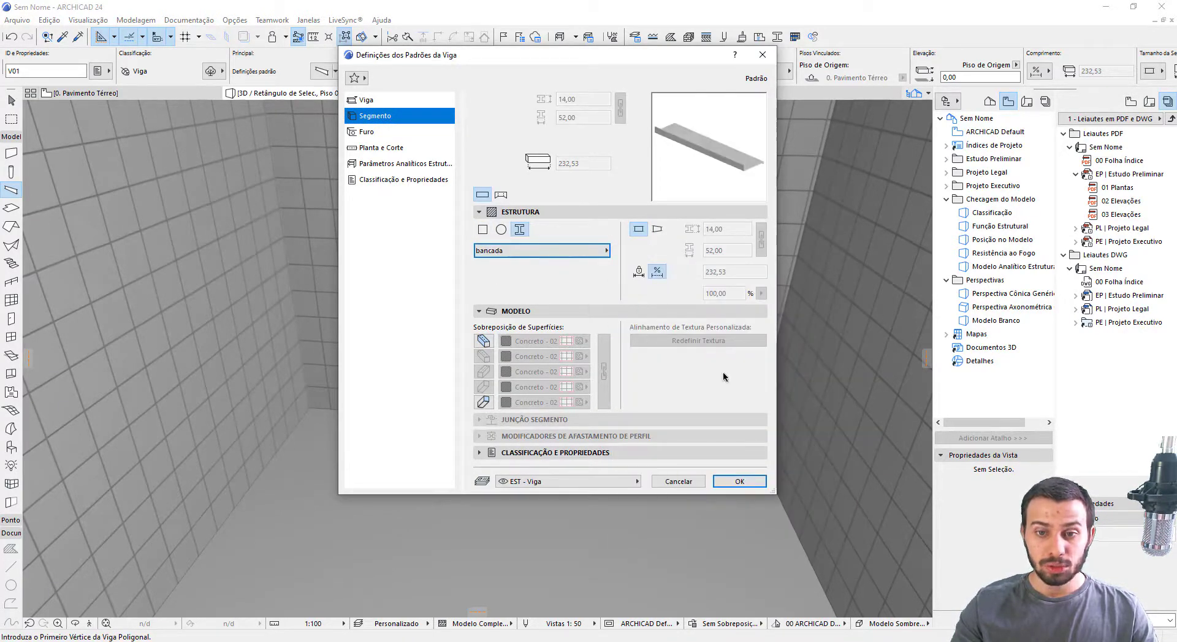
pyautogui.click(747, 481)
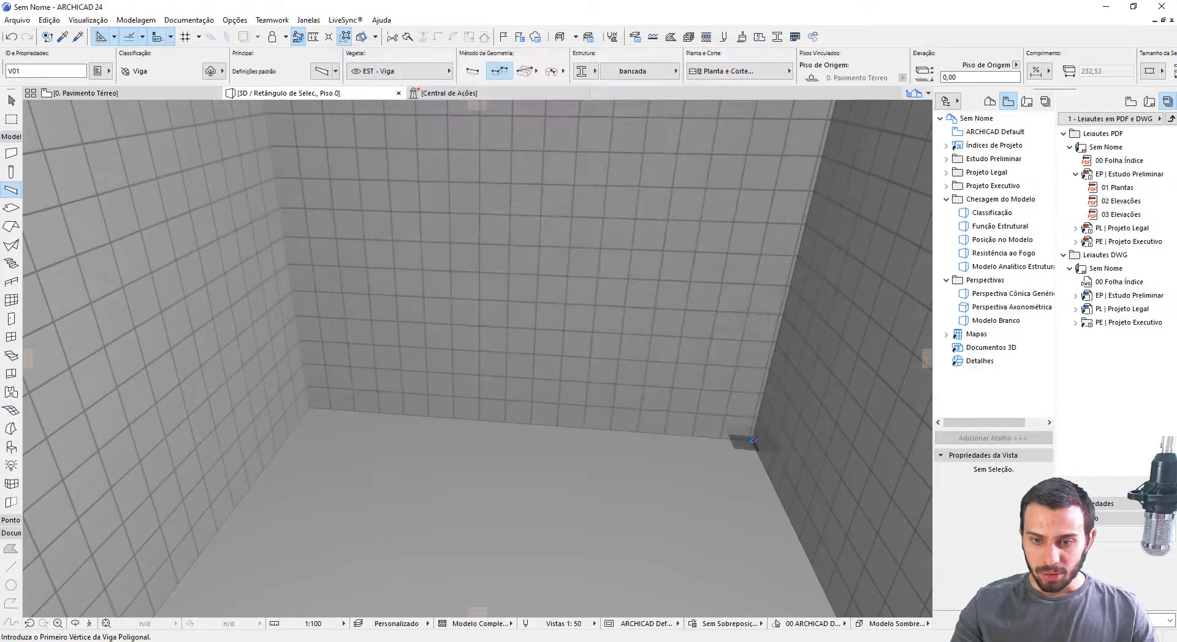
# Place a bancada beam along the base of the tiled back wall from corner to corner
pyautogui.click(752, 440)
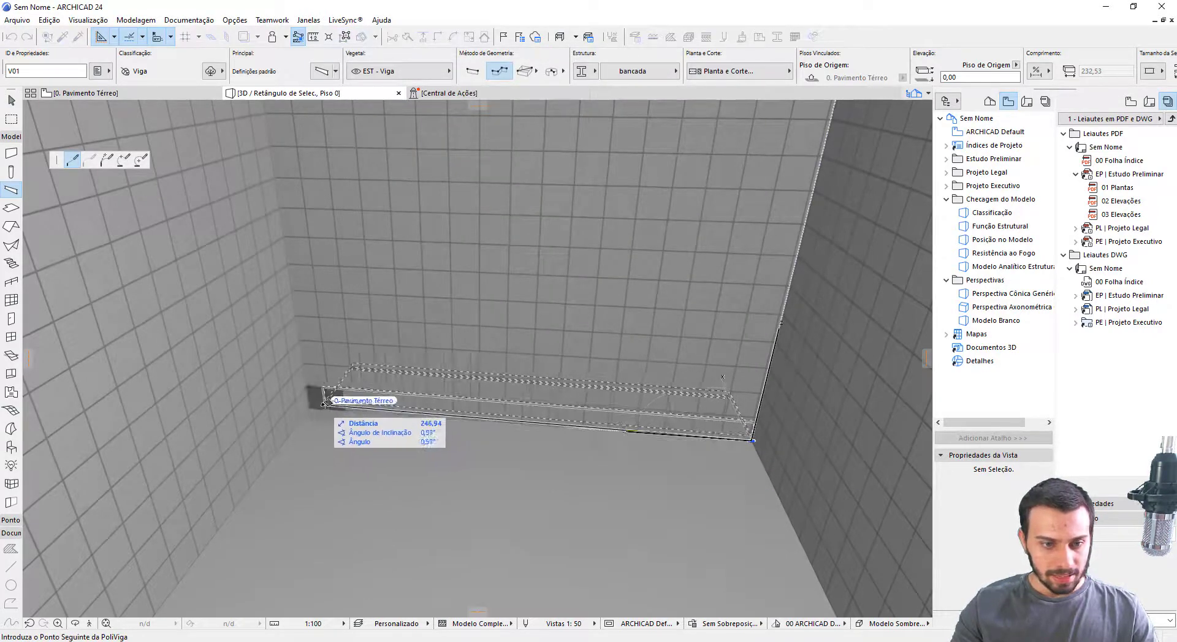
pyautogui.doubleClick(315, 405)
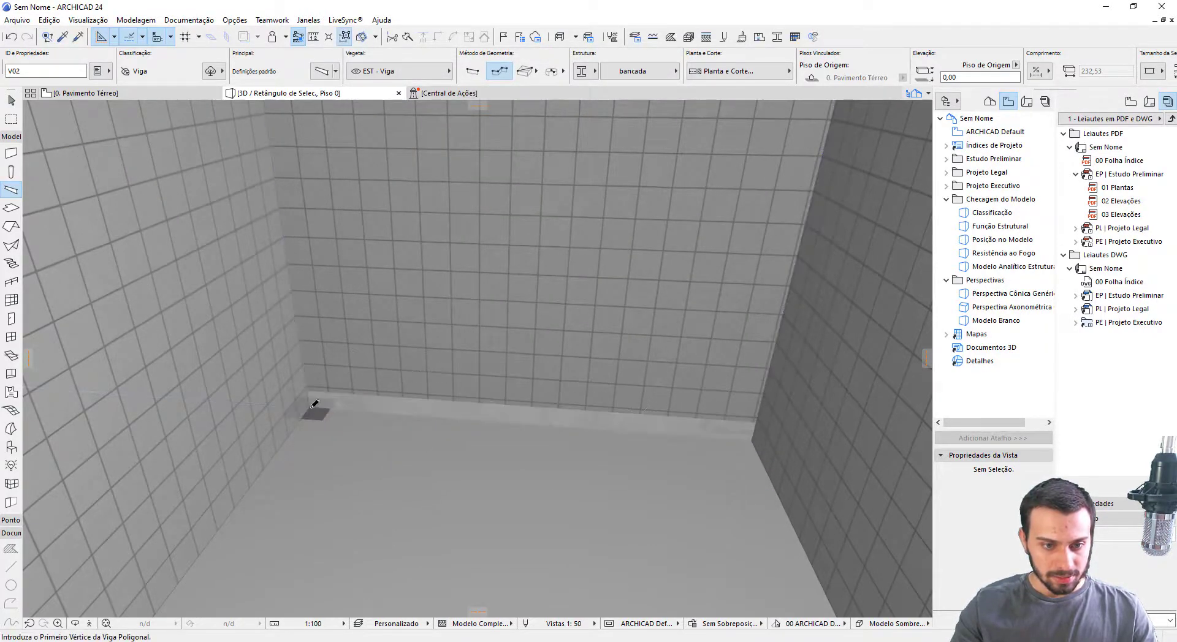
pyautogui.press('Escape')
# Mirror the countertop beam about its reference line along the back wall so it faces into the room
pyautogui.click(311, 409)
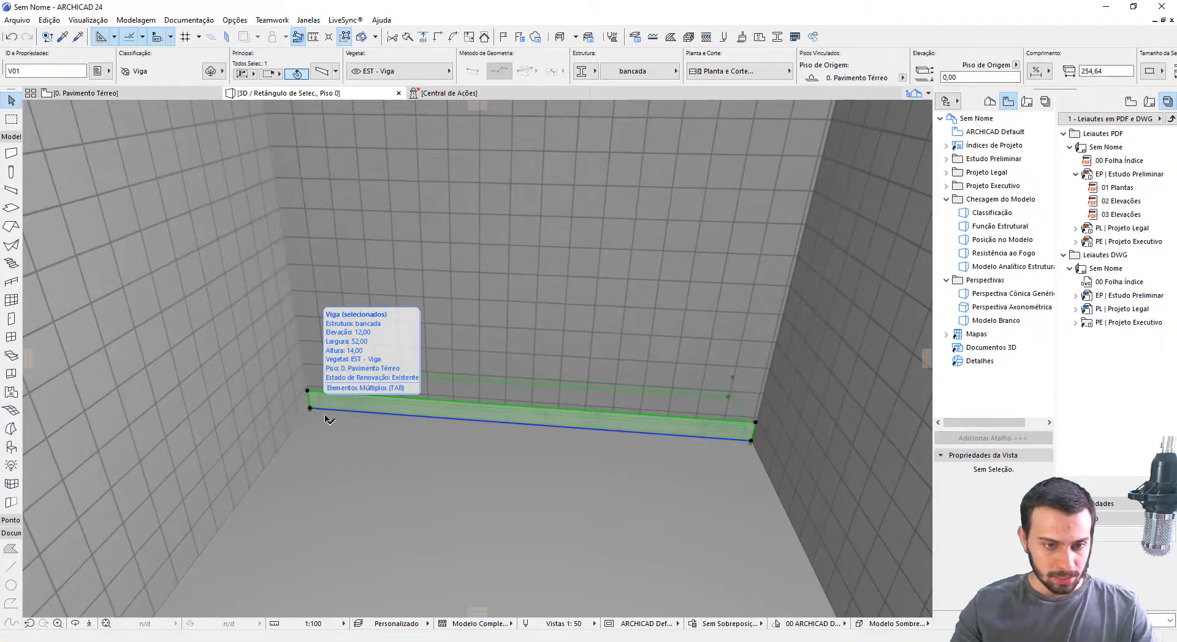
pyautogui.click(309, 409)
pyautogui.click(106, 177)
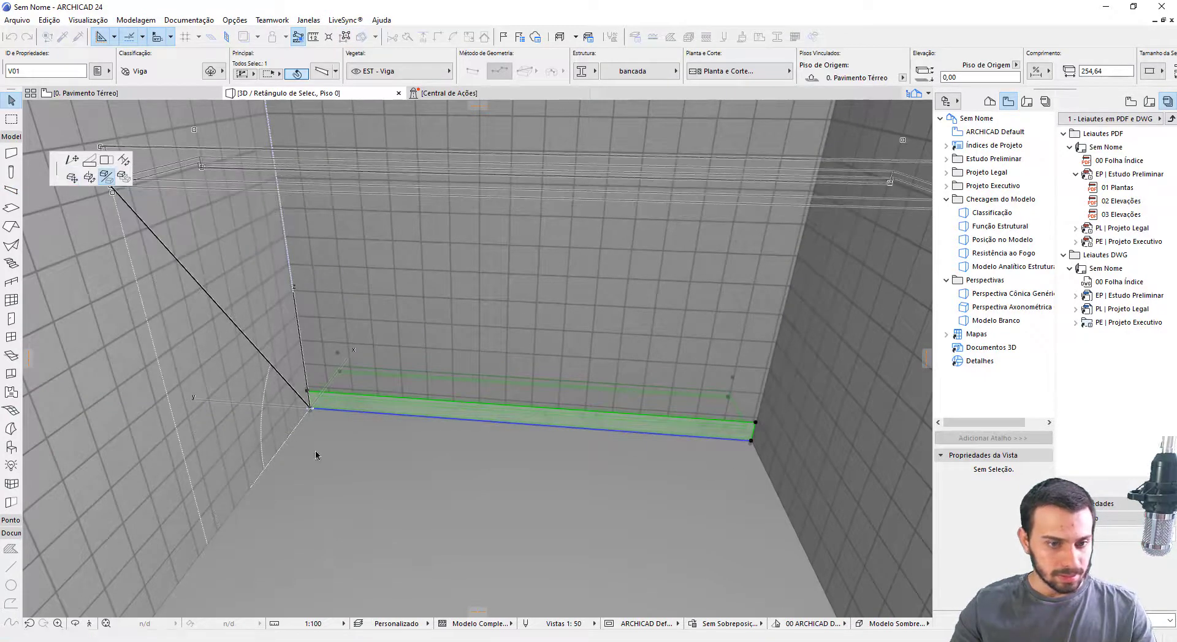
pyautogui.click(309, 409)
pyautogui.click(354, 411)
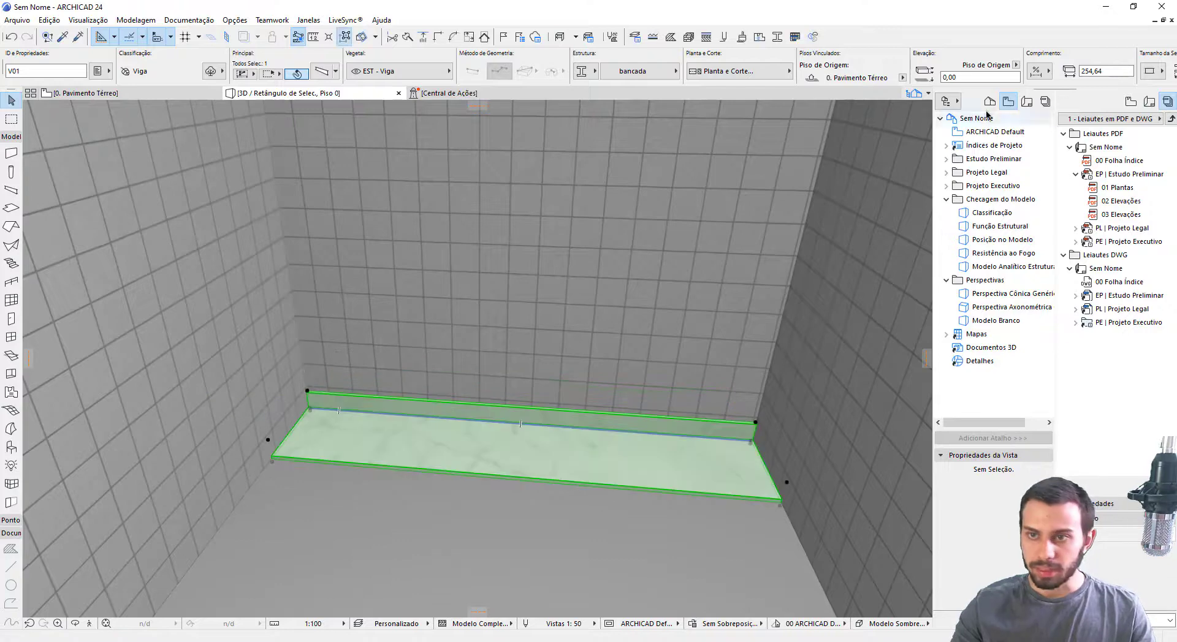
# Set the selected countertop beam's elevation to 90 above its home story and deselect it
pyautogui.write('90')
pyautogui.press('Return')
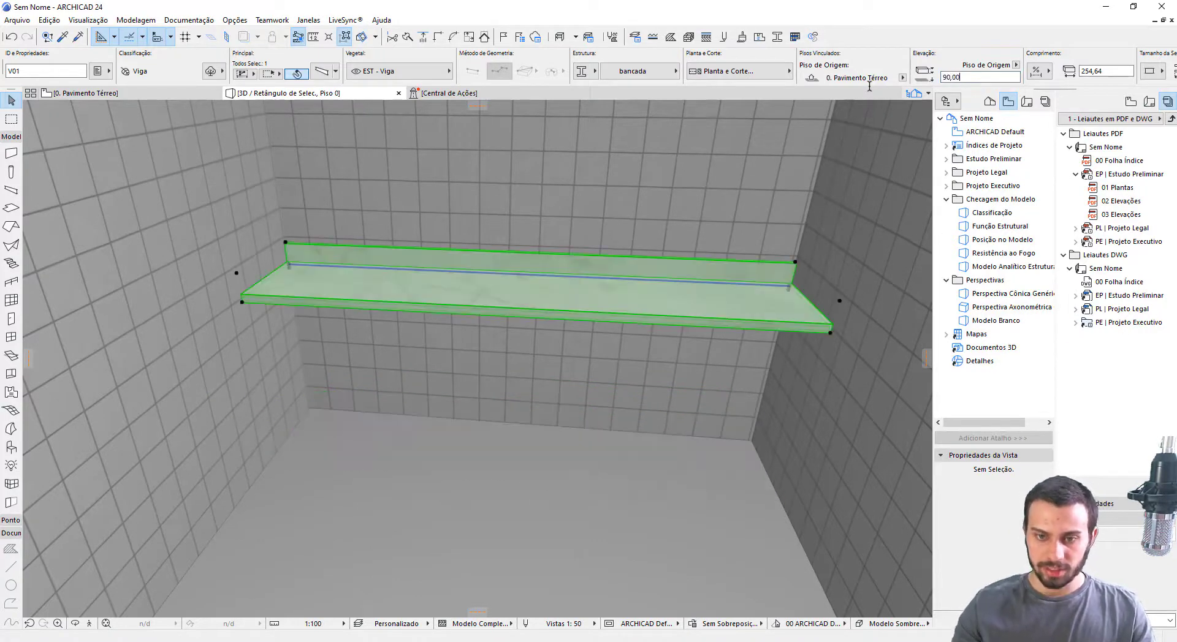
pyautogui.press('Escape')
# Examine the raised countertop in 3D from several angles, including its selected beam outline and fit against the tiled walls
pyautogui.scroll(5, 304, 284)
pyautogui.scroll(-5, 297, 304)
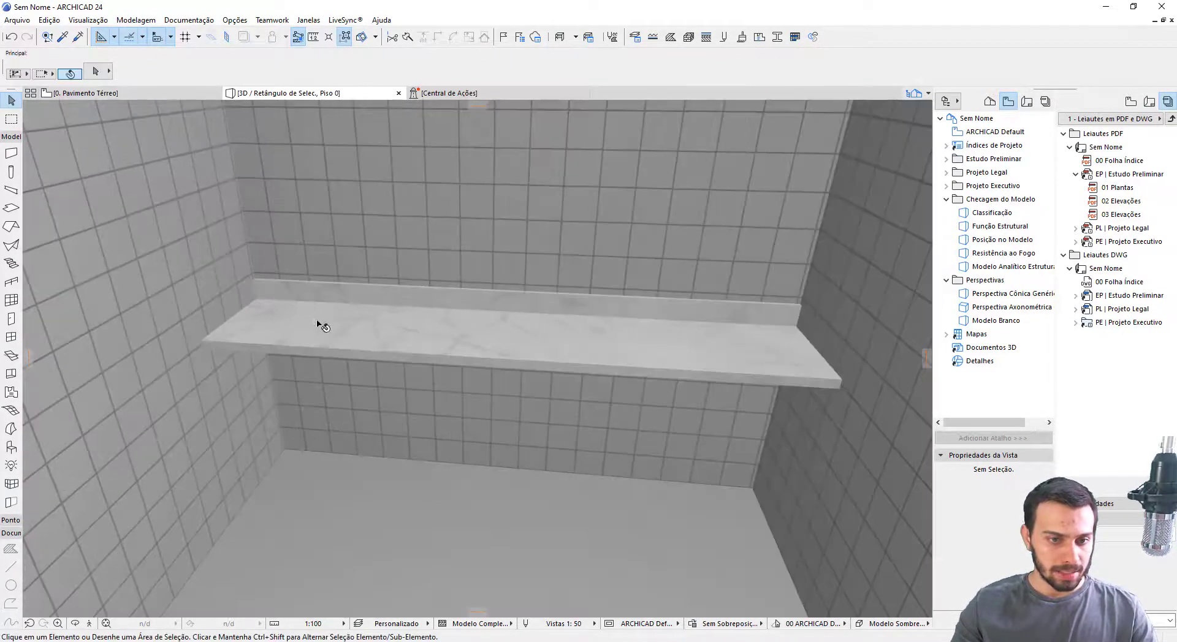
pyautogui.scroll(4, 284, 313)
pyautogui.keyDown('shift'); pyautogui.moveTo(428, 382); pyautogui.dragTo(430, 309, button='middle'); pyautogui.keyUp('shift')
pyautogui.scroll(-6, 431, 309)
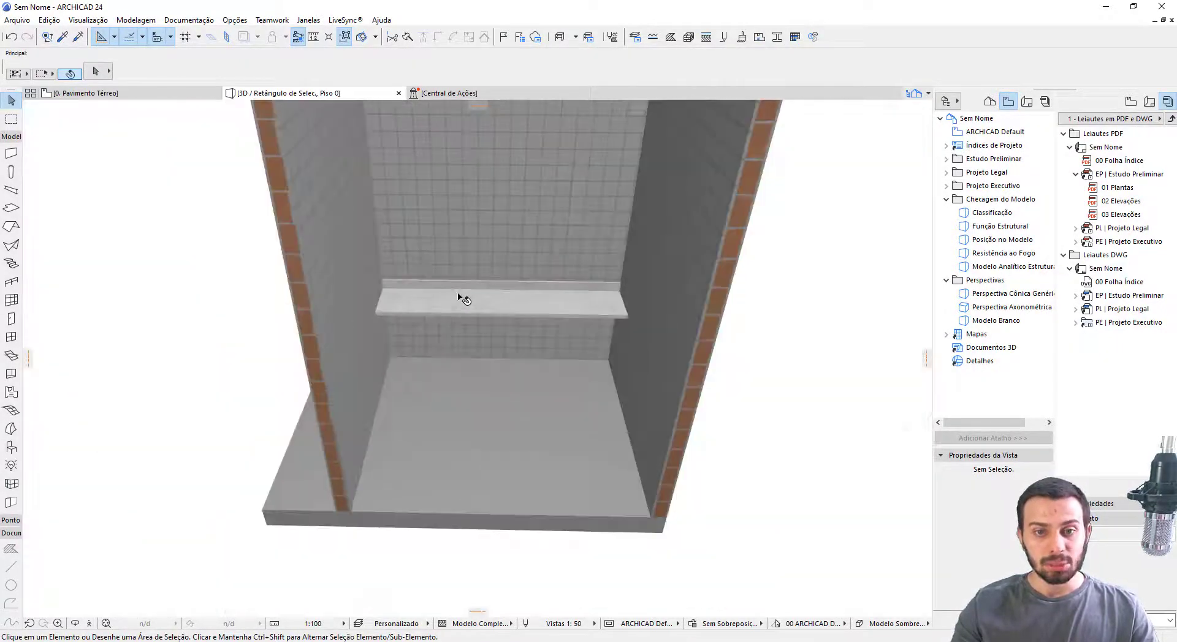
pyautogui.click(488, 299)
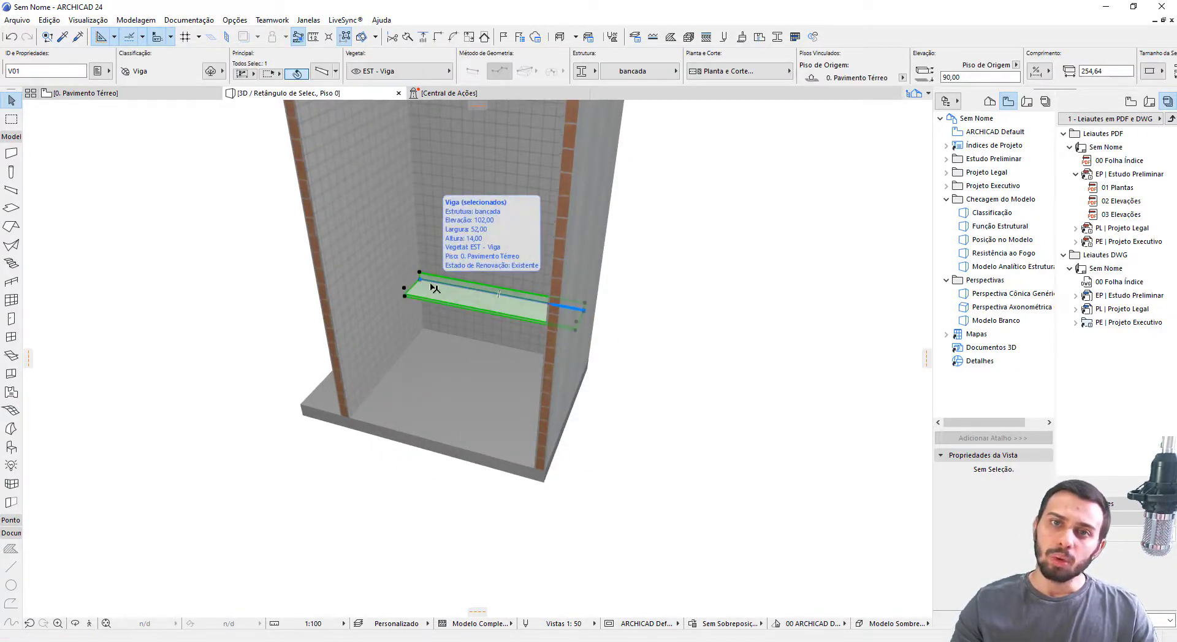
pyautogui.click(635, 332)
pyautogui.moveTo(523, 286); pyautogui.dragTo(536, 342, button='middle')
# Return to the ground floor plan and review the Volume de Ar entry in the building materials settings
pyautogui.press('F2')
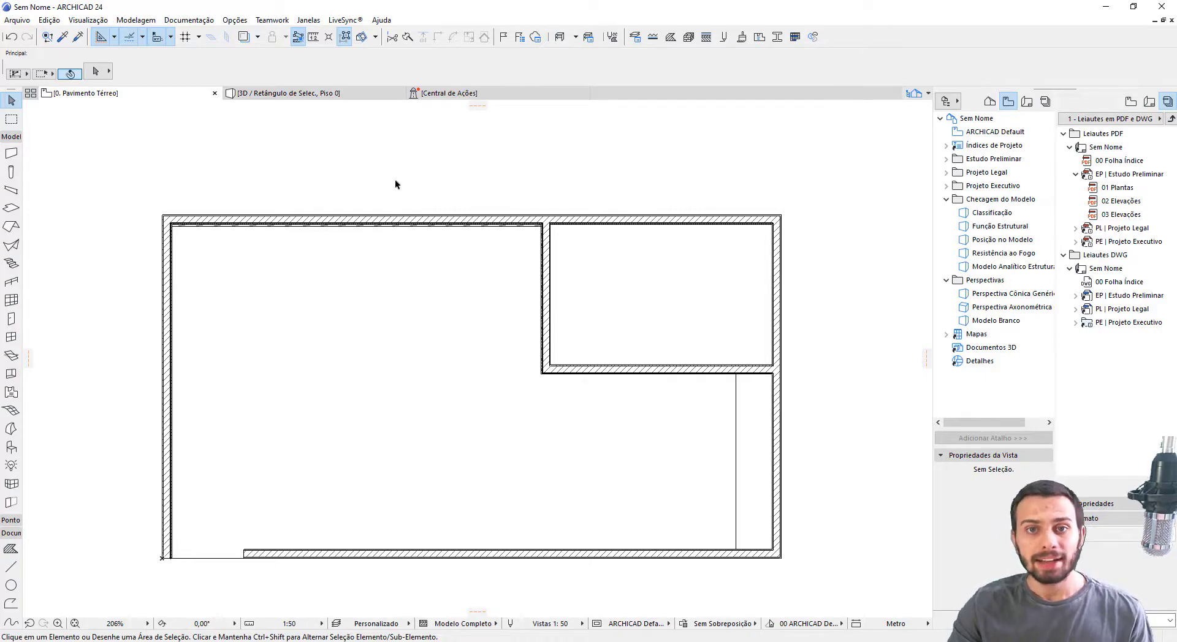
pyautogui.click(689, 36)
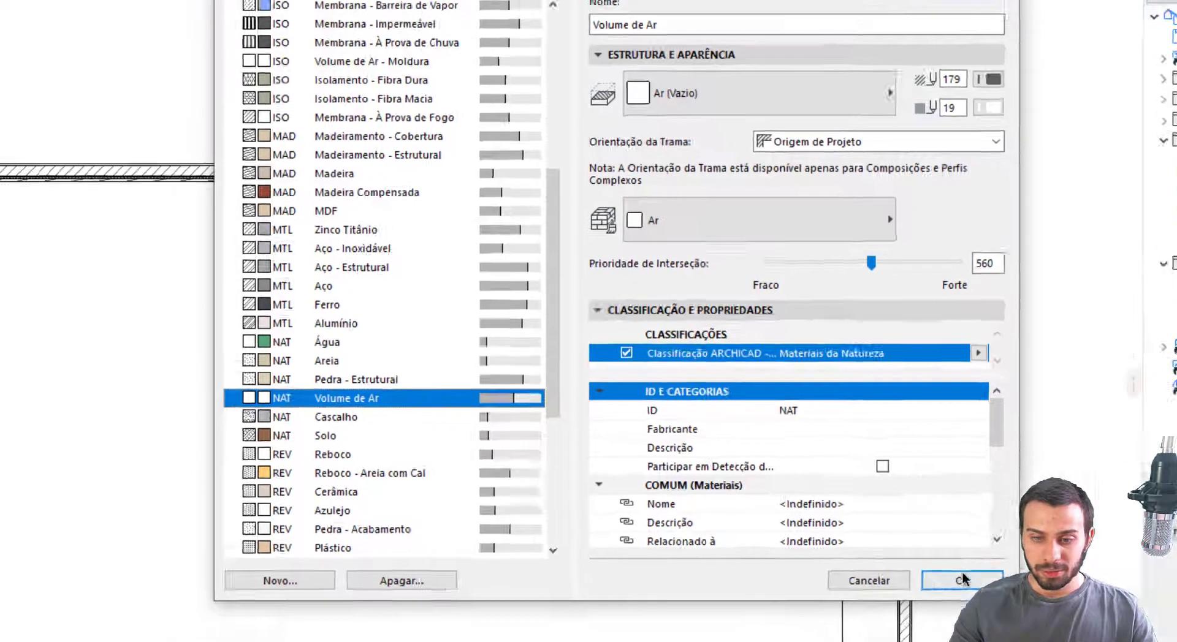
pyautogui.click(963, 576)
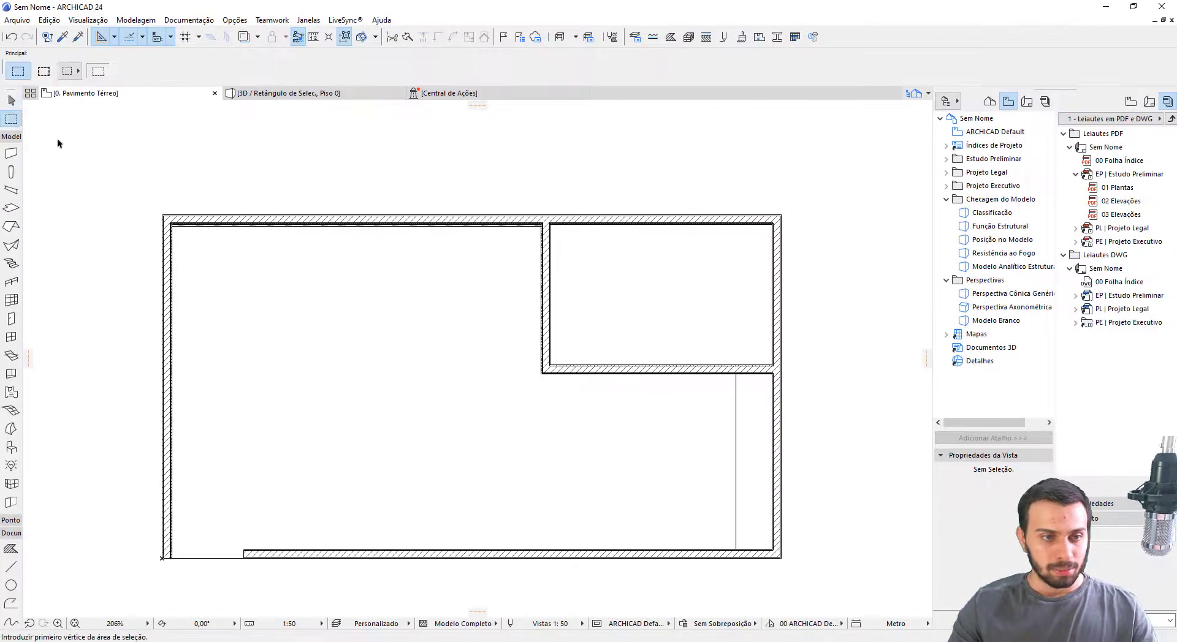
# Enclose the upper-left part of the floor plan with a marquee and show it in 3D, facing the wood-finished wall
pyautogui.click(114, 183)
pyautogui.click(592, 283)
pyautogui.press('F5')
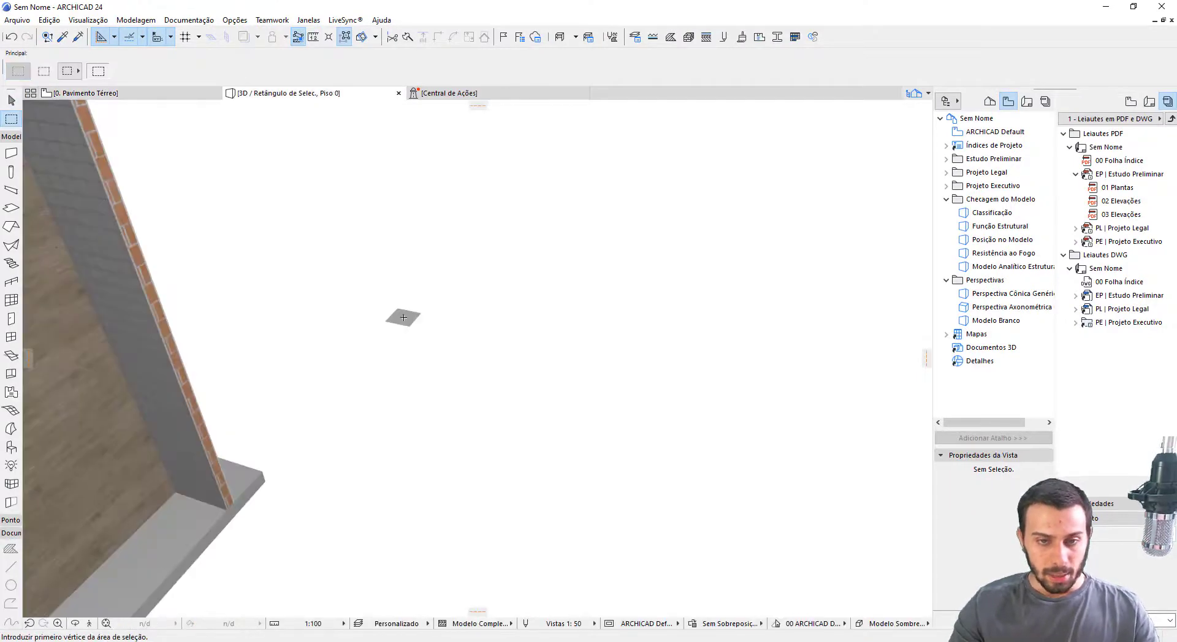
pyautogui.keyDown('shift'); pyautogui.moveTo(208, 388); pyautogui.dragTo(418, 415, button='middle'); pyautogui.keyUp('shift')
pyautogui.press('Escape')
pyautogui.scroll(3, 417, 415)
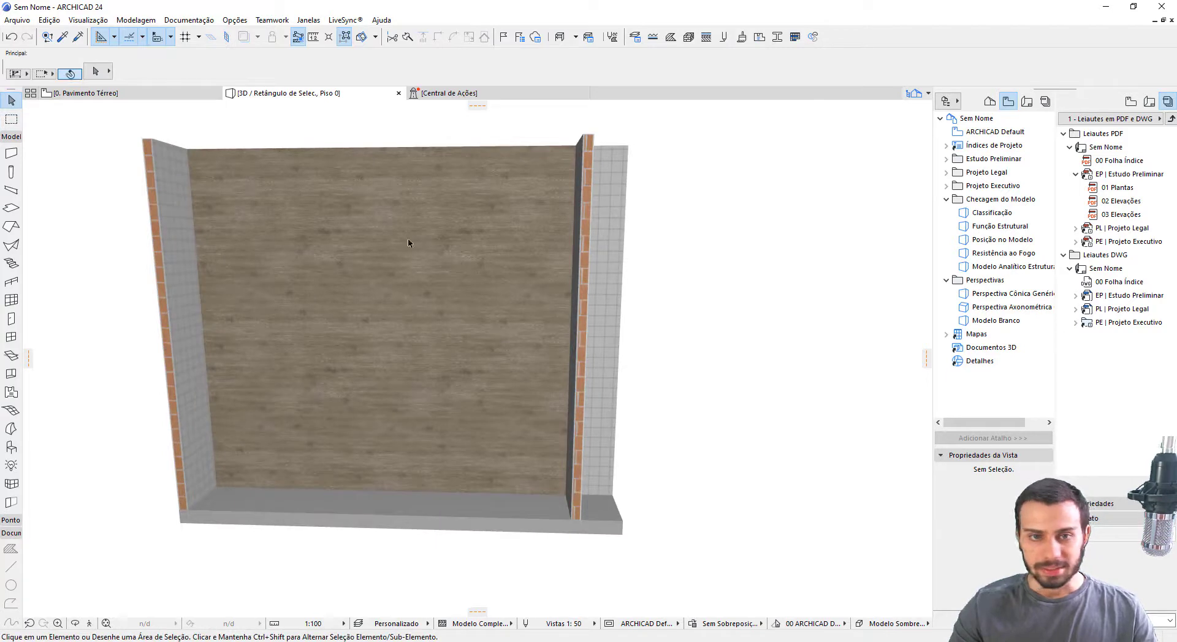
# Check the story settings and set the top offset of all walls in the 3D view to 0 from their linked story
pyautogui.hotkey('ctrl', '7')
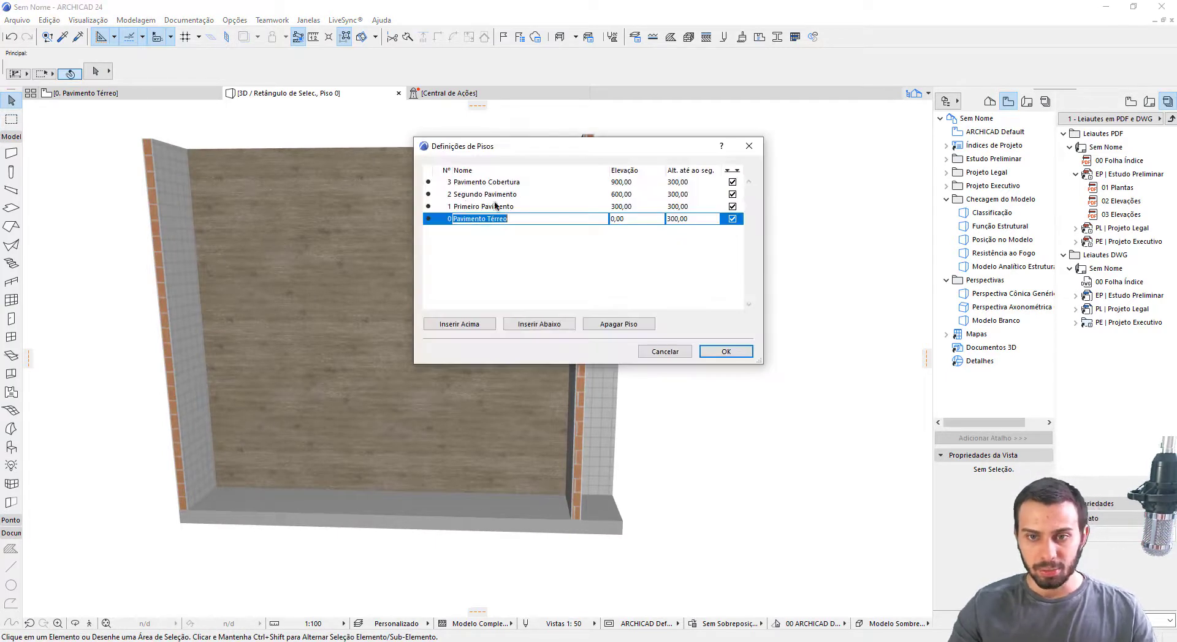
pyautogui.click(749, 146)
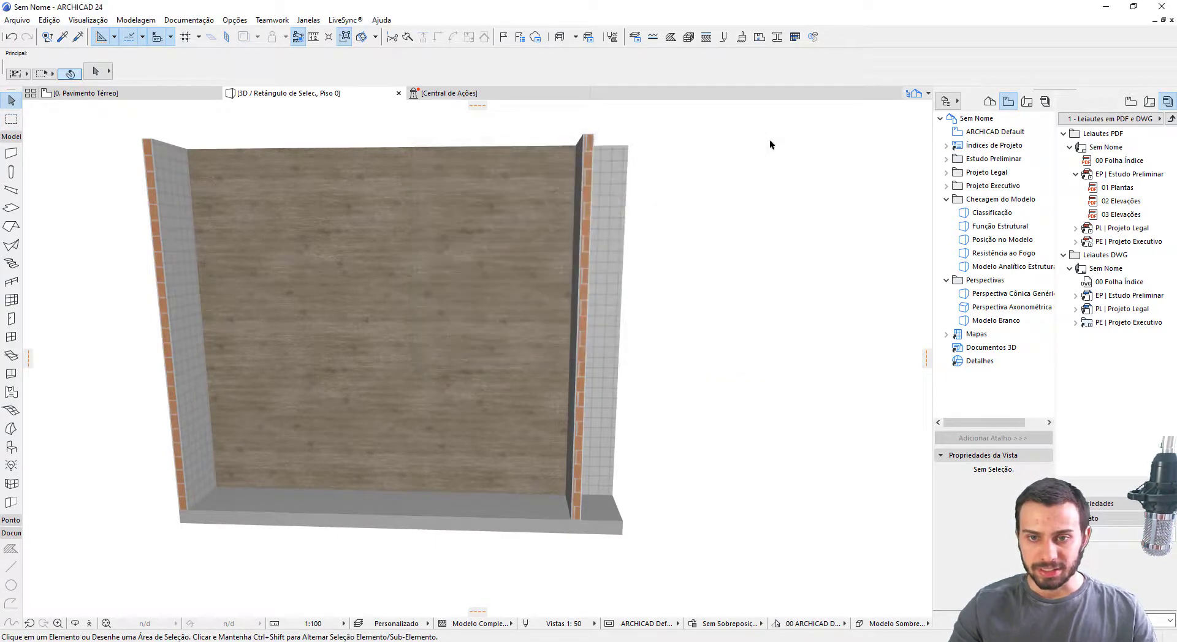
pyautogui.click(11, 153)
pyautogui.hotkey('ctrl', 'a')
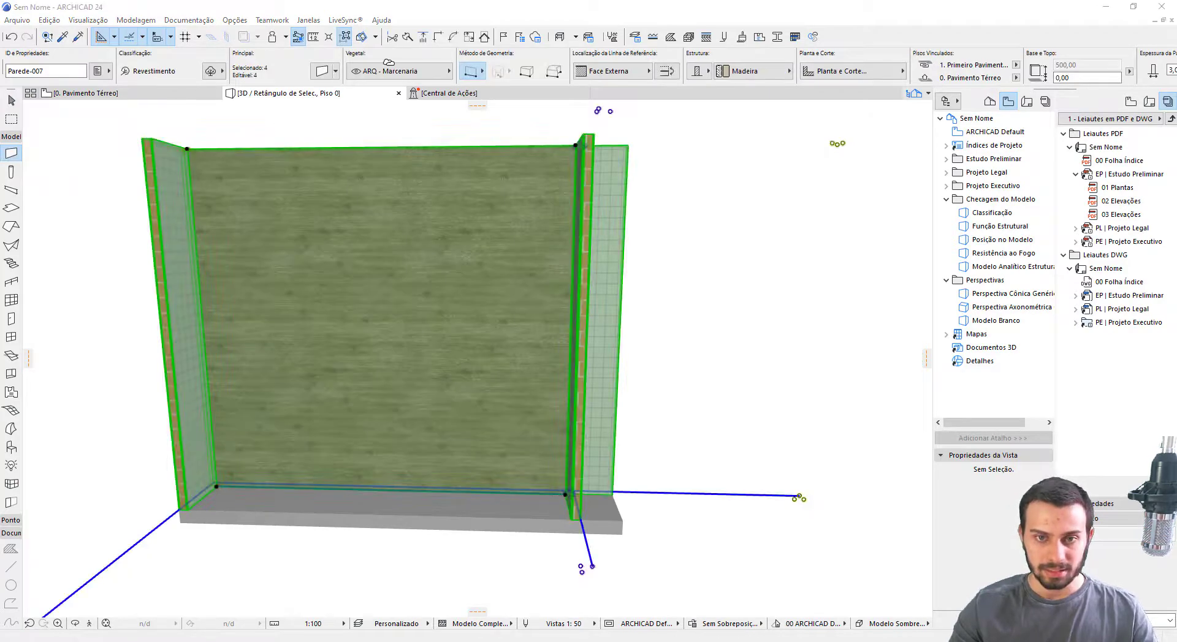
pyautogui.hotkey('ctrl', 't')
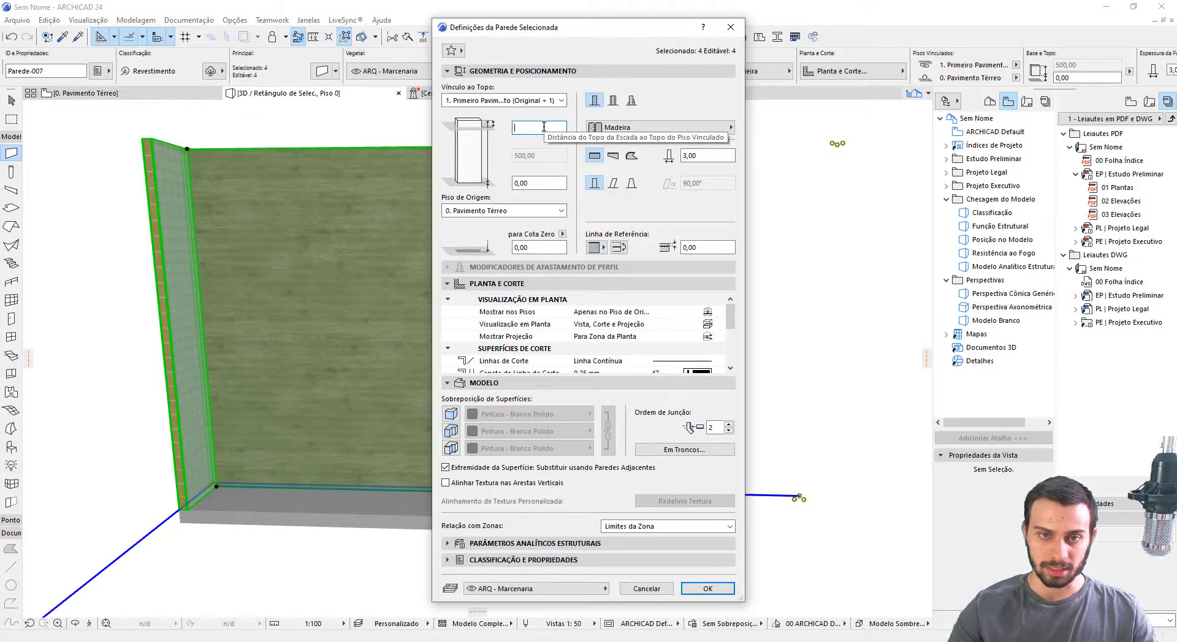
pyautogui.write('0')
pyautogui.press('Return')
pyautogui.press('Escape')
pyautogui.press('Escape')
# Examine the wood panel wall in 3D from several angles, including its selected outline and fit between the tiled walls
pyautogui.scroll(1, 390, 314)
pyautogui.moveTo(294, 426); pyautogui.dragTo(492, 333, button='middle')
pyautogui.scroll(3, 358, 317)
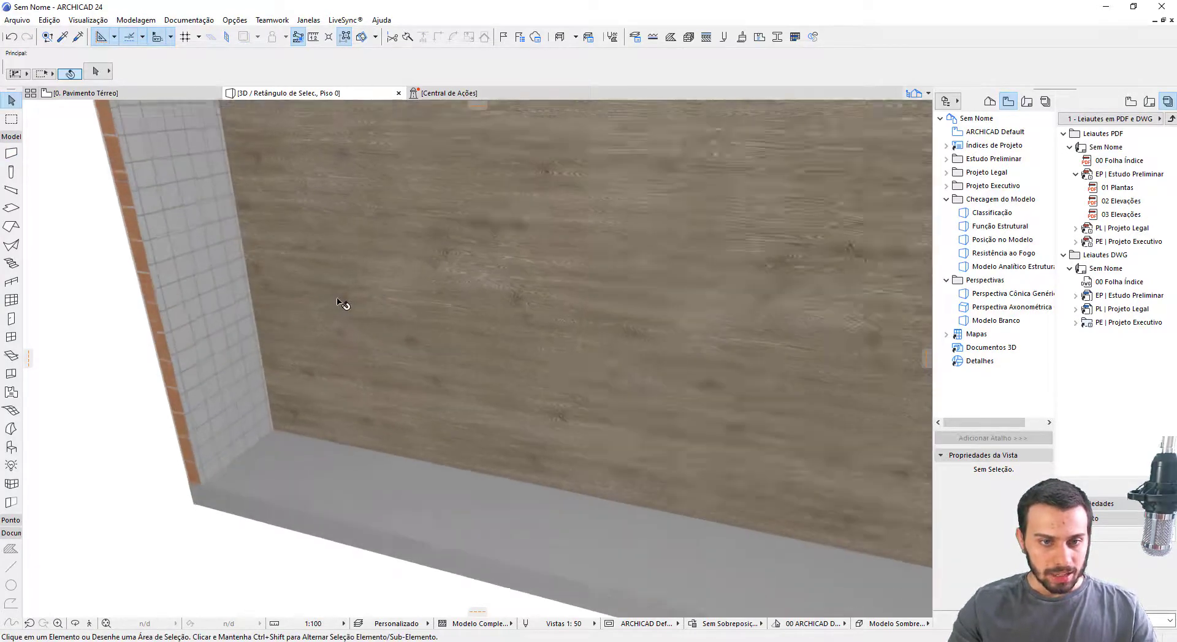
pyautogui.keyDown('shift'); pyautogui.moveTo(341, 305); pyautogui.dragTo(635, 316, button='middle'); pyautogui.keyUp('shift')
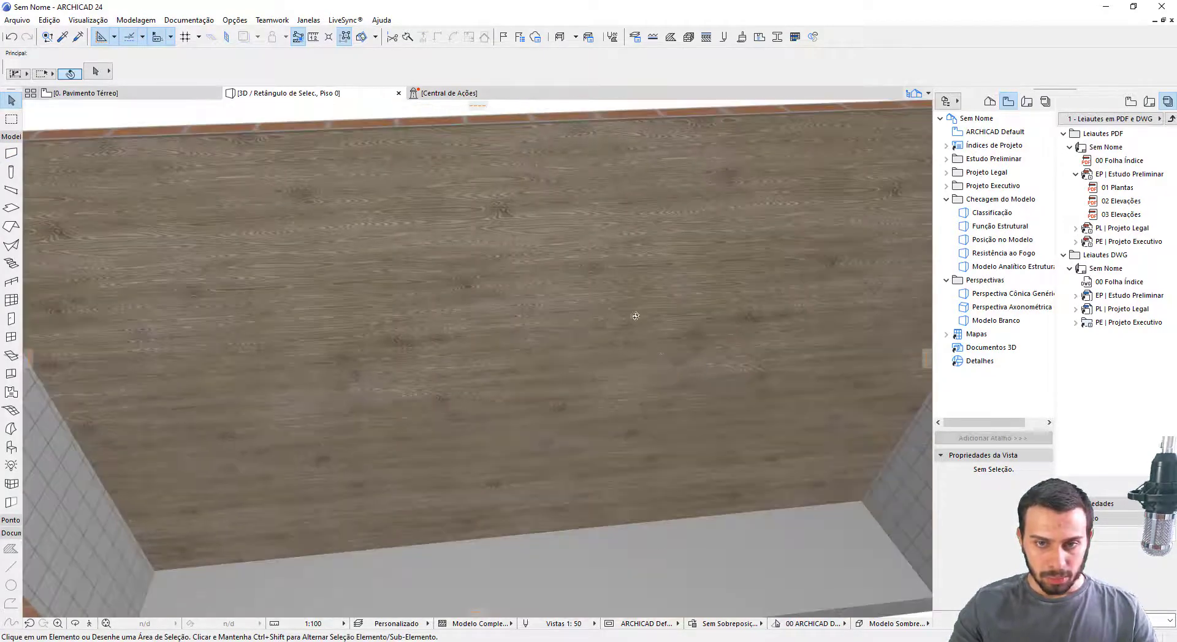
pyautogui.click(529, 218)
pyautogui.scroll(-3, 771, 249)
pyautogui.keyDown('shift'); pyautogui.moveTo(771, 253); pyautogui.dragTo(604, 263, button='middle'); pyautogui.keyUp('shift')
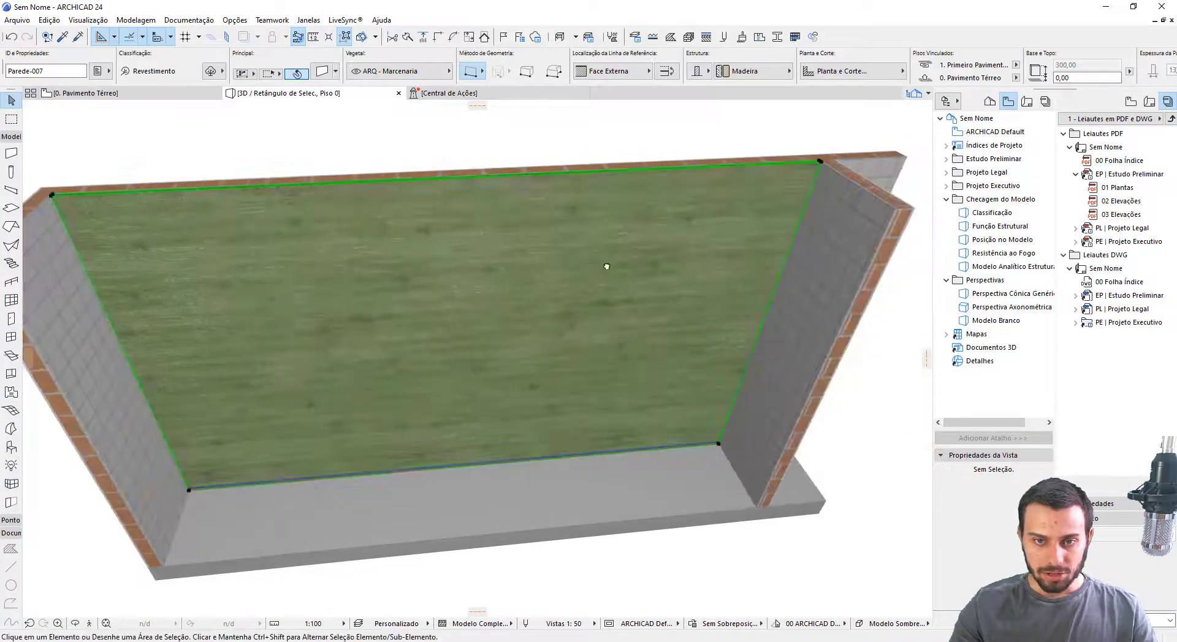
pyautogui.press('Escape')
pyautogui.keyDown('shift'); pyautogui.moveTo(620, 388); pyautogui.dragTo(273, 352, button='middle'); pyautogui.keyUp('shift')
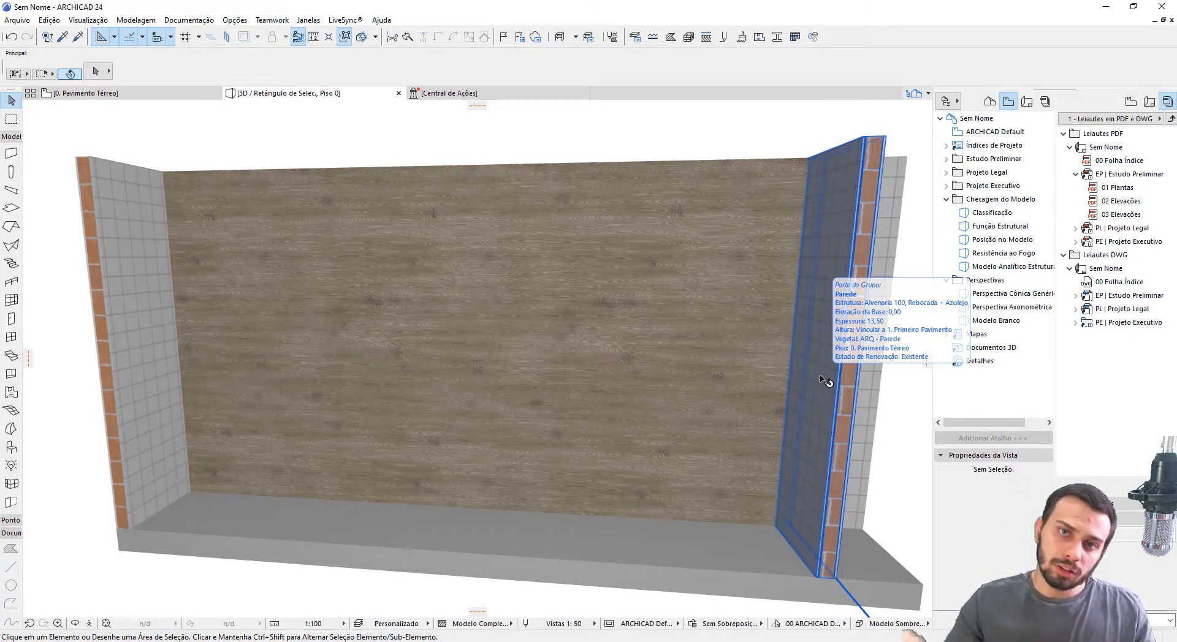
# Set the beam defaults to a rectangular section of 2,00 by 2,00 with the Volume de Ar building material
pyautogui.scroll(3, 166, 409)
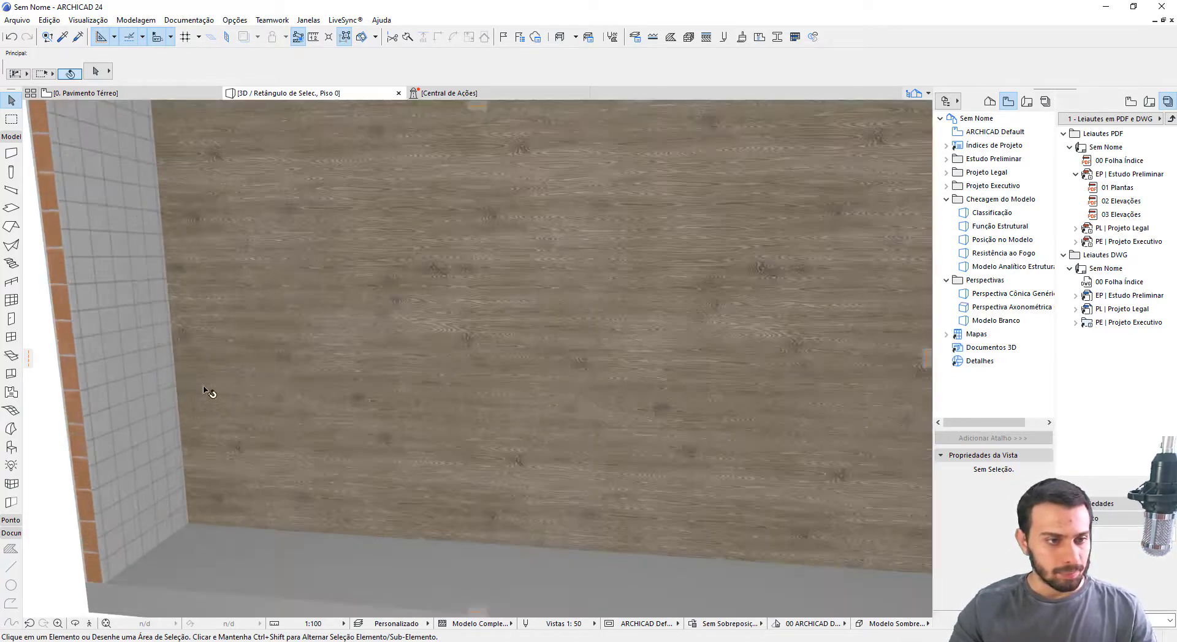
pyautogui.click(11, 190)
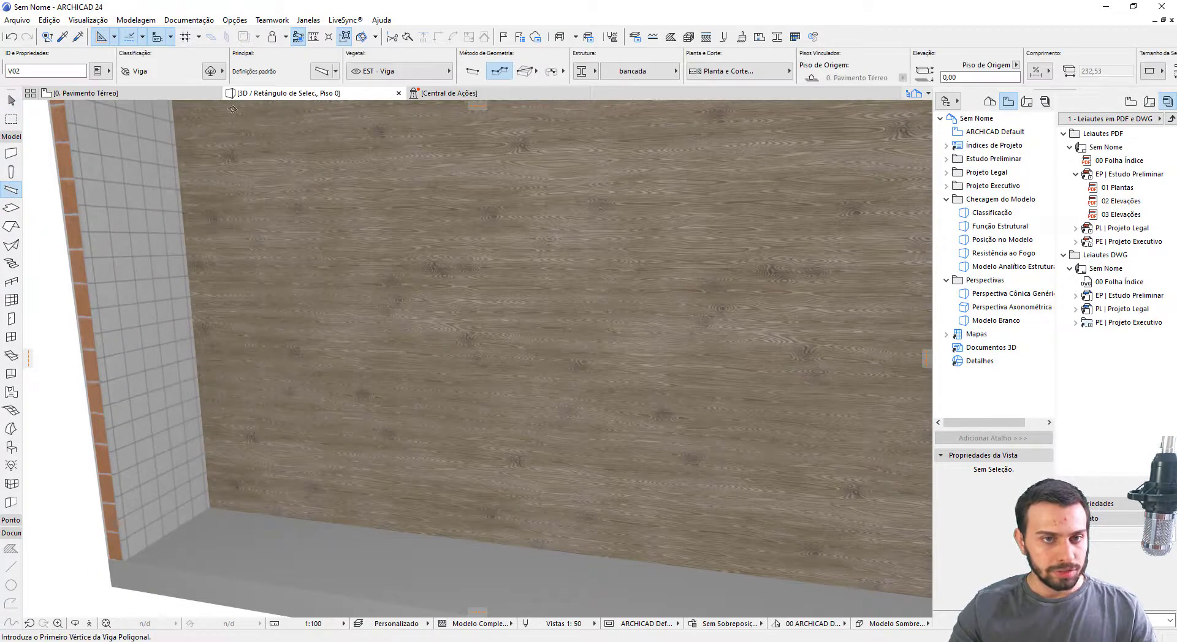
pyautogui.hotkey('ctrl', 't')
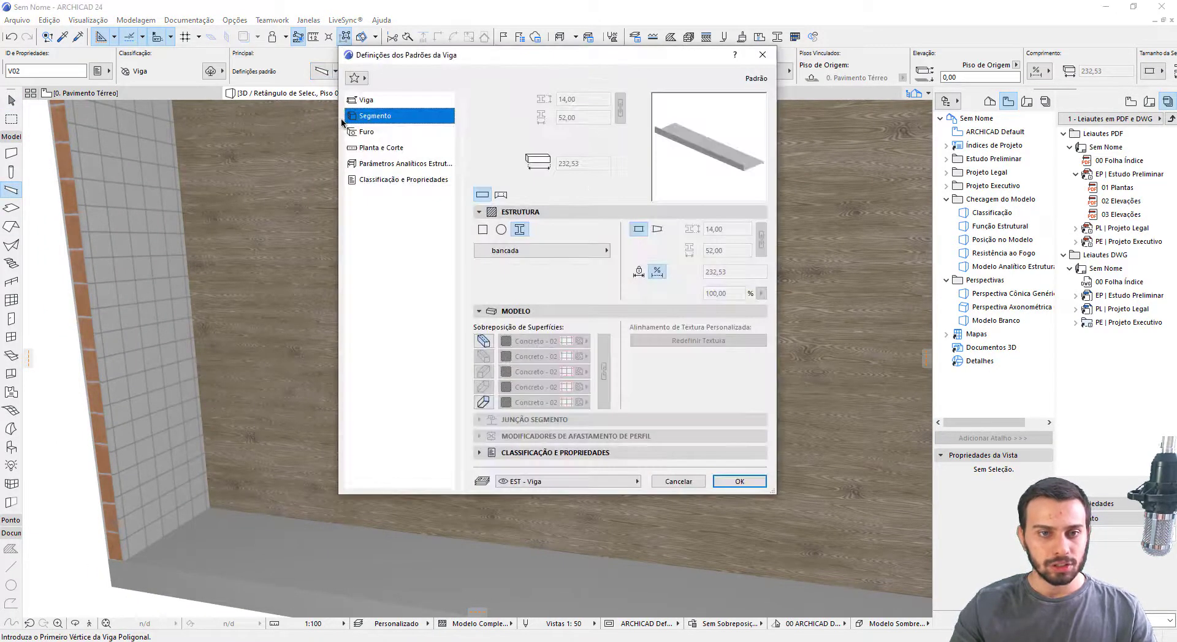
pyautogui.click(483, 230)
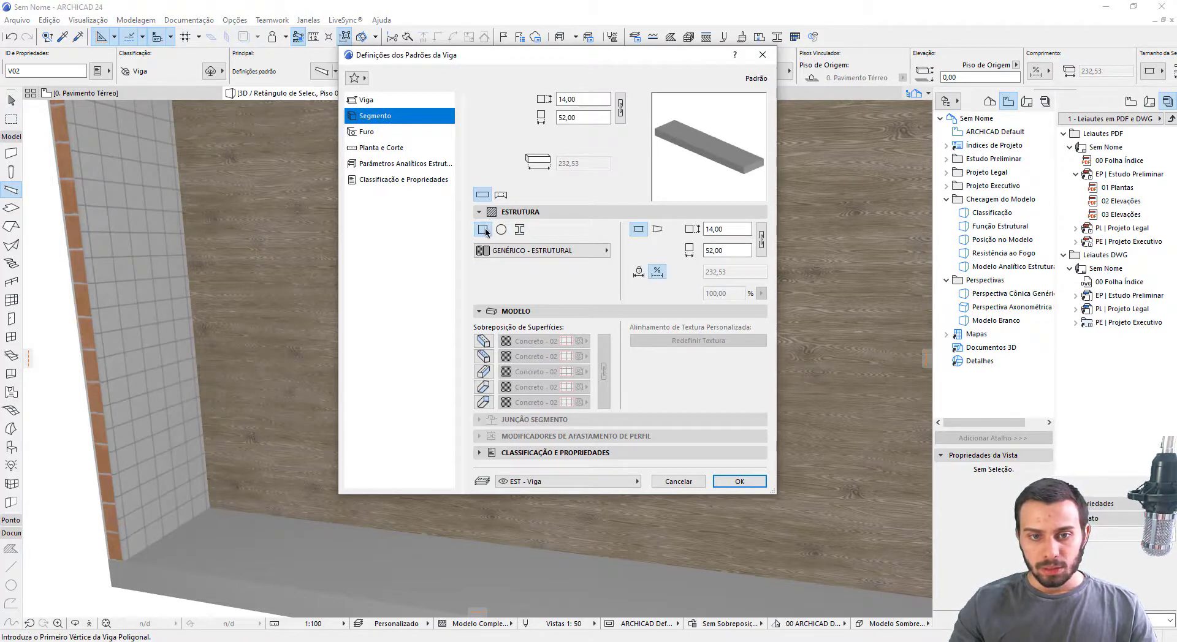
pyautogui.click(521, 252)
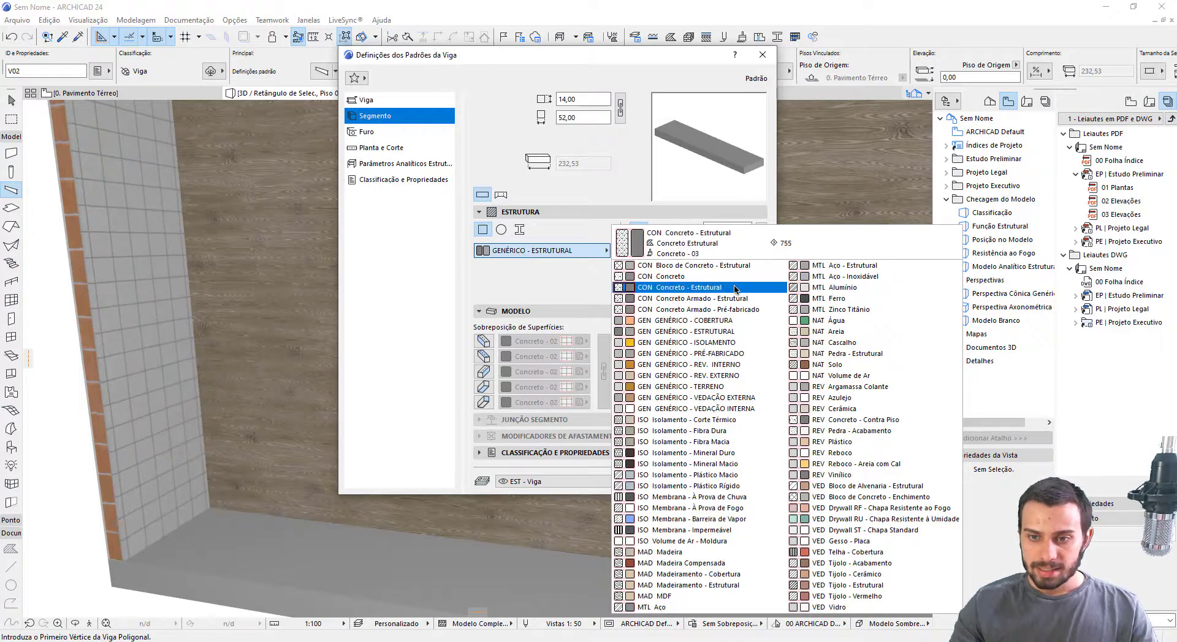
pyautogui.click(895, 376)
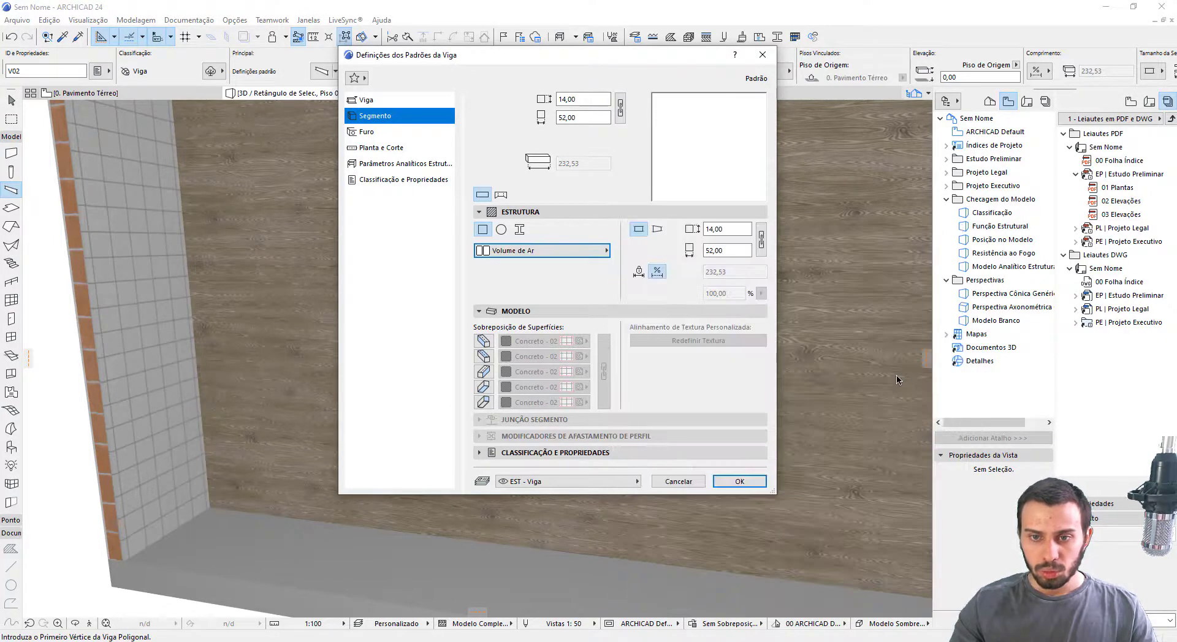
pyautogui.press('Tab')
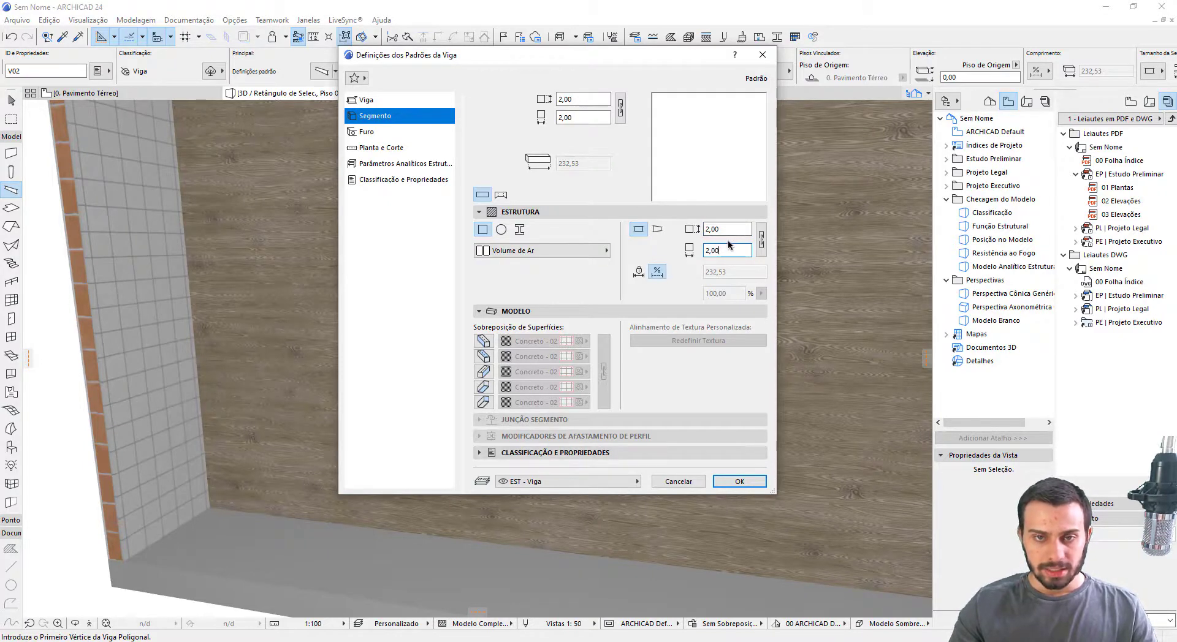
# Assign the beam defaults to the ARQ - Marcenaria layer and accept the settings
pyautogui.click(631, 483)
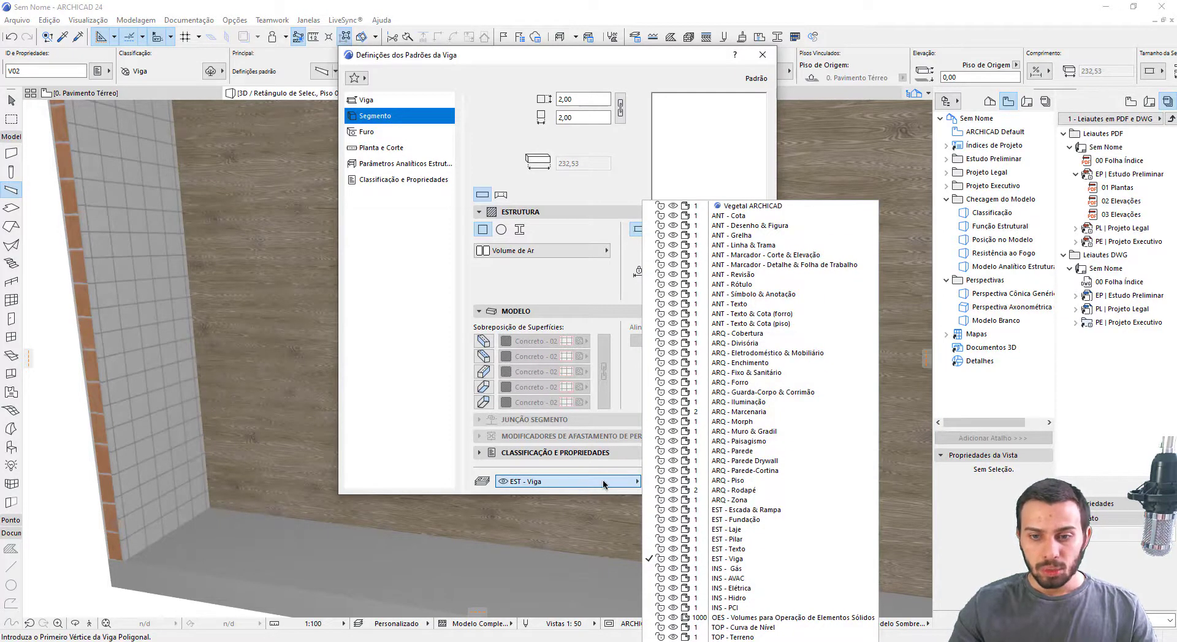
pyautogui.click(773, 419)
pyautogui.click(743, 481)
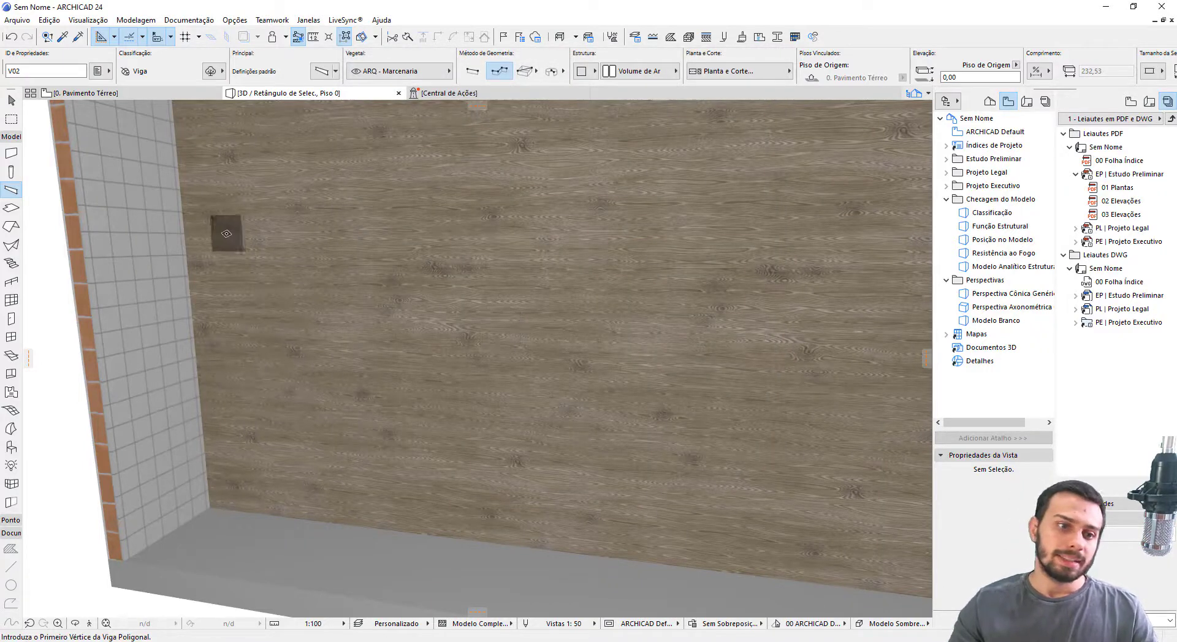
# Draw a horizontal air-volume beam across the wood panel at about mid-height, spanning from one side wall to the other
pyautogui.keyDown('shift'); pyautogui.moveTo(517, 306); pyautogui.dragTo(371, 244, button='middle'); pyautogui.keyUp('shift')
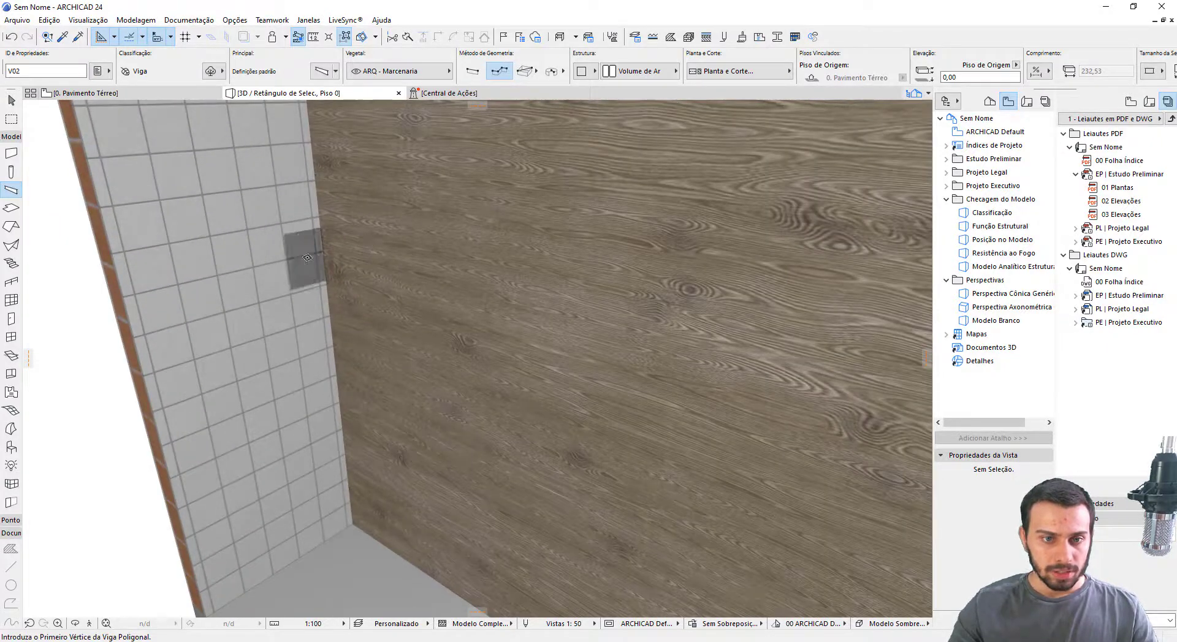
pyautogui.click(323, 250)
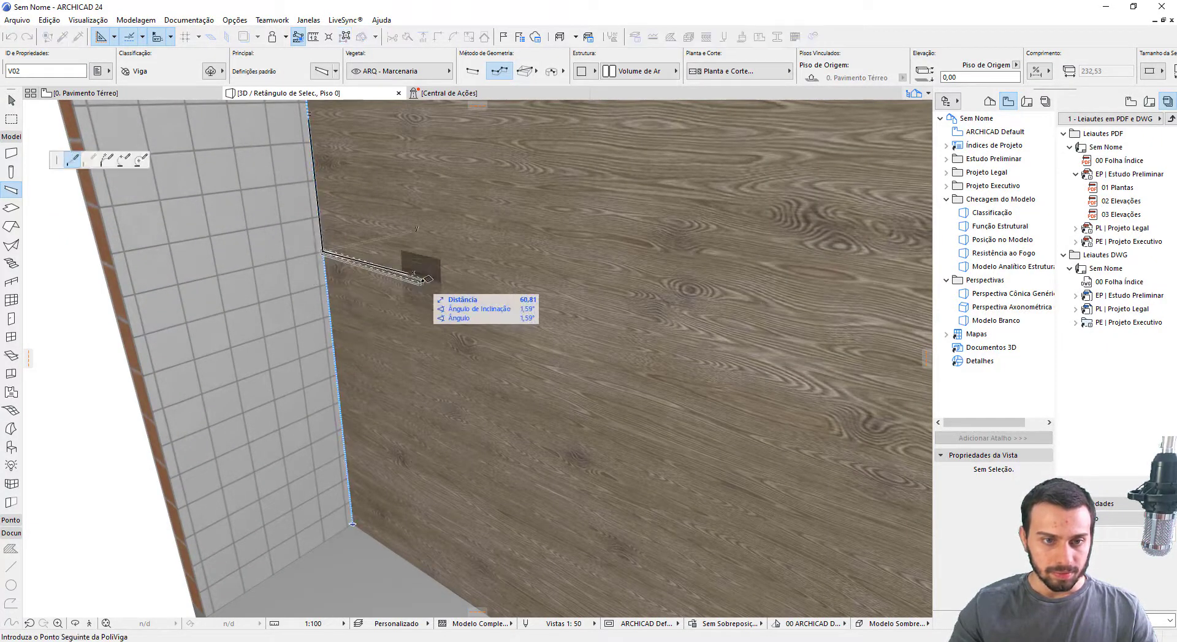
pyautogui.scroll(-5, 424, 279)
pyautogui.keyDown('shift'); pyautogui.moveTo(434, 299); pyautogui.dragTo(573, 298, button='middle'); pyautogui.keyUp('shift')
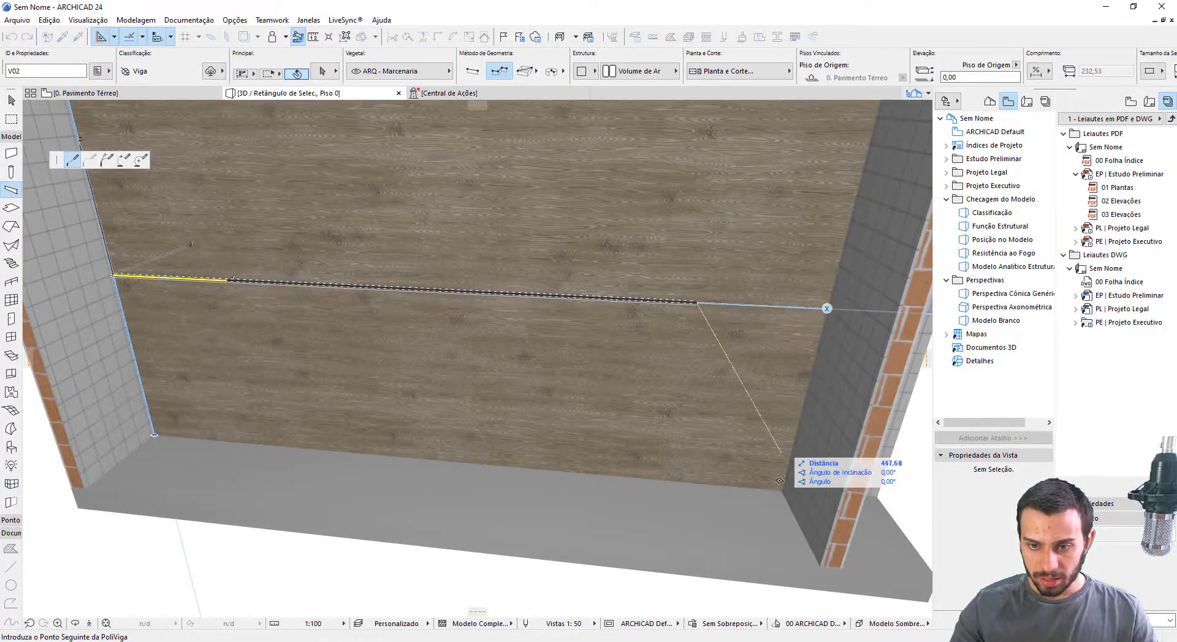
pyautogui.click(782, 489)
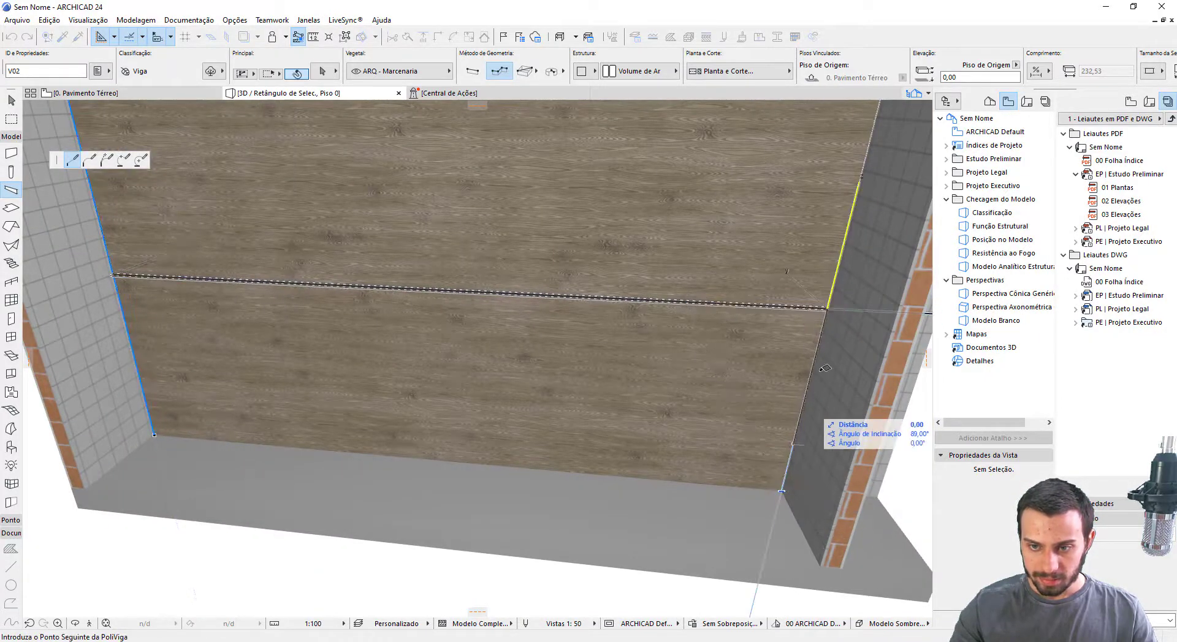
pyautogui.click(829, 306)
pyautogui.press('Escape')
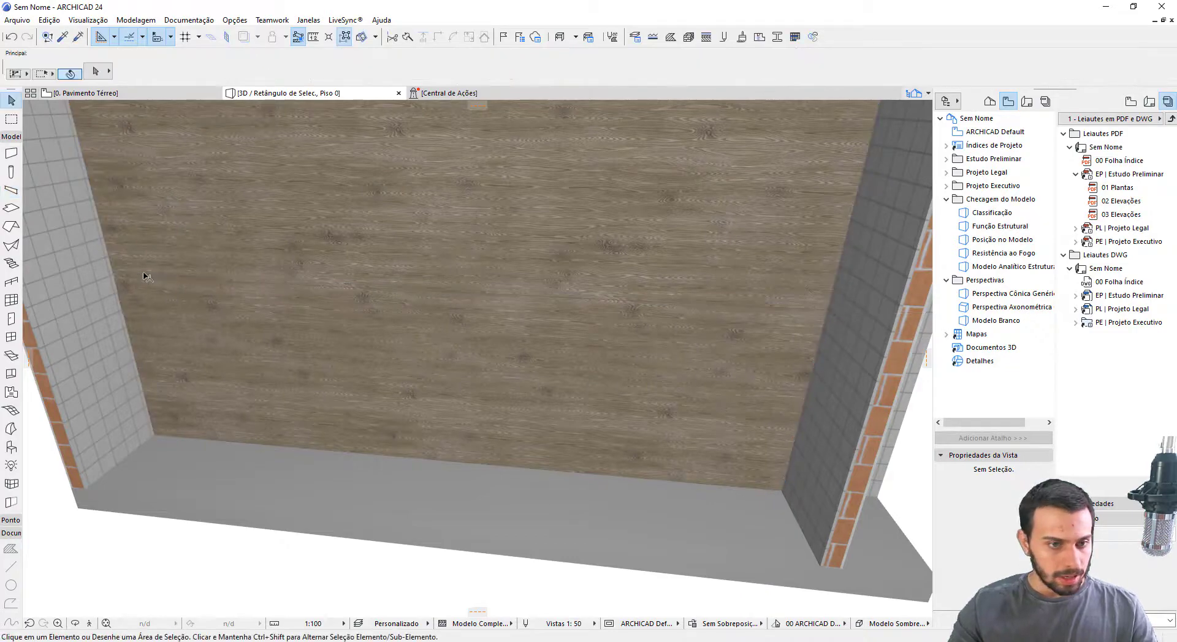
# Move the air-volume beam 1,00 into the wood panel, from its end corner to the midpoint of its end face edge
pyautogui.scroll(7, 145, 276)
pyautogui.moveTo(146, 275); pyautogui.dragTo(325, 245, button='middle')
pyautogui.scroll(3, 313, 295)
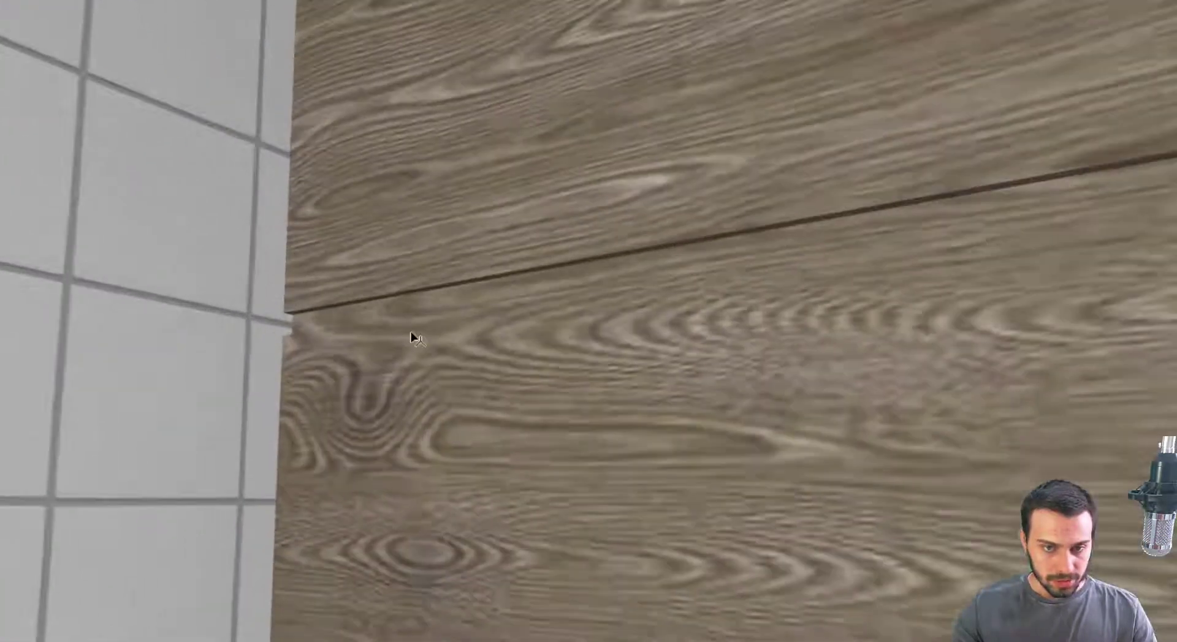
pyautogui.moveTo(412, 338)
pyautogui.keyDown('shift'); pyautogui.mouseDown(button='middle')
pyautogui.moveTo(544, 441)
pyautogui.moveTo(442, 363)
pyautogui.moveTo(381, 494)
pyautogui.moveTo(367, 624)
pyautogui.moveTo(339, 464)
pyautogui.moveTo(423, 320)
pyautogui.mouseUp(button='middle'); pyautogui.keyUp('shift')
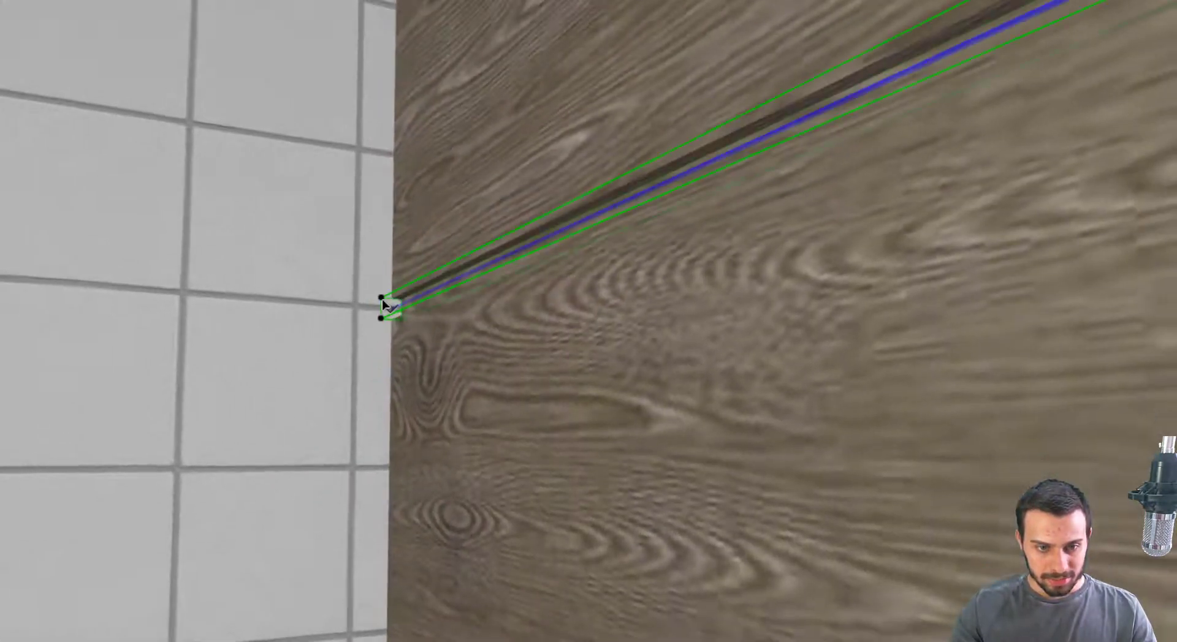
pyautogui.scroll(3, 392, 310)
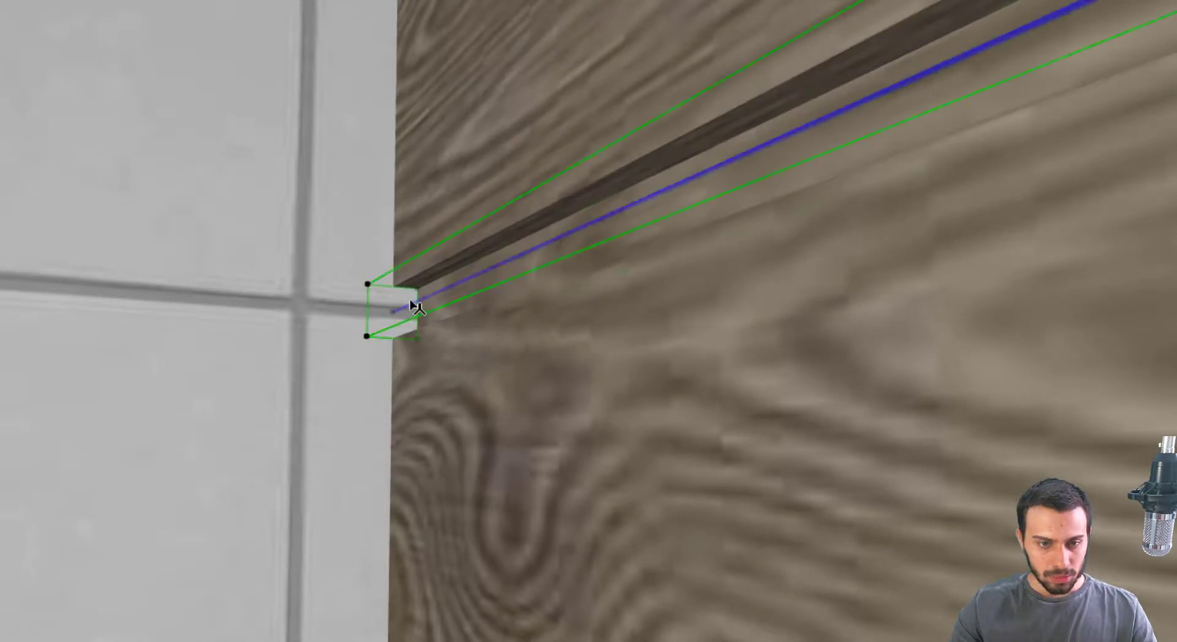
pyautogui.moveTo(417, 306); pyautogui.dragTo(481, 337, button='middle')
pyautogui.click(427, 314)
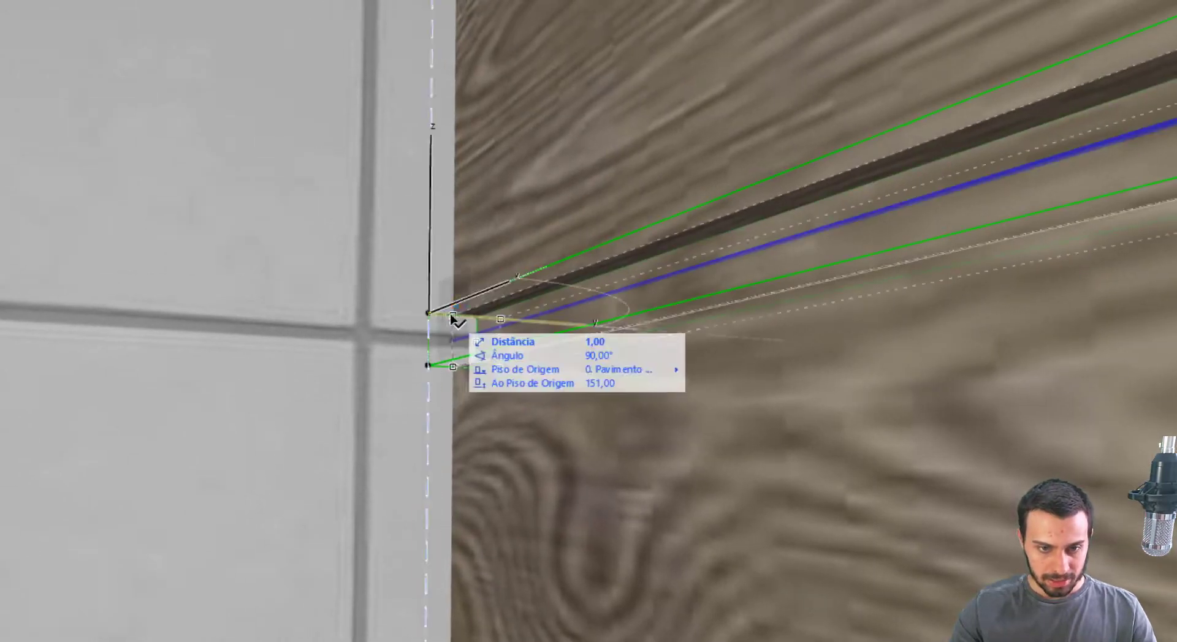
pyautogui.click(452, 317)
# Inspect the beam's end in 3D and compare the intersection priorities of the Volume de Ar and Madeira building materials
pyautogui.keyDown('shift'); pyautogui.moveTo(539, 370); pyautogui.dragTo(723, 508, button='middle'); pyautogui.keyUp('shift')
pyautogui.scroll(-10, 551, 276)
pyautogui.moveTo(742, 344); pyautogui.dragTo(599, 430, button='middle')
pyautogui.scroll(8, 462, 317)
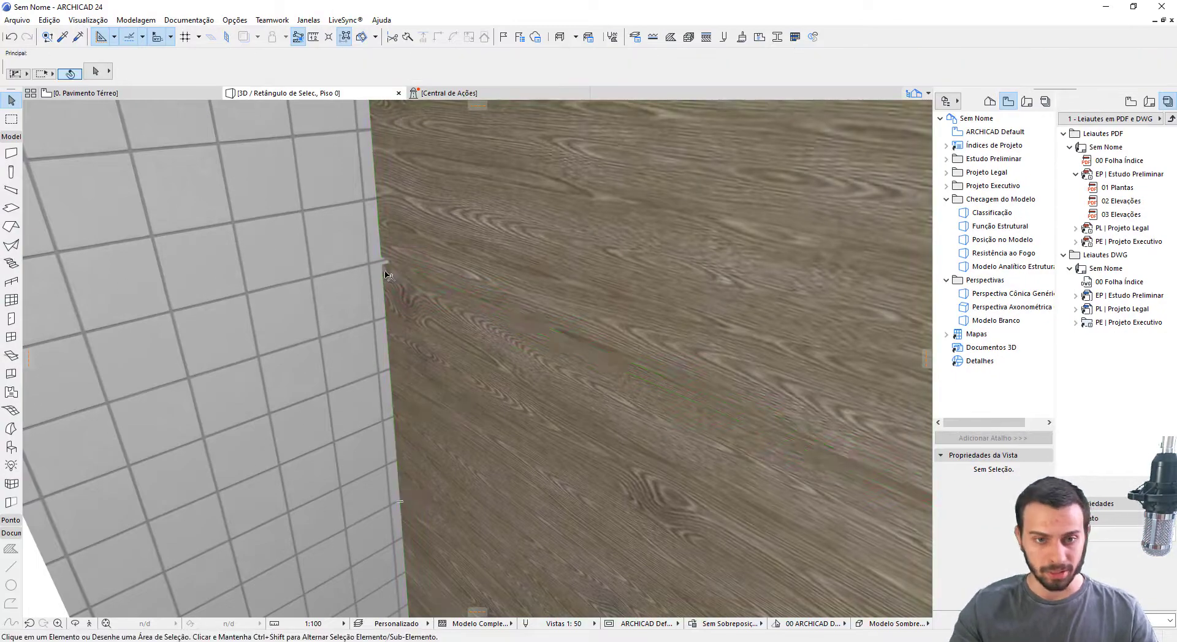
pyautogui.click(690, 38)
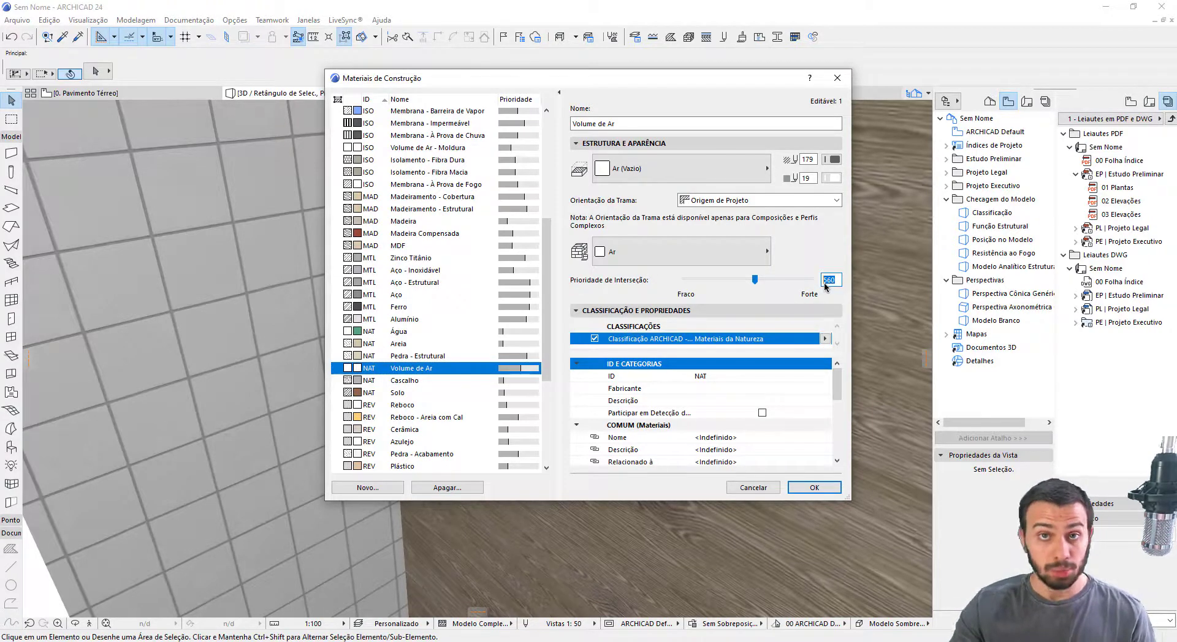
pyautogui.click(409, 223)
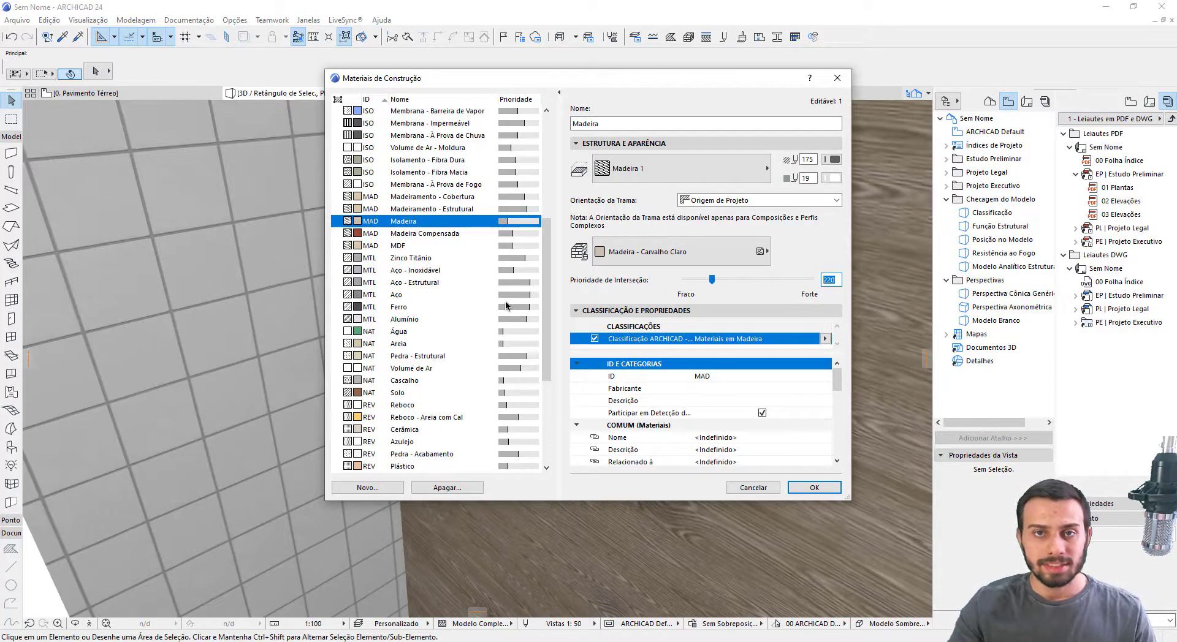
pyautogui.click(816, 488)
# Examine the groove along the wood panel in 3D, from close up at the tiled corner out to the whole wall
pyautogui.keyDown('shift'); pyautogui.moveTo(390, 265); pyautogui.dragTo(386, 317, button='middle'); pyautogui.keyUp('shift')
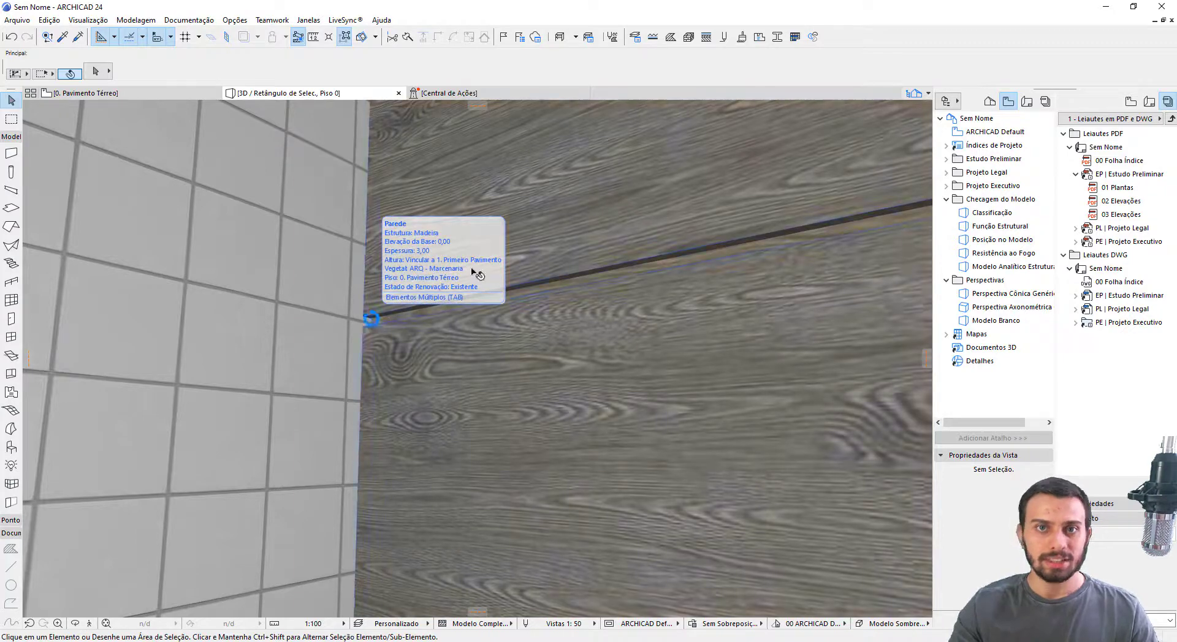
pyautogui.scroll(-4, 455, 298)
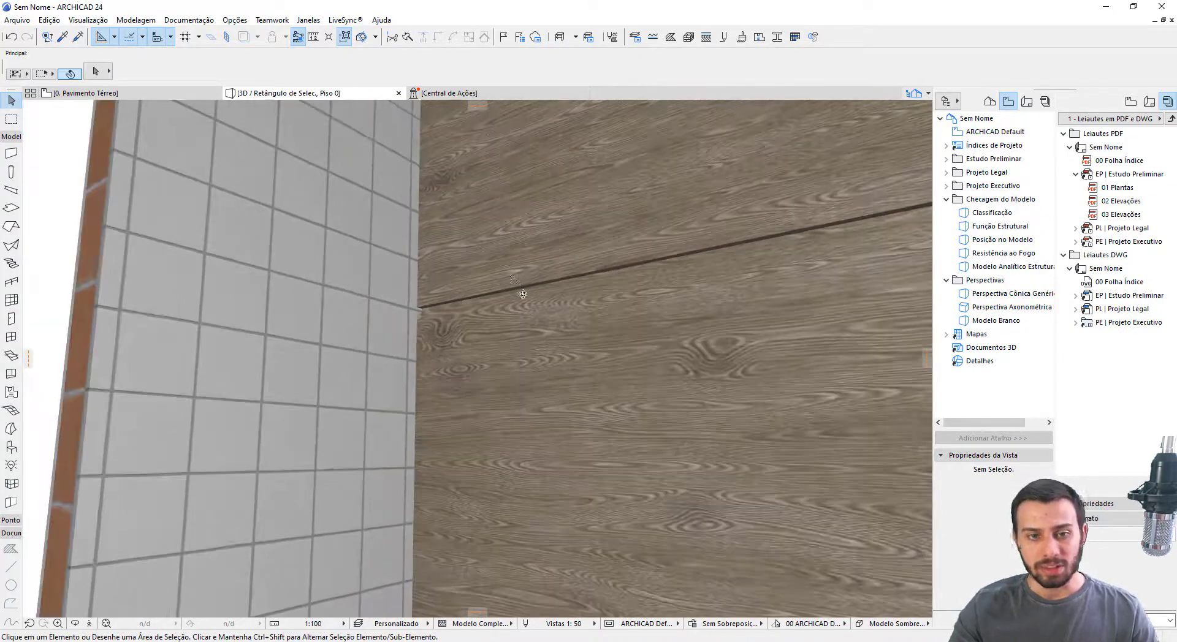
pyautogui.keyDown('shift'); pyautogui.moveTo(455, 298); pyautogui.dragTo(502, 343, button='middle'); pyautogui.keyUp('shift')
pyautogui.scroll(-5, 528, 296)
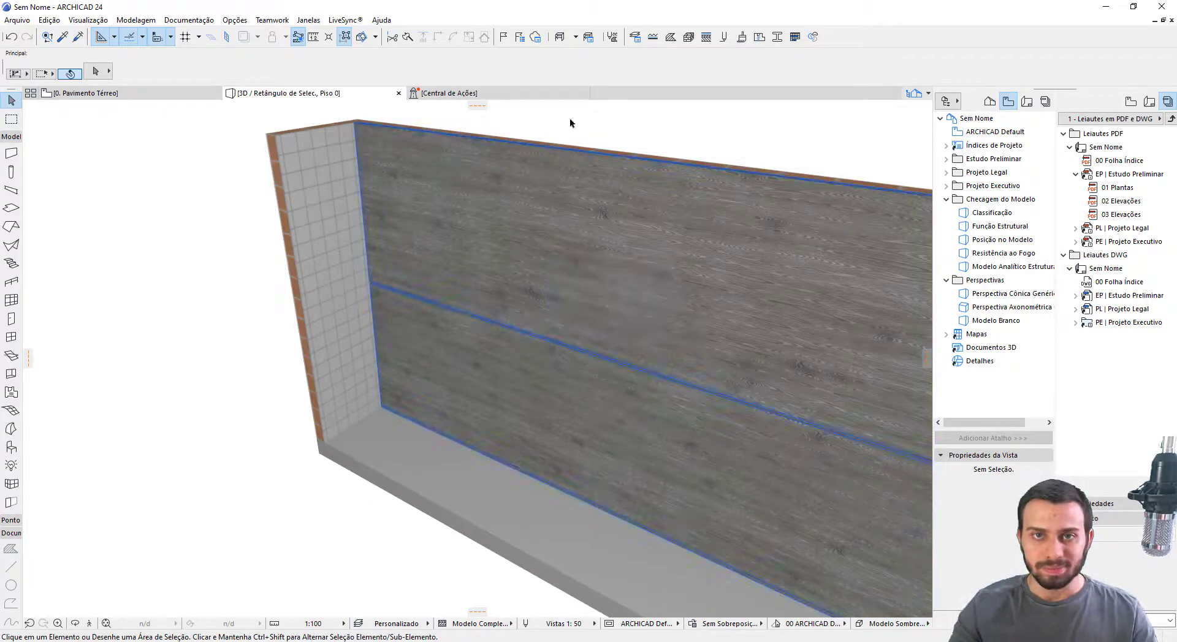